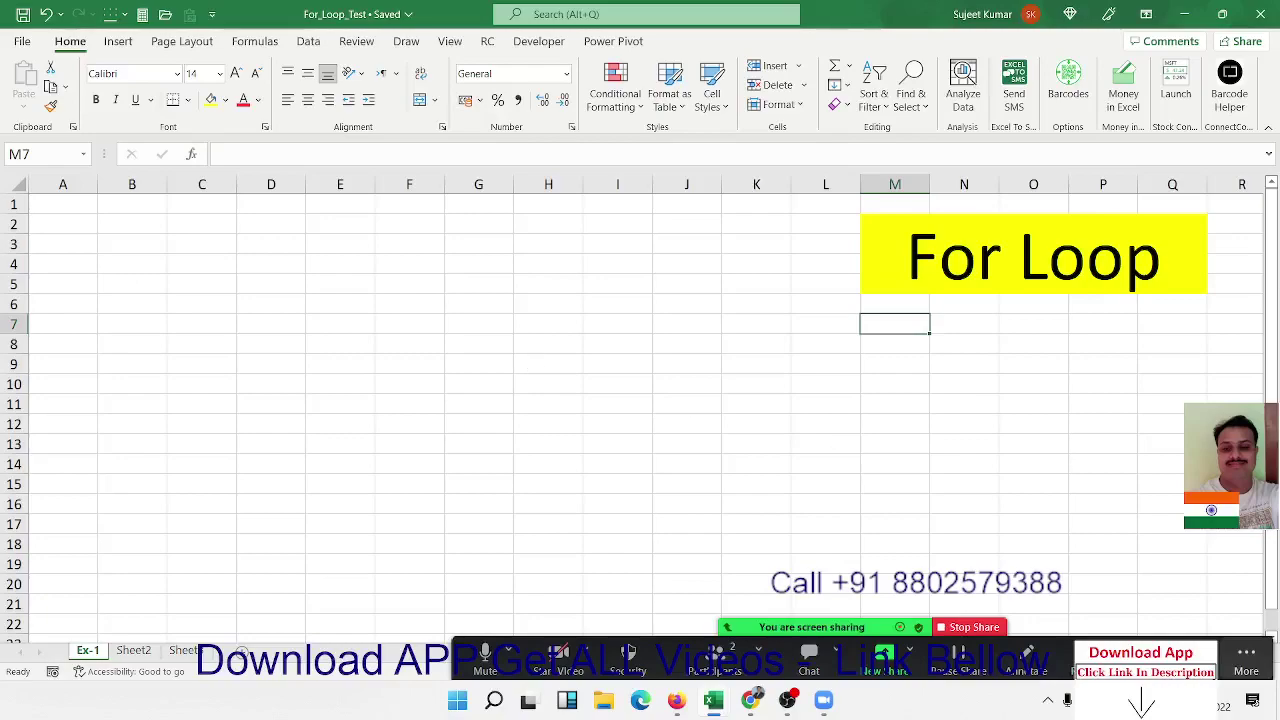
Type an asterisk into each cell from A1 down to A5.
click(884, 450)
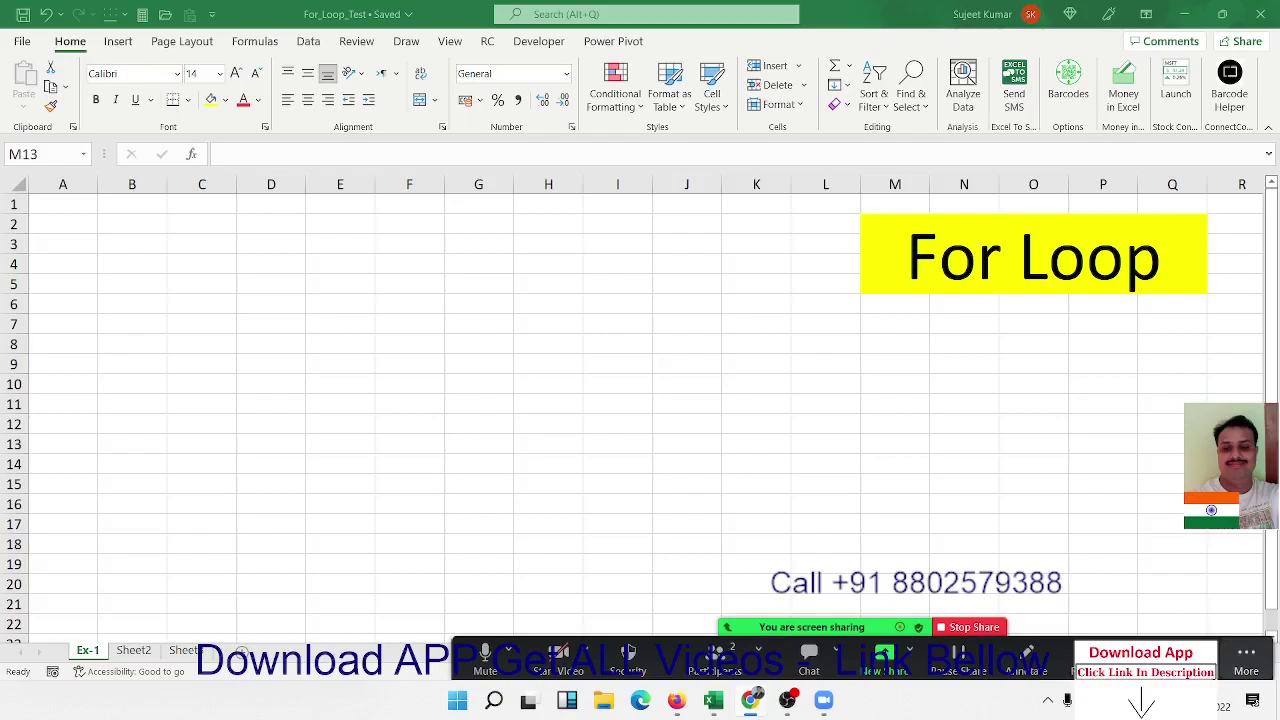
click(45, 205)
text(*)
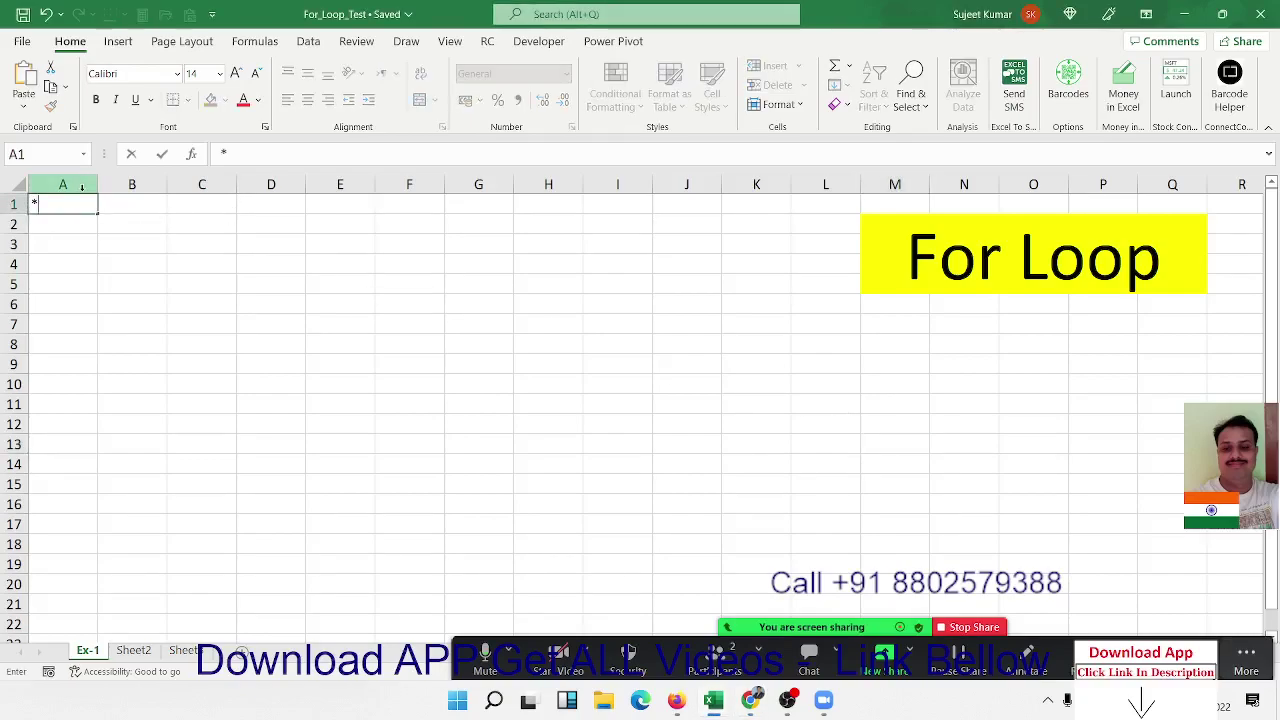
key(Return)
text(*)
key(Return)
text(*)
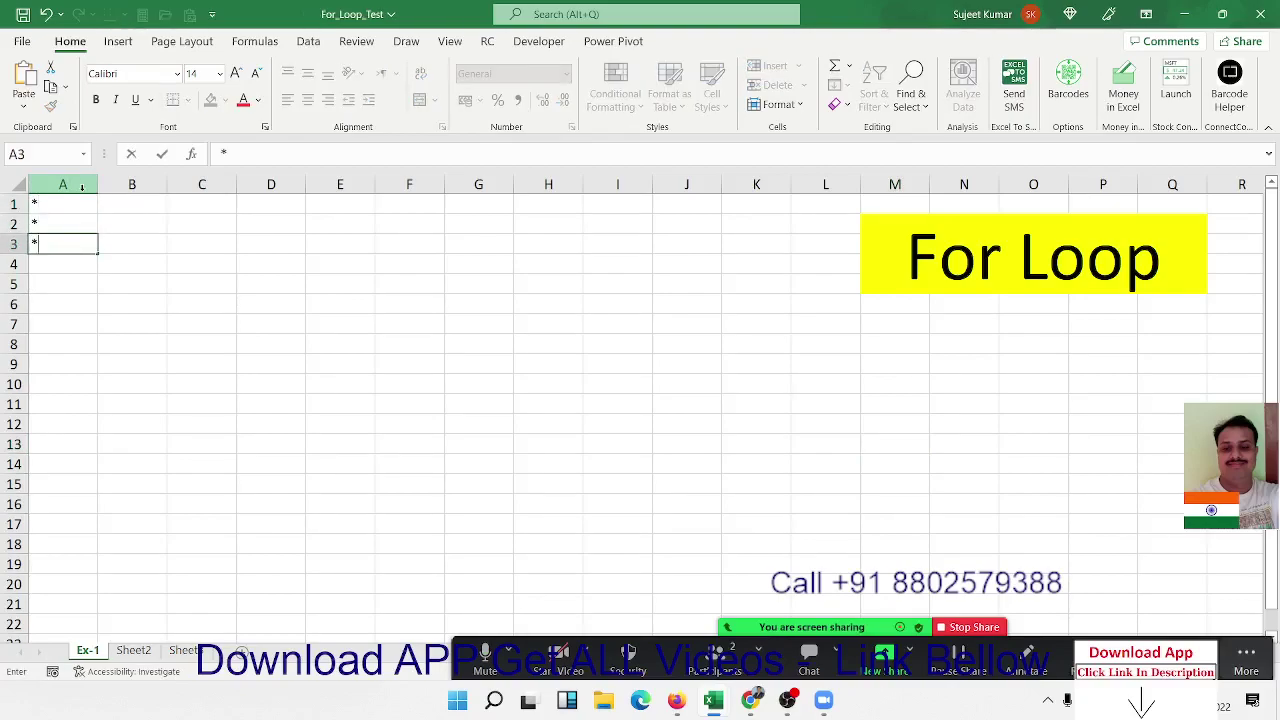
key(Return)
text(*)
key(Return)
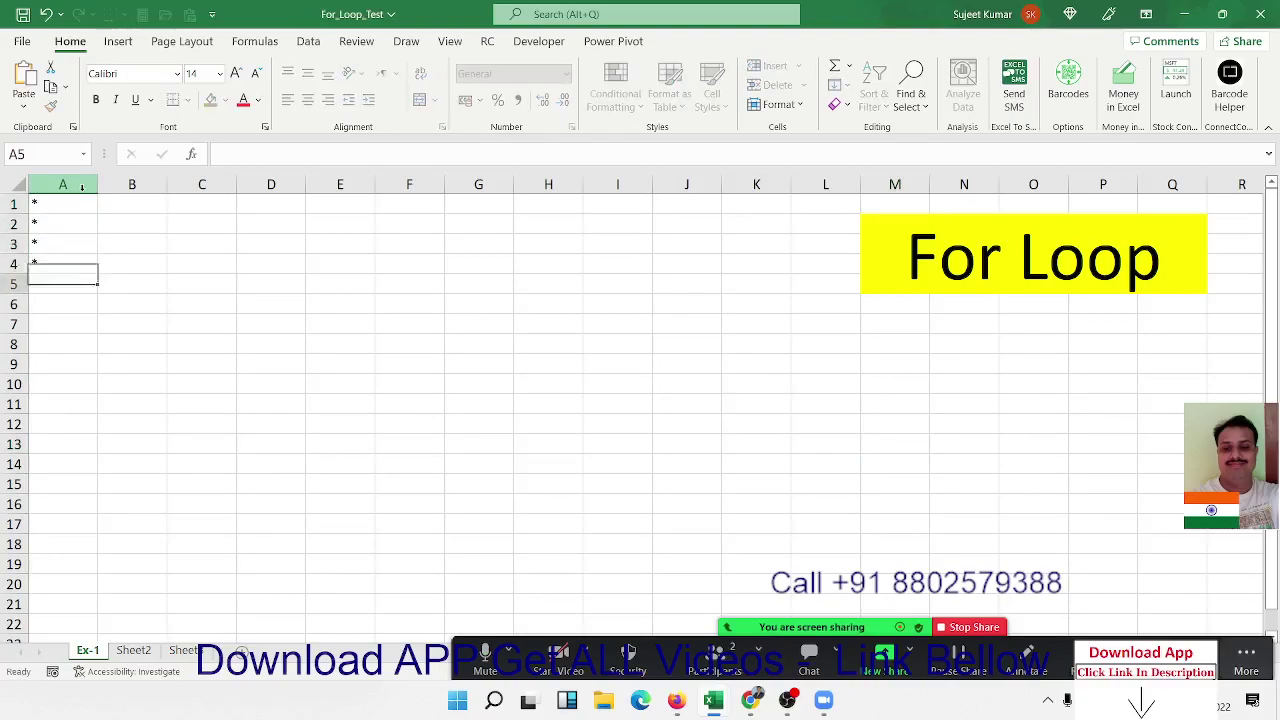
text(*)
key(Tab)
Cancel the stray asterisk entry in B2 and return to cell A1.
key(Up)
key(Up)
key(Up)
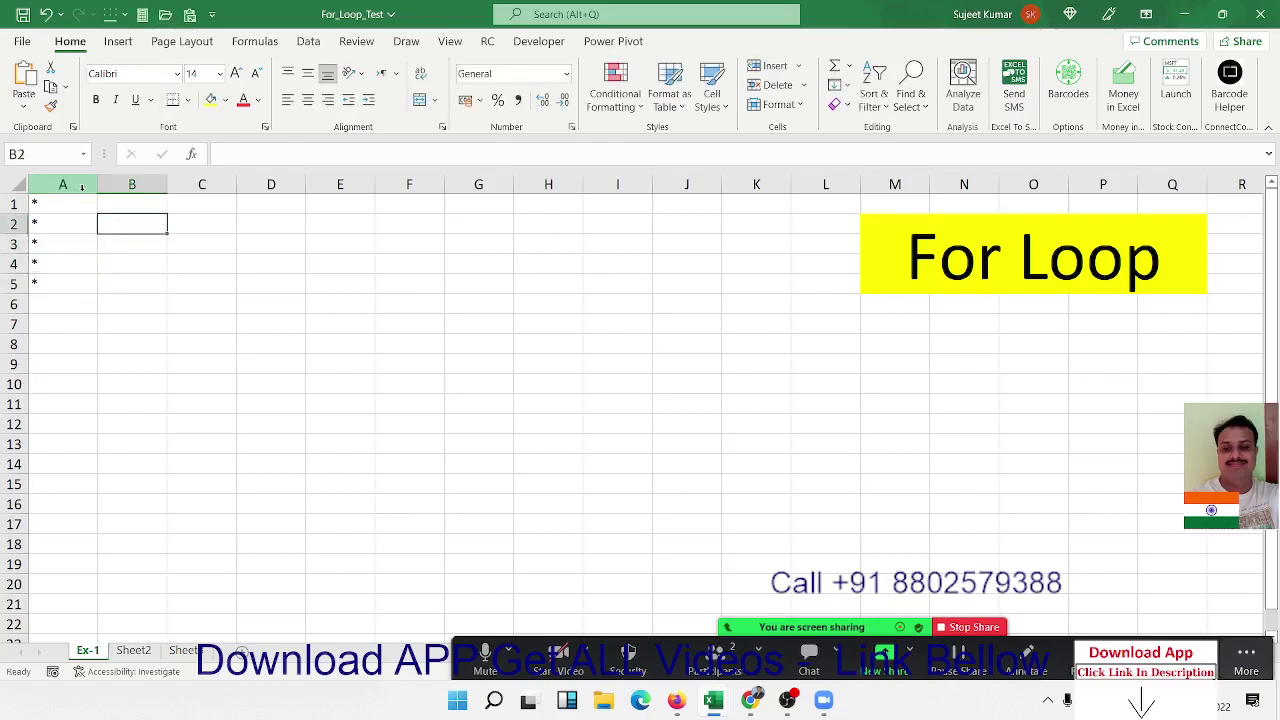
text(*)
key(Escape)
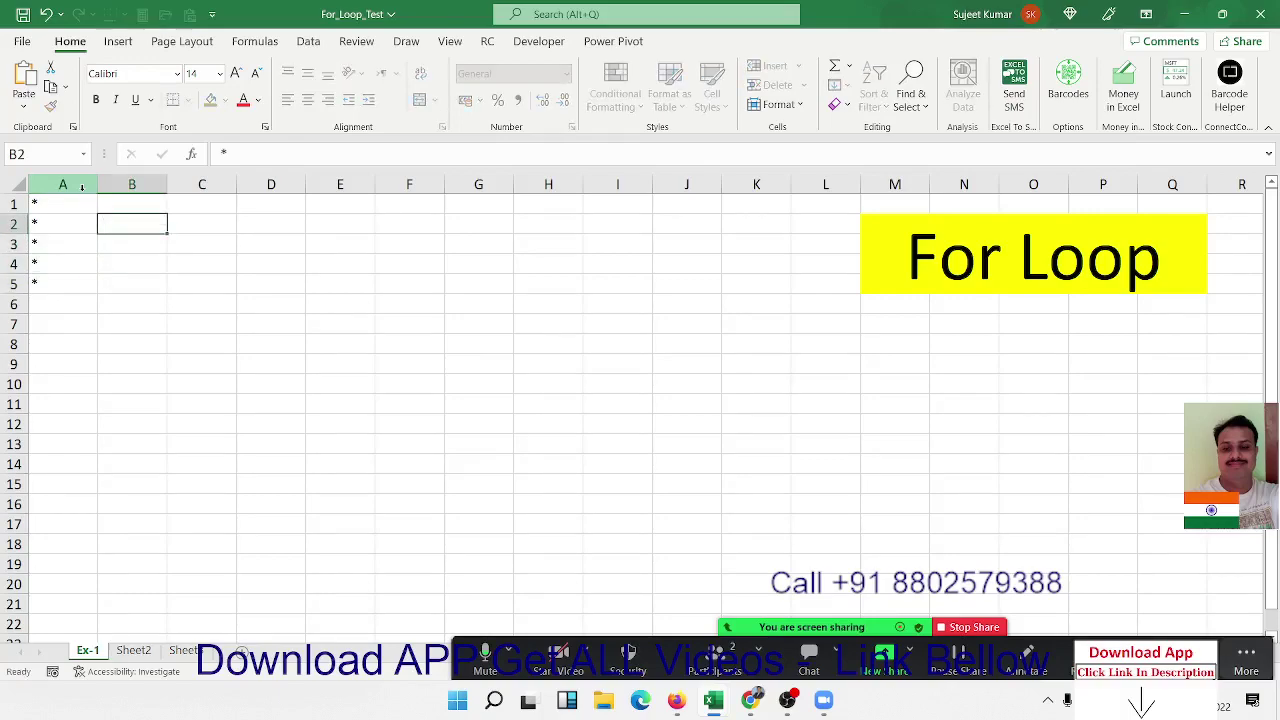
key(Up)
key(Left)
key(Right)
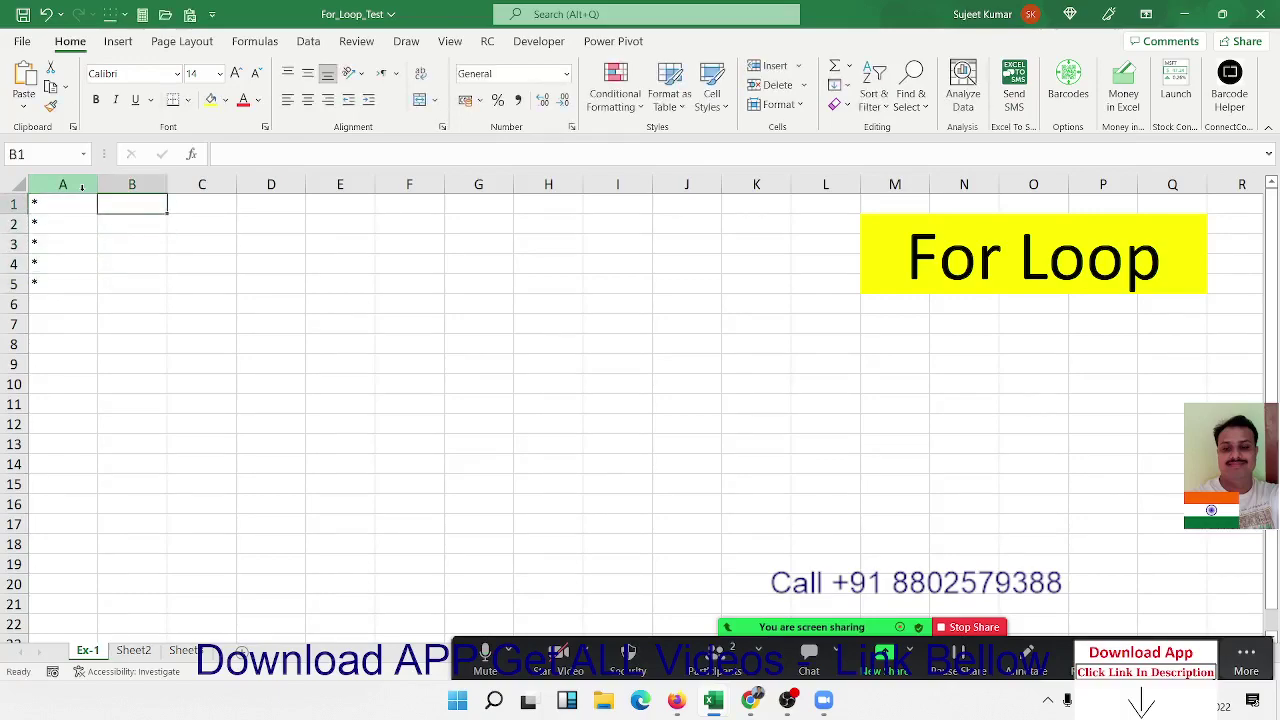
key(Left)
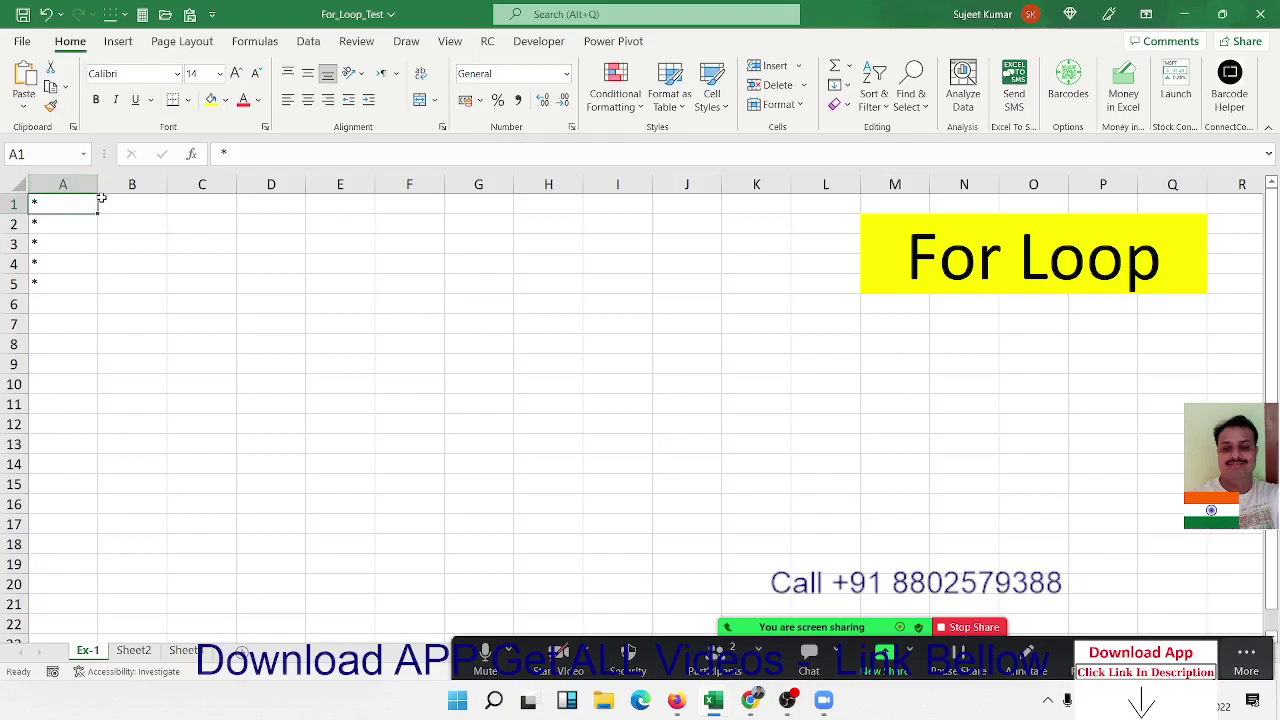
Add asterisks in B2, B3 and C3 to extend rows 2 and 3.
click(110, 218)
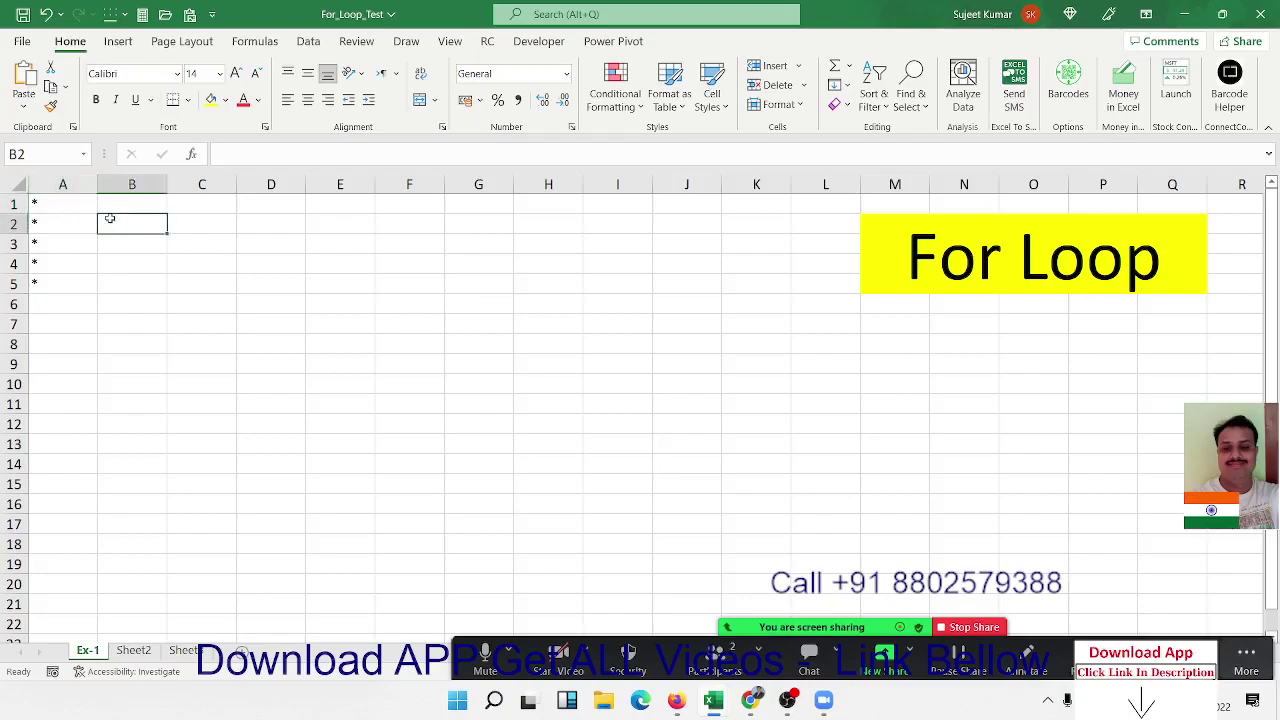
text(*)
key(Return)
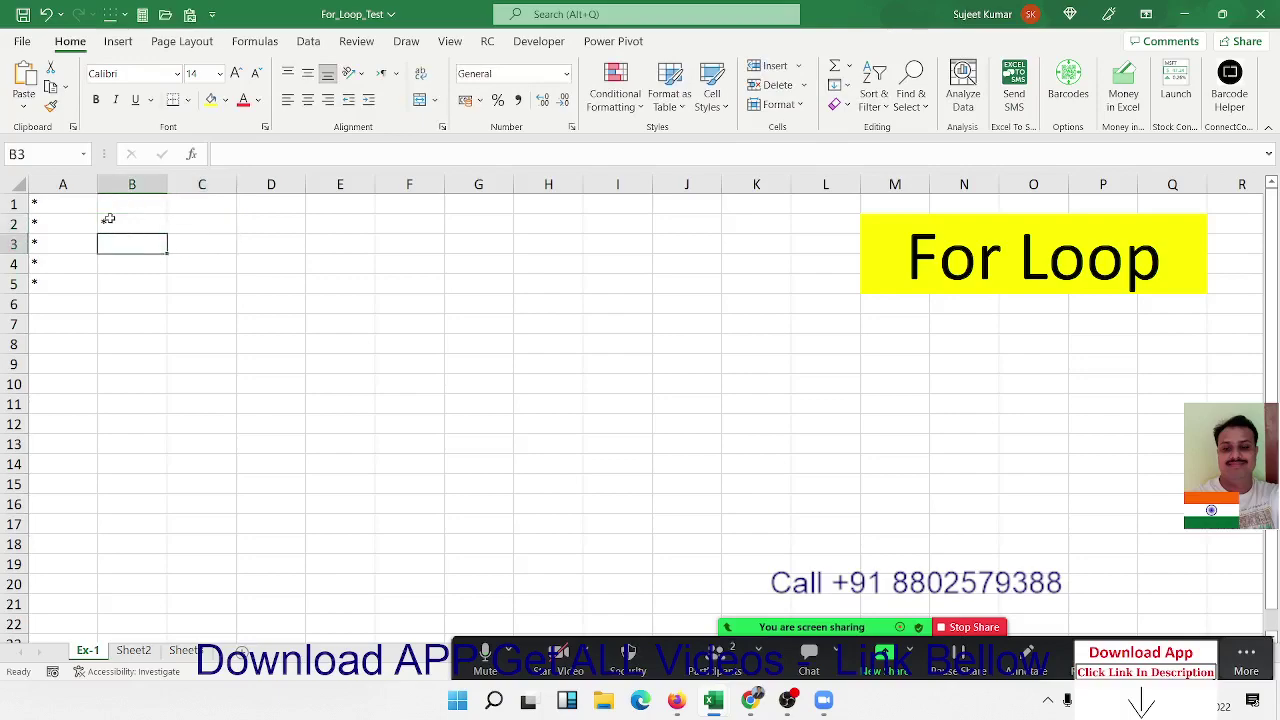
text(*)
key(Tab)
text(*)
key(Return)
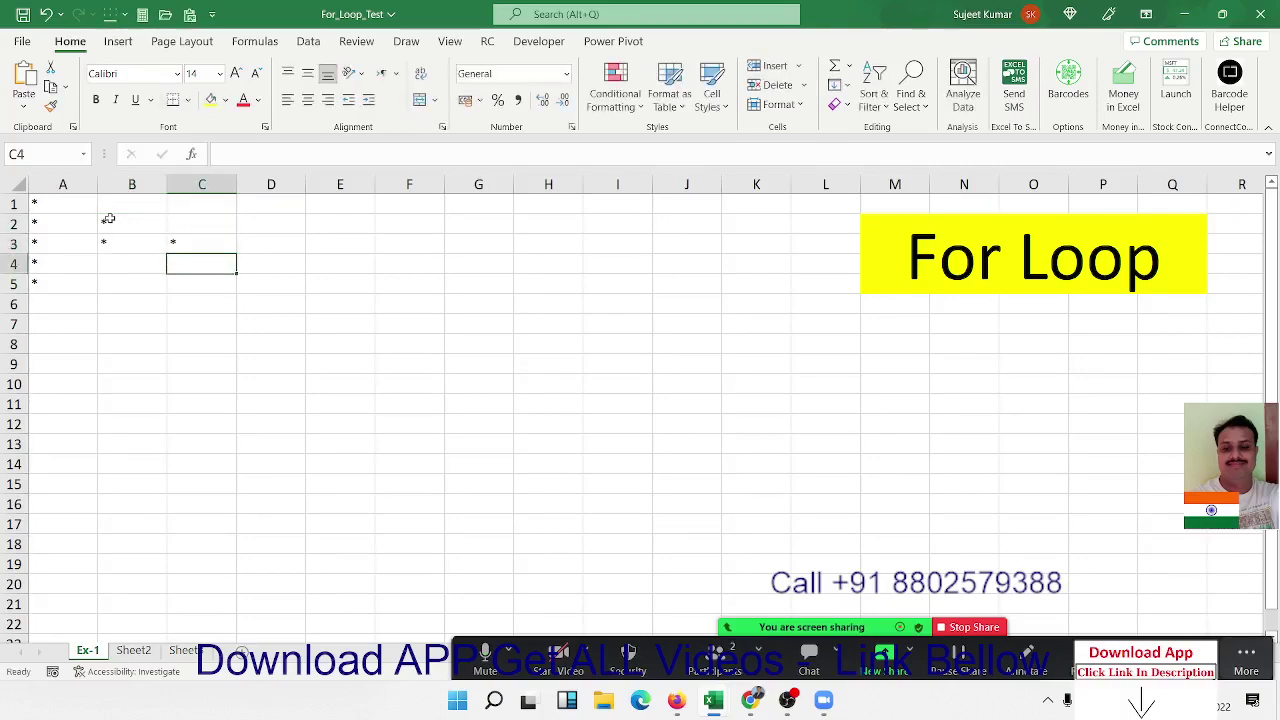
Fill row 4 with asterisks in B4, C4 and D4, then add the row 5 stars.
key(Left)
text(*)
key(Tab)
text(*)
key(Tab)
text(*)
key(Tab)
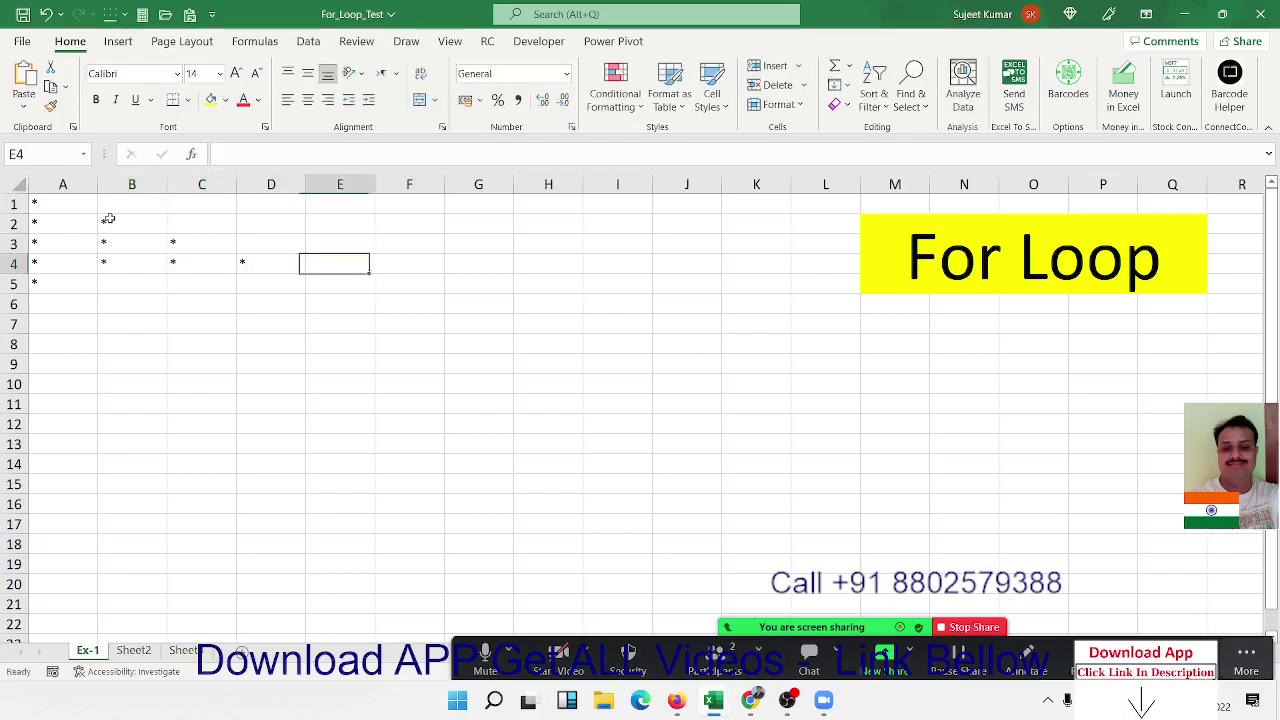
key(Return)
key(Left)
key(Left)
key(Left)
text(*)
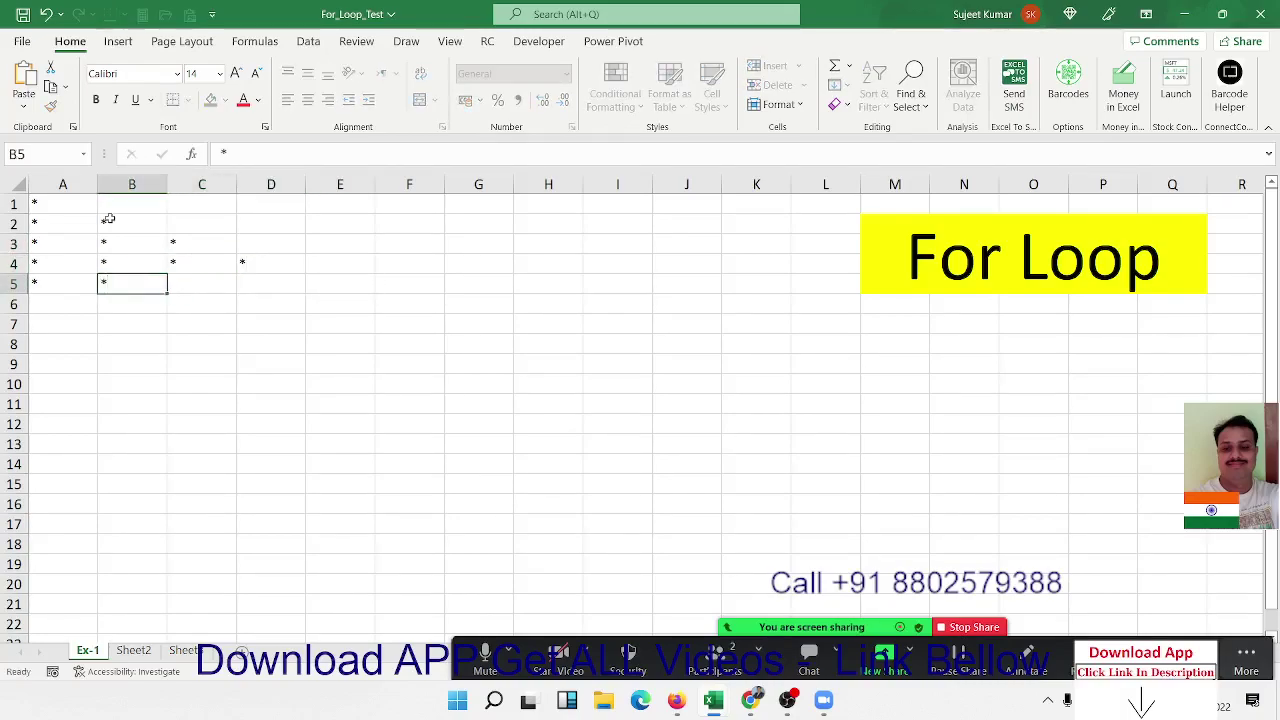
key(Tab)
text(*)
key(Tab)
text(*)
key(Tab)
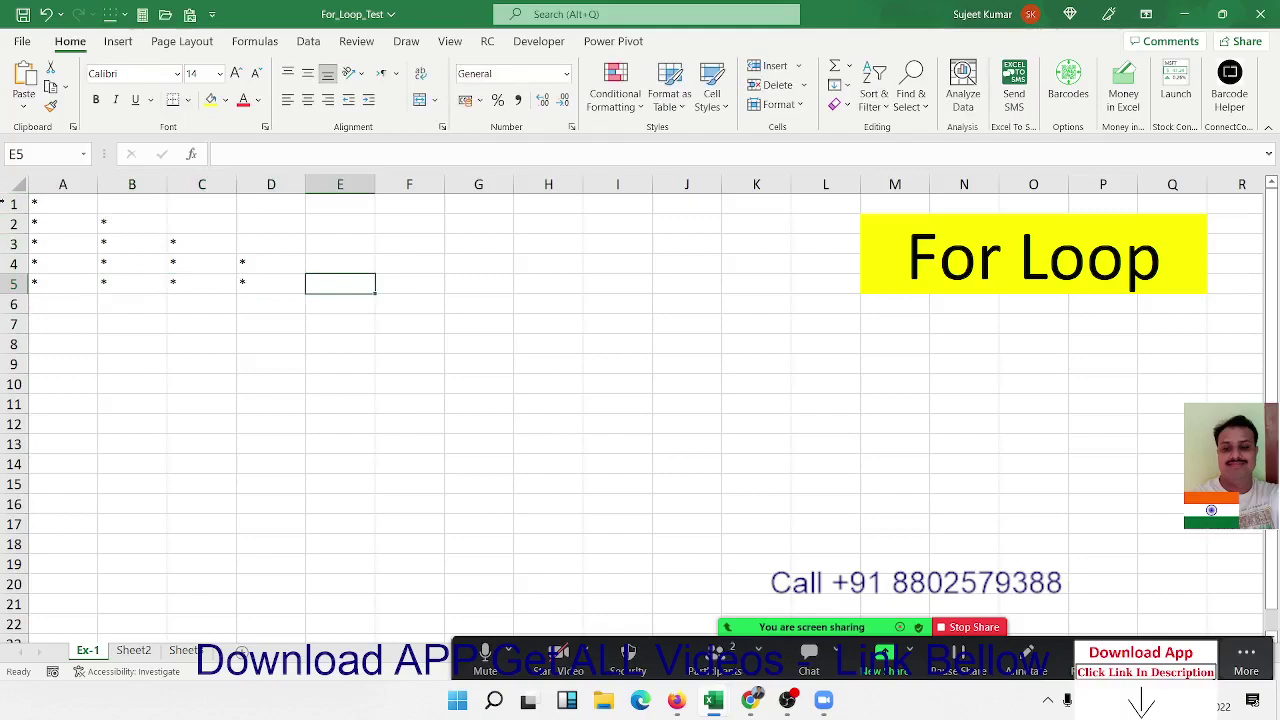
Put the final asterisk of row 5 into cell E5.
drag(50, 184, 245, 158)
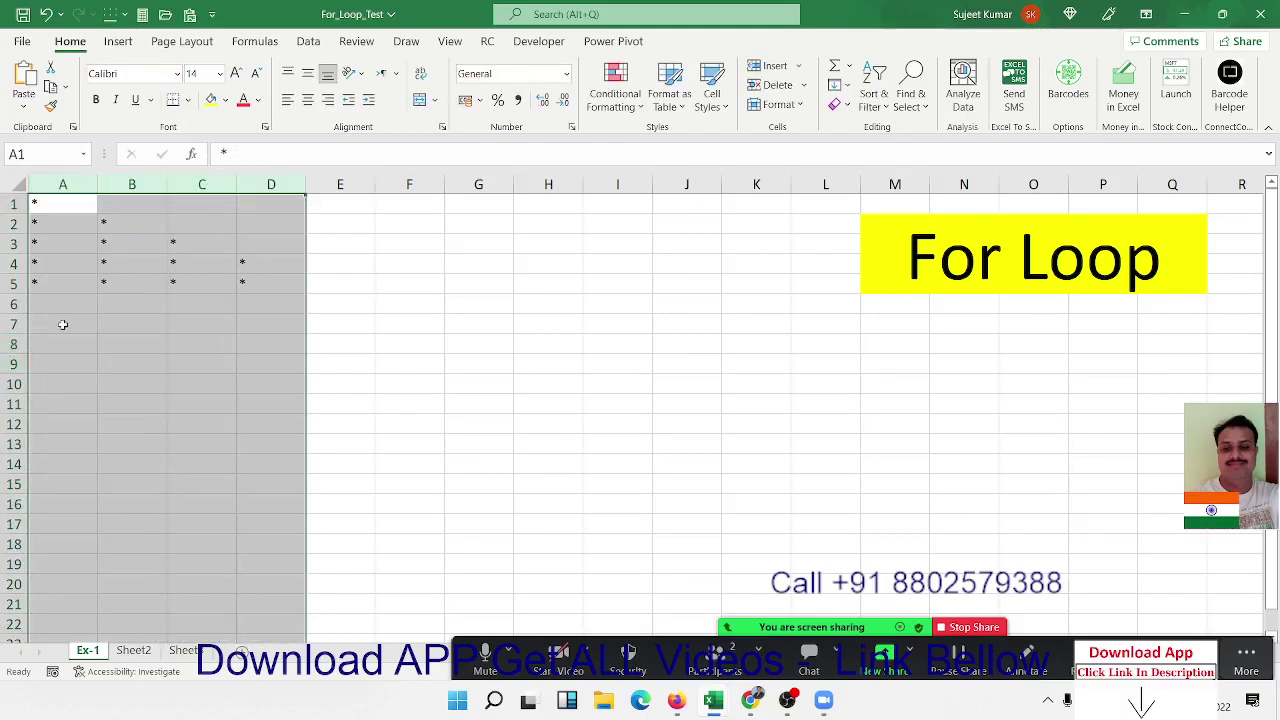
click(320, 283)
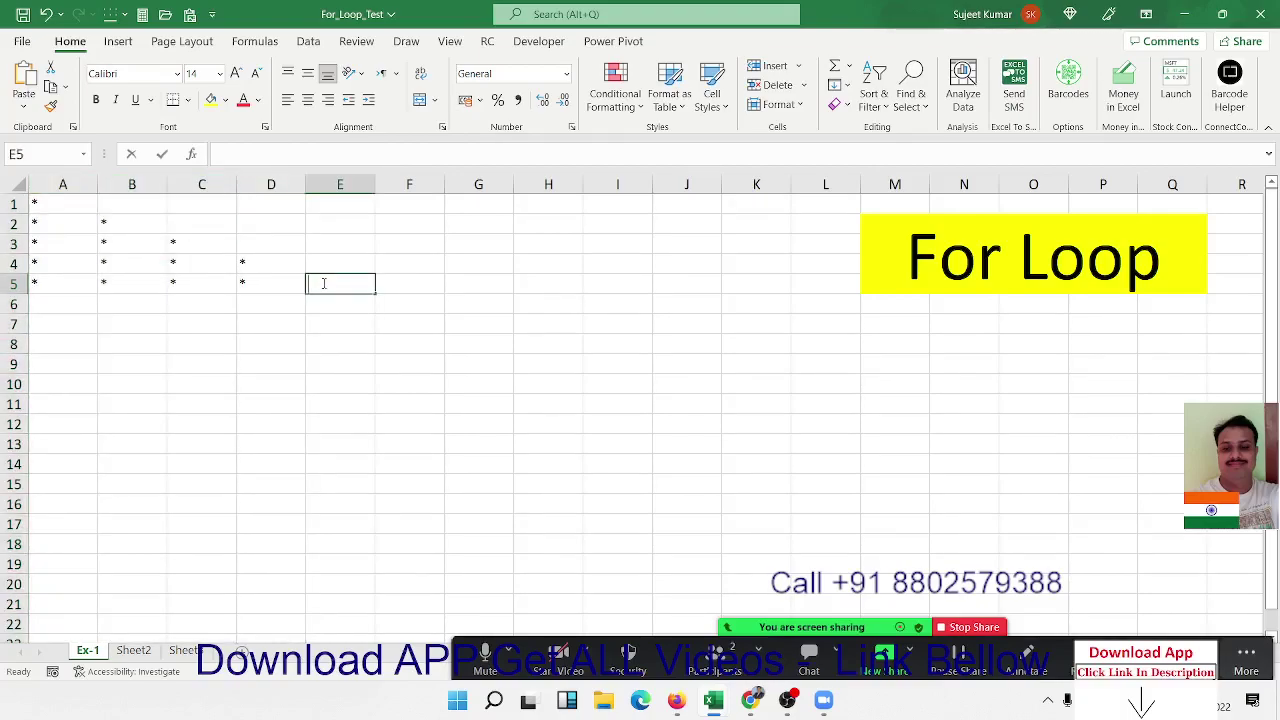
text(*)
key(Return)
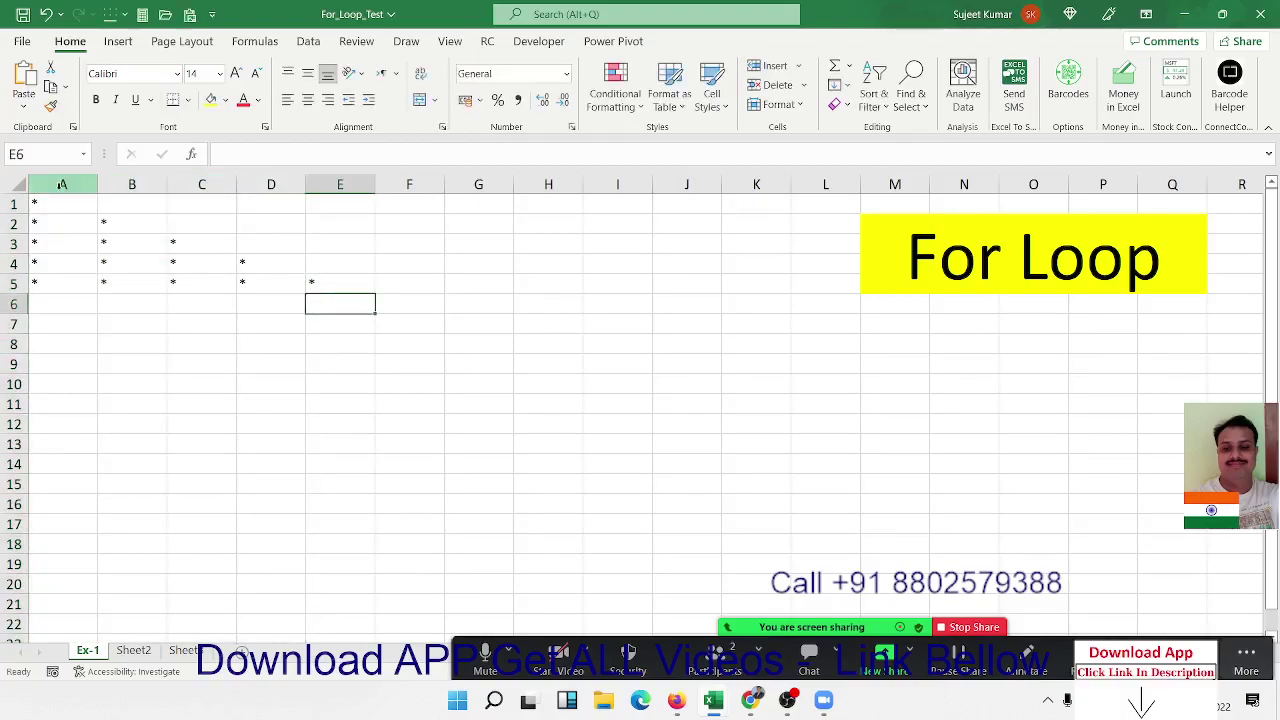
AutoFit columns A–E to the asterisks, then check selections around the pattern.
drag(62, 184, 371, 184)
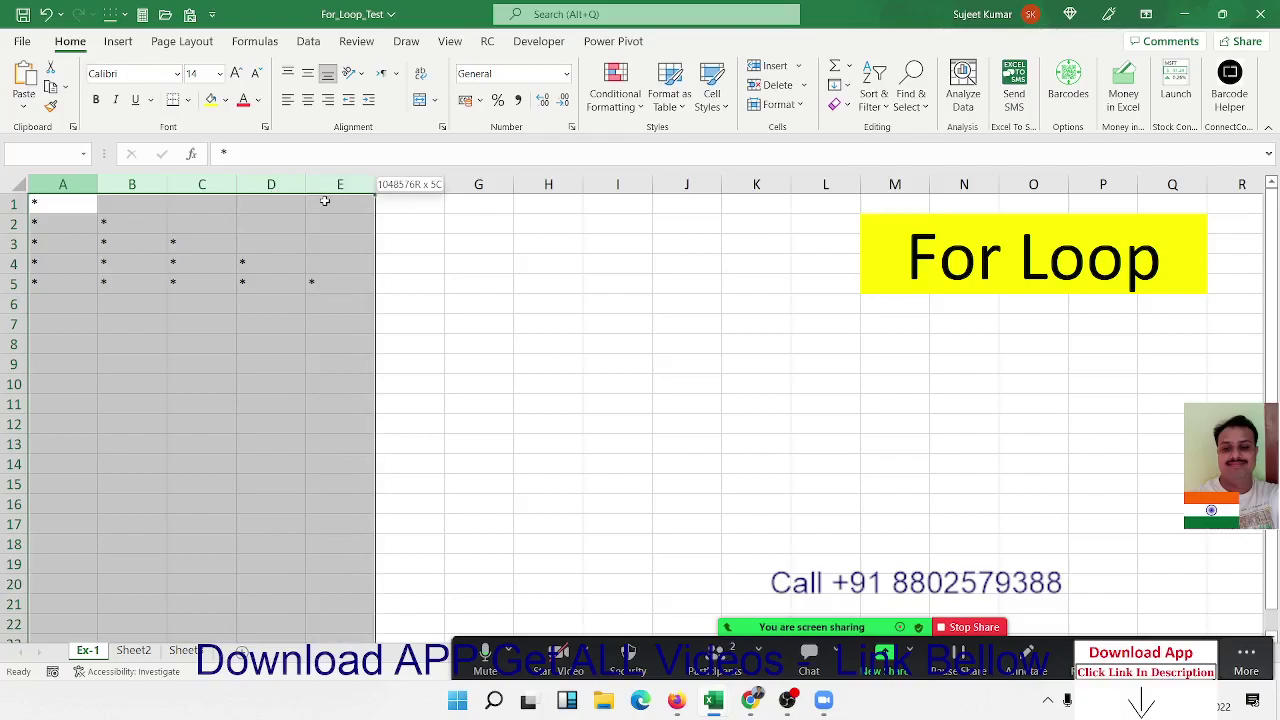
double_click(371, 184)
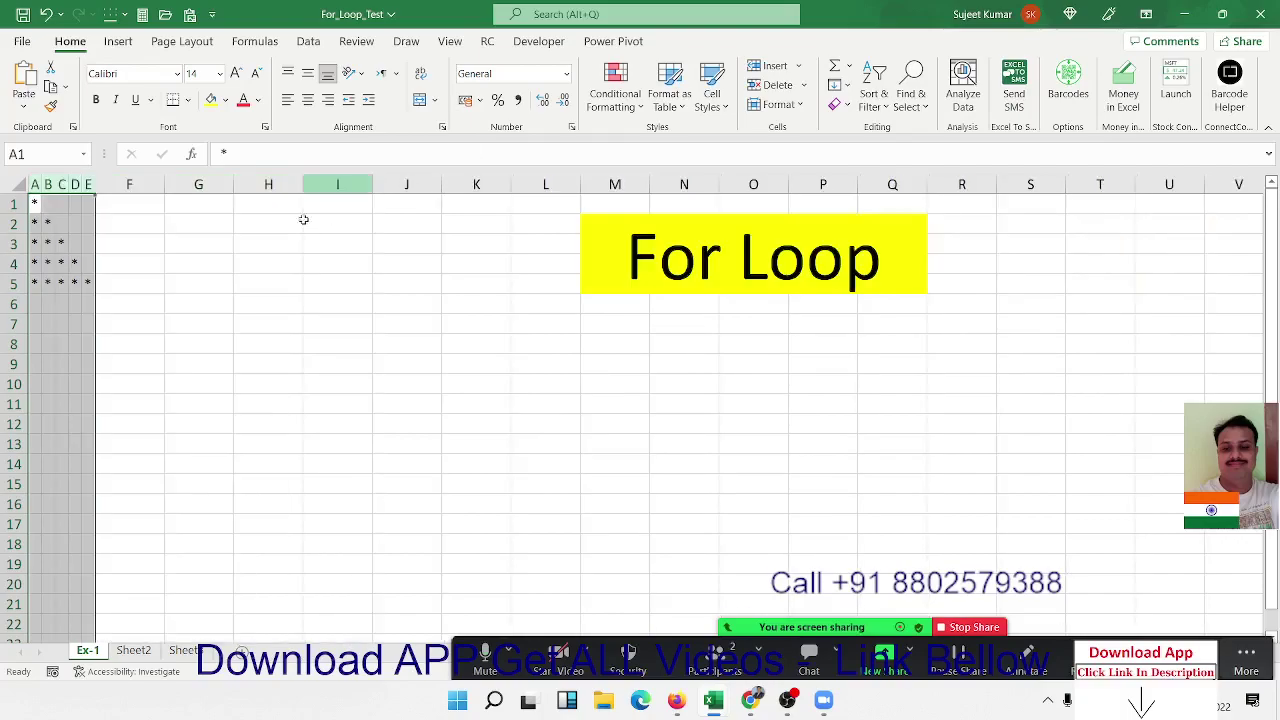
click(198, 263)
click(431, 199)
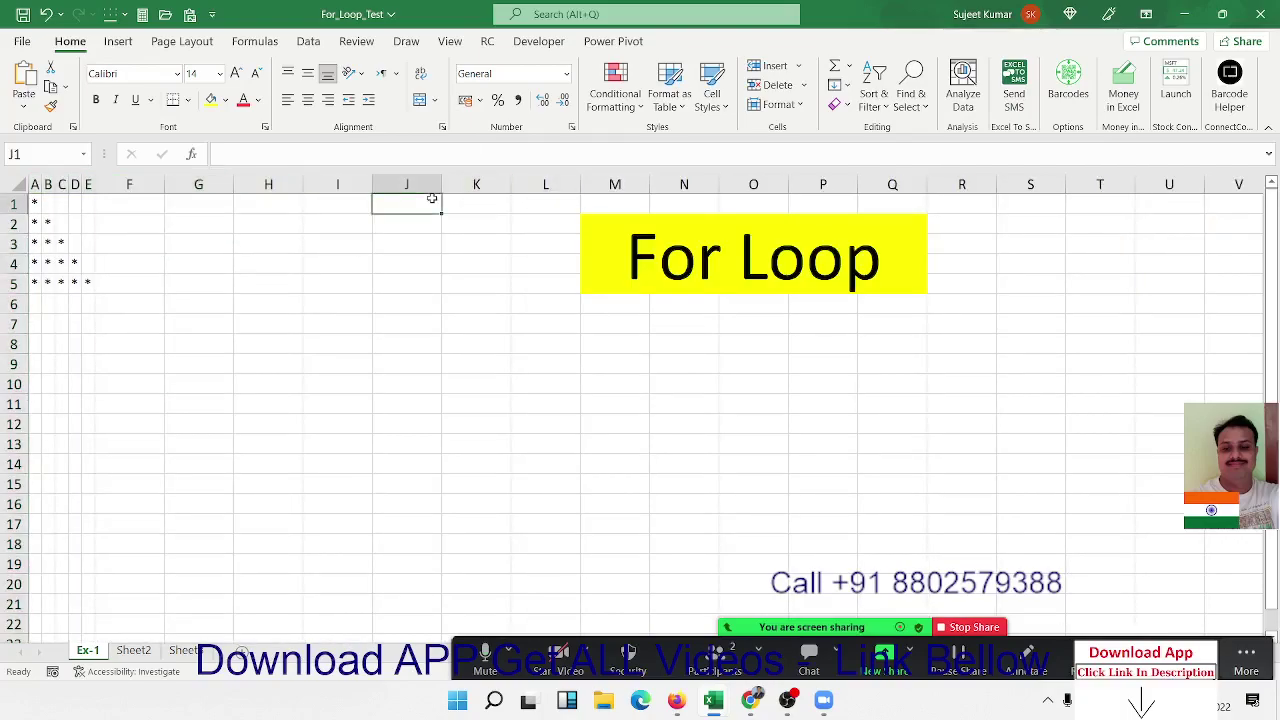
click(417, 184)
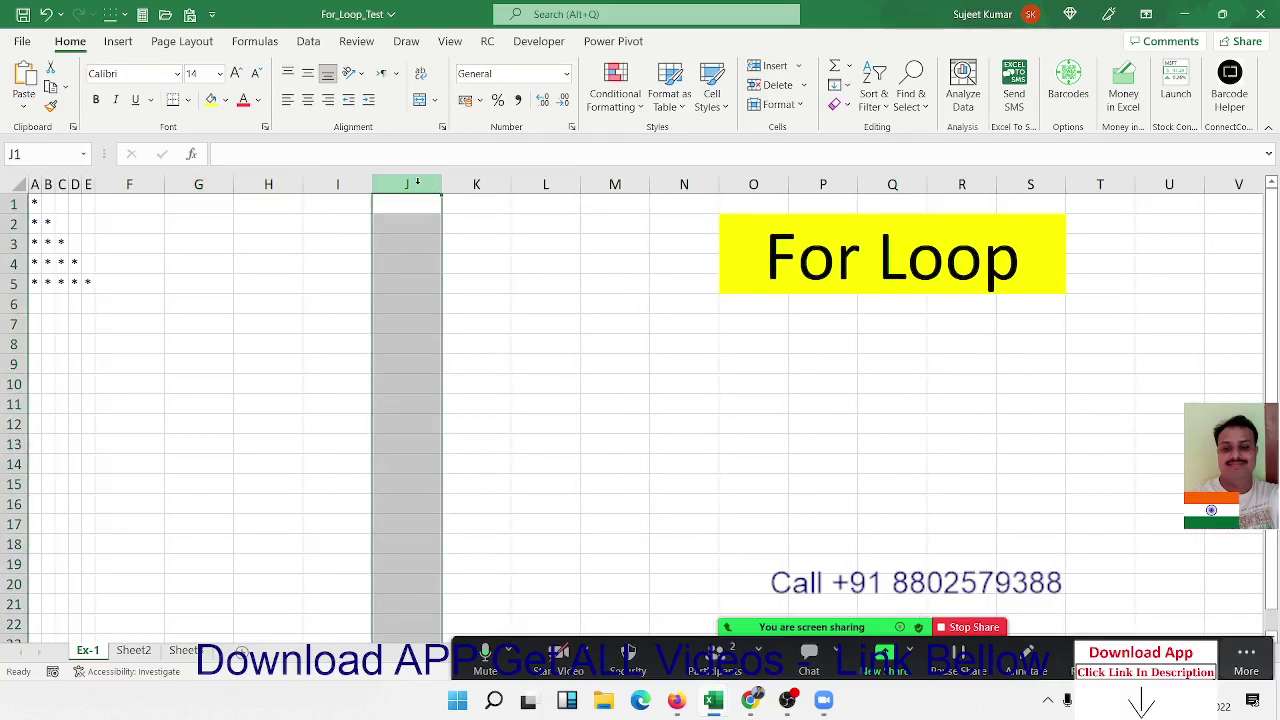
mouse_move(92, 287)
mouse_down()
mouse_move(63, 265)
mouse_move(35, 204)
mouse_move(36, 281)
mouse_up()
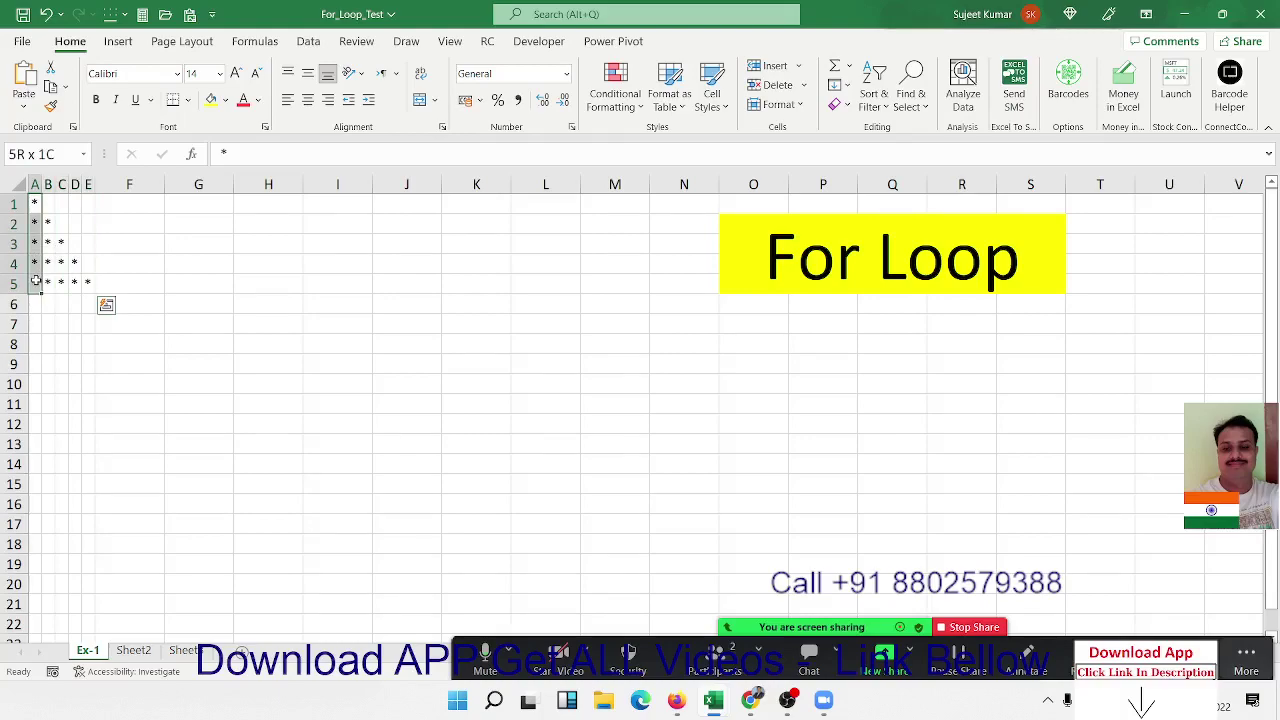
drag(36, 281, 36, 282)
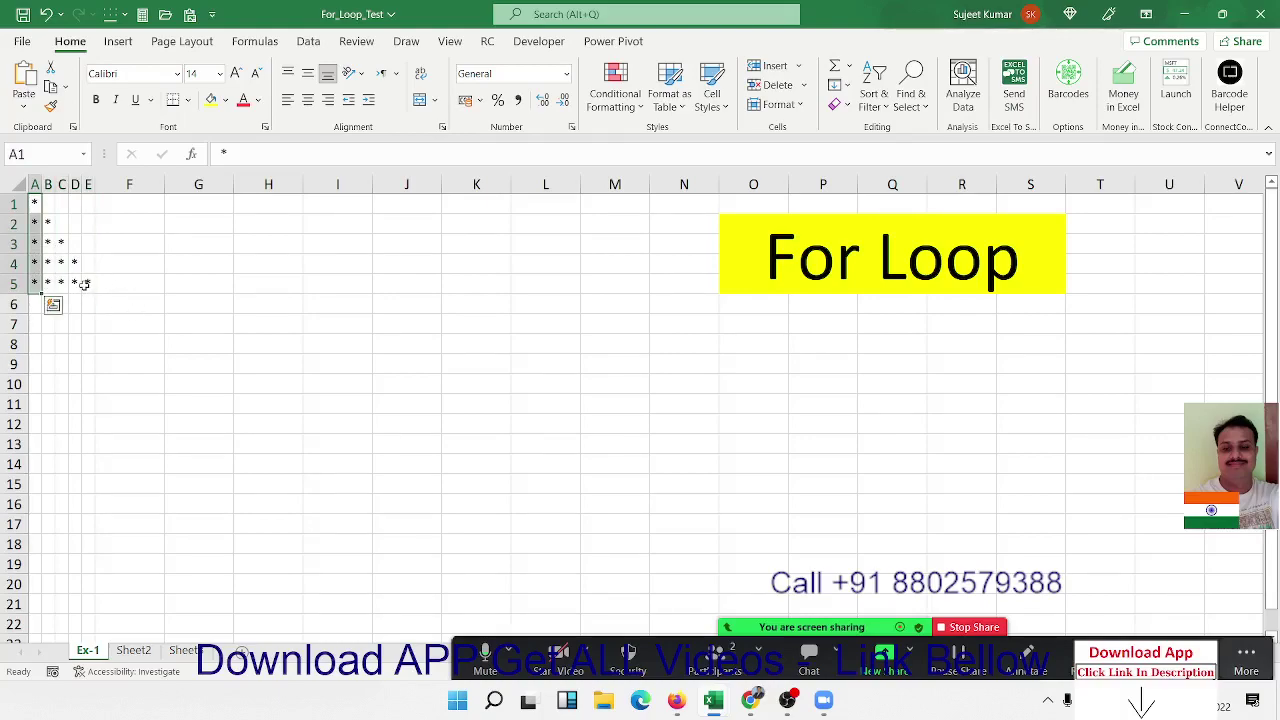
Review the asterisks in rows 1–3 of the triangle cell by cell.
click(87, 284)
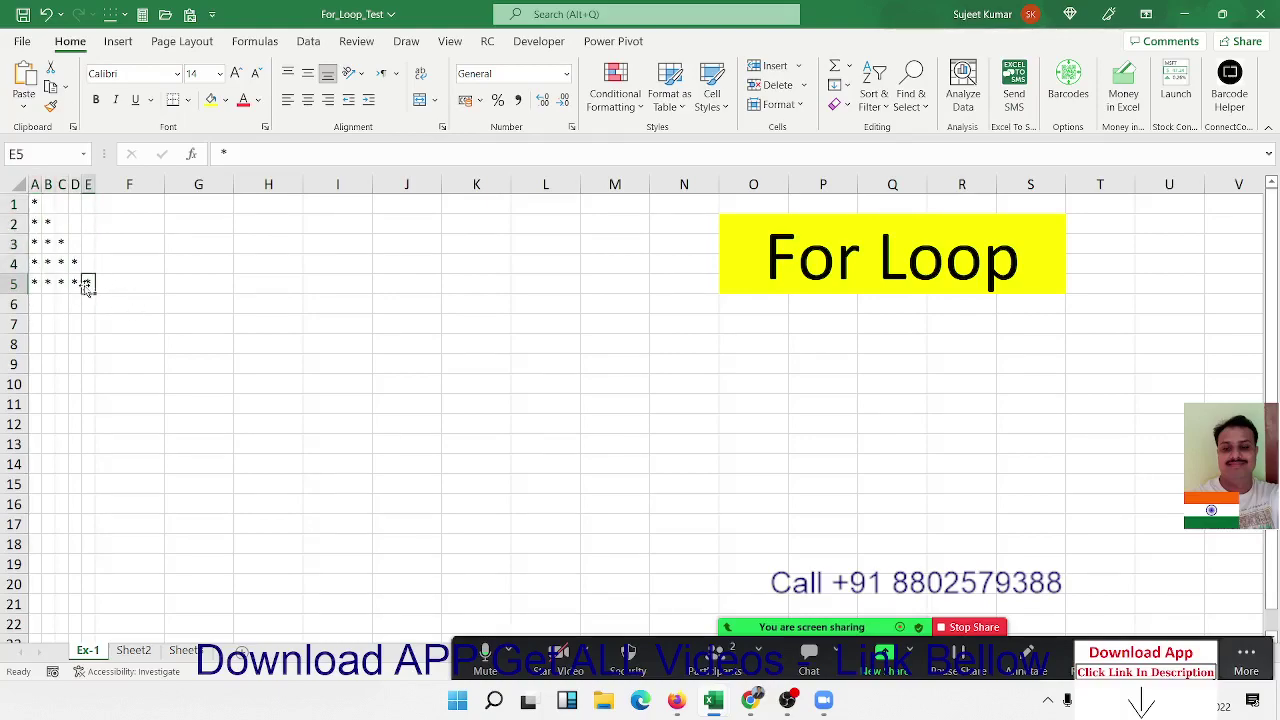
click(37, 204)
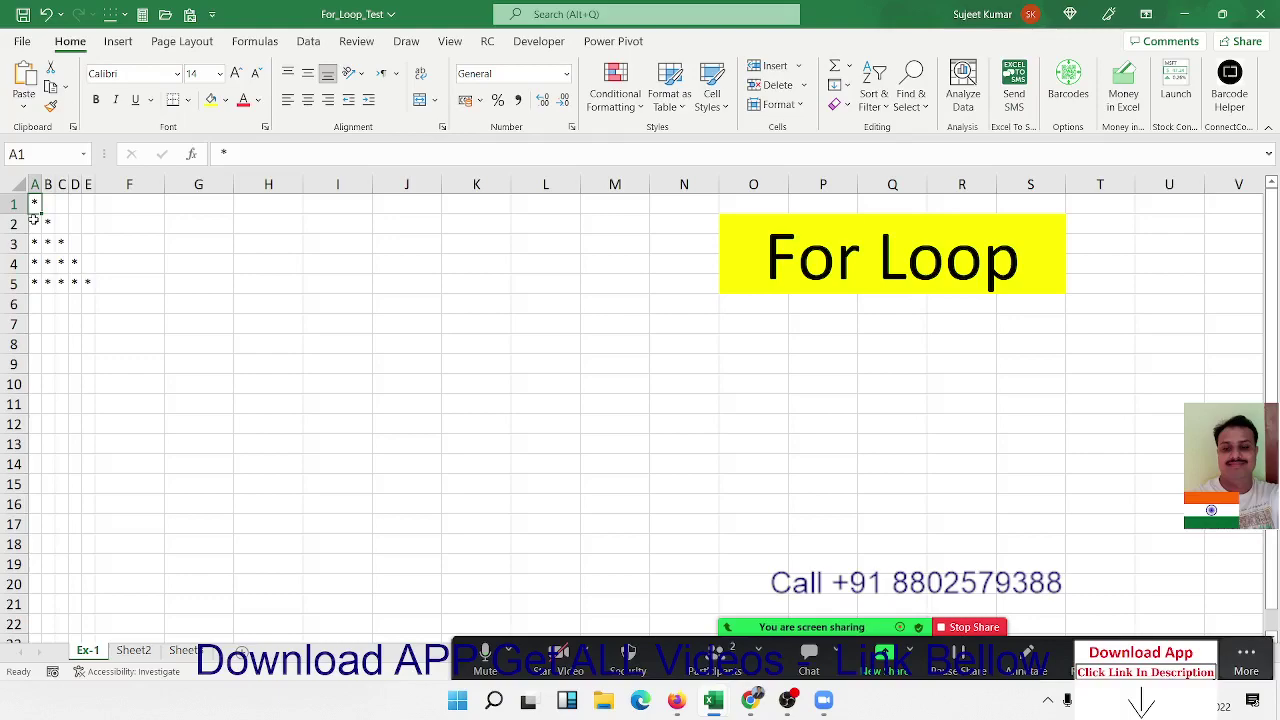
click(34, 220)
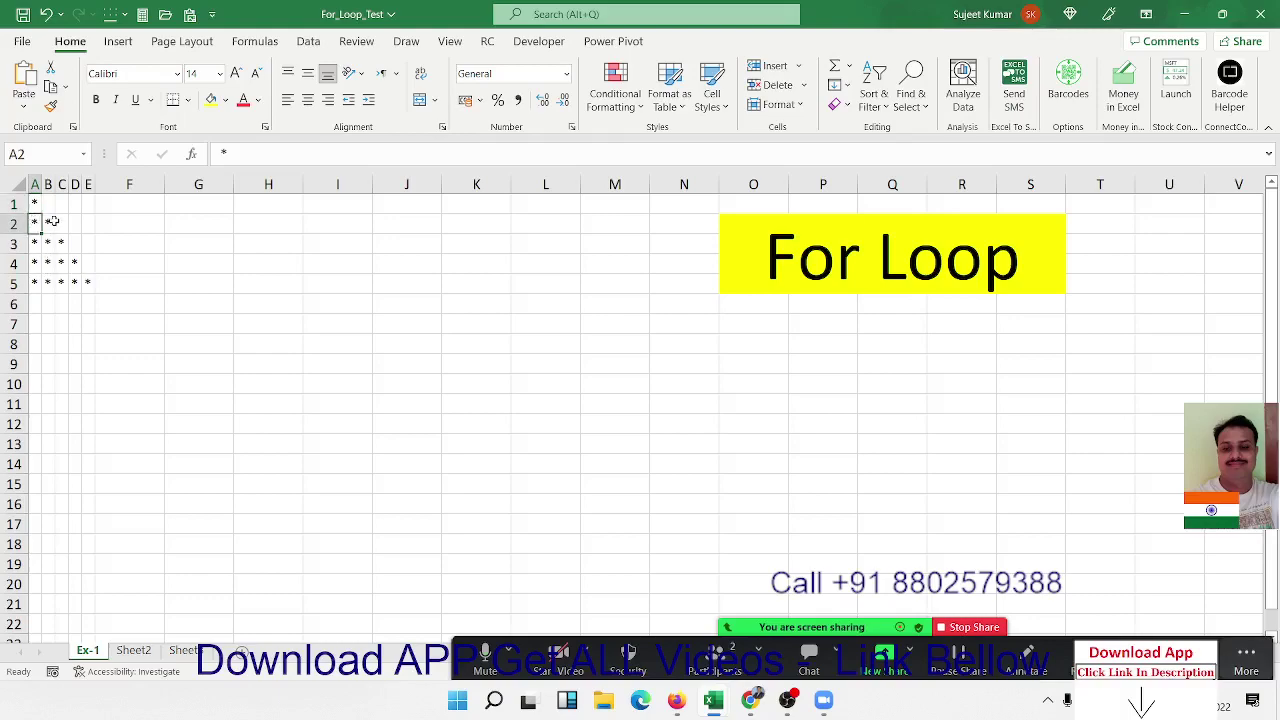
click(47, 224)
click(35, 243)
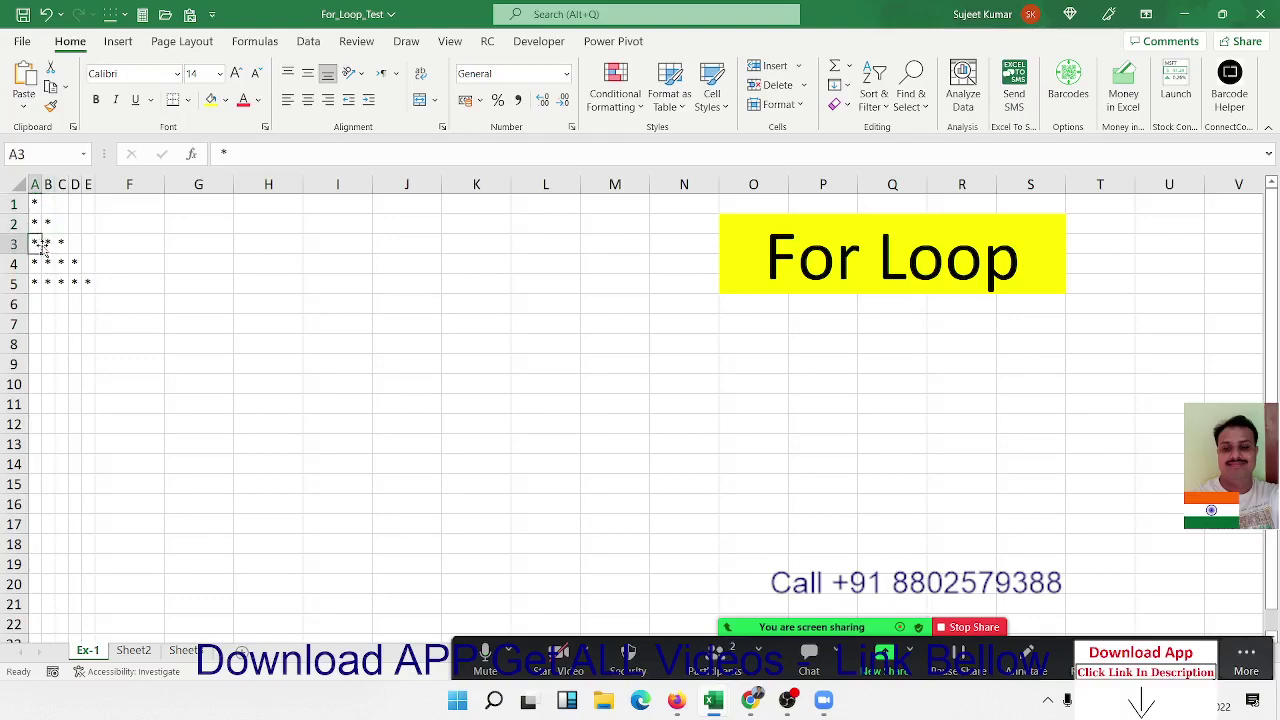
click(46, 243)
click(61, 243)
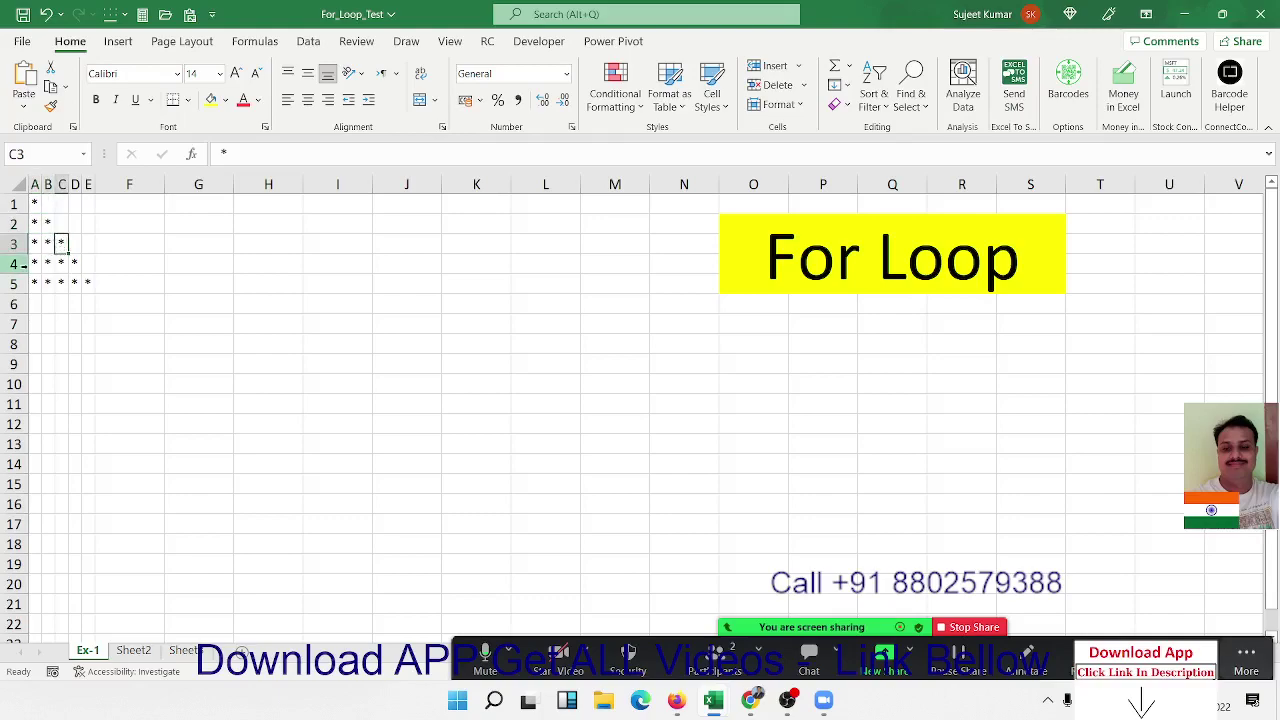
Check the row 4 and row 5 asterisks through E5, then show the Developer tab.
click(28, 263)
click(34, 263)
click(74, 263)
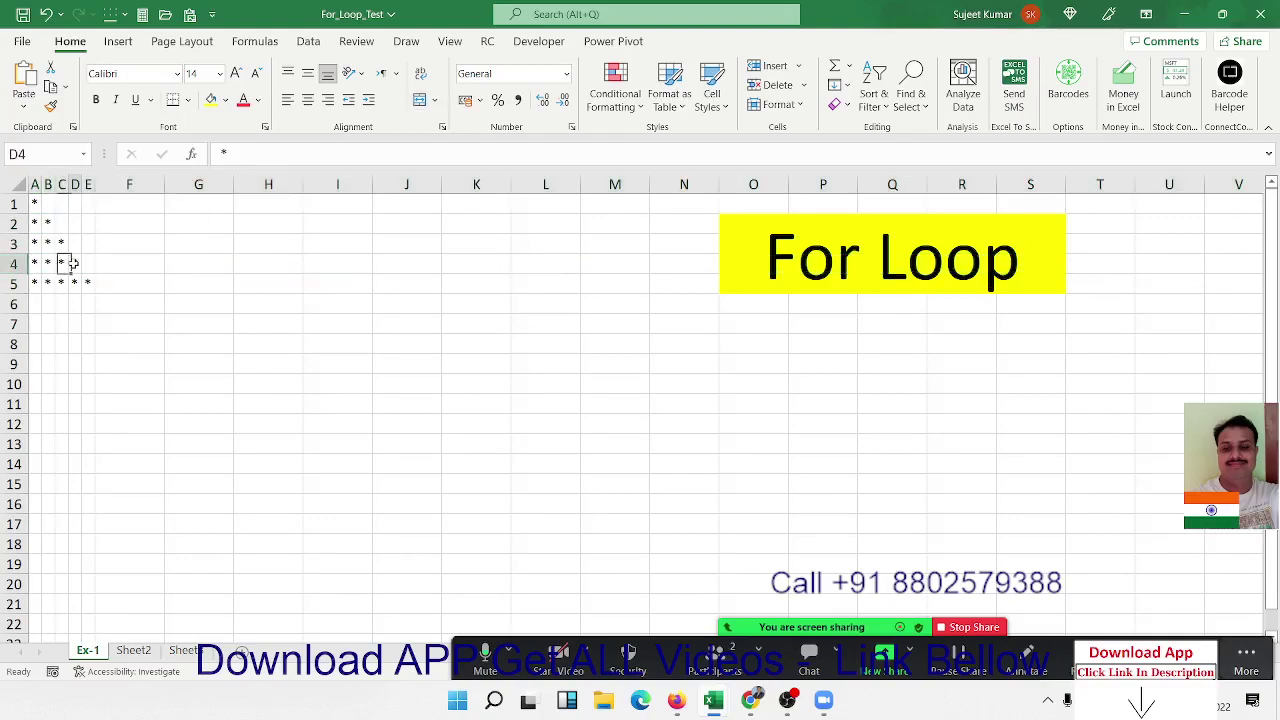
click(33, 283)
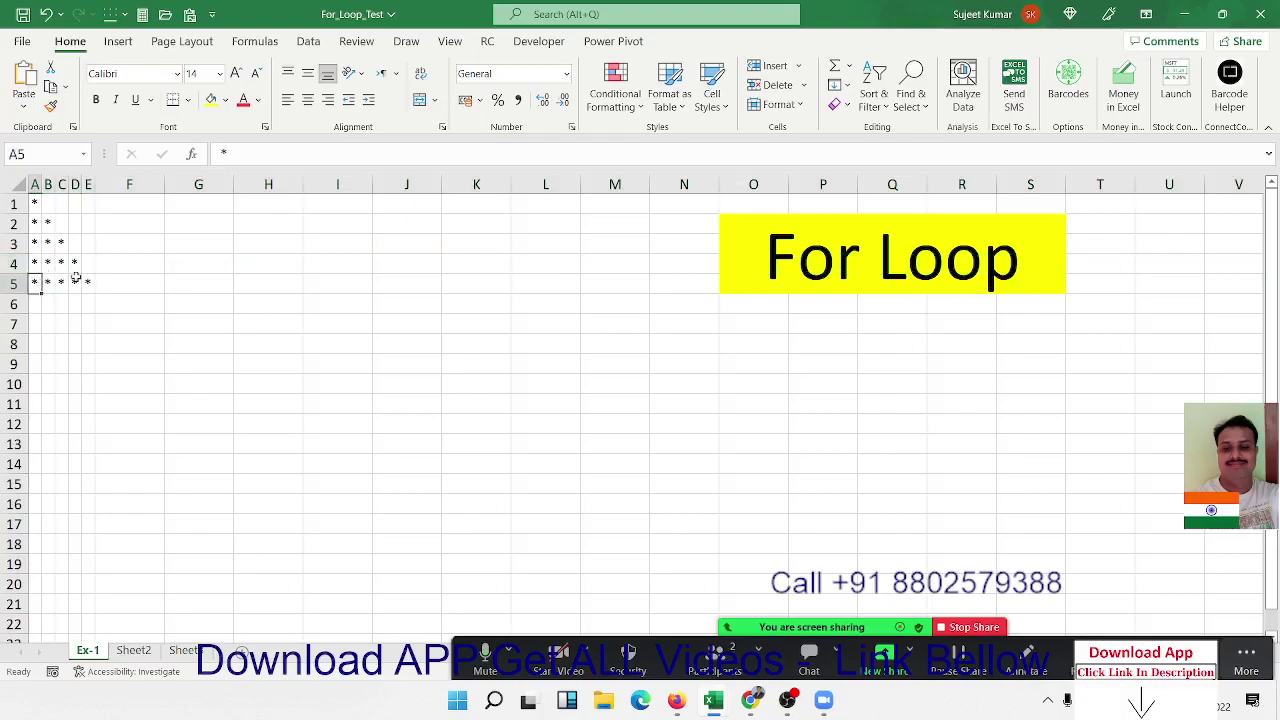
click(75, 283)
click(88, 283)
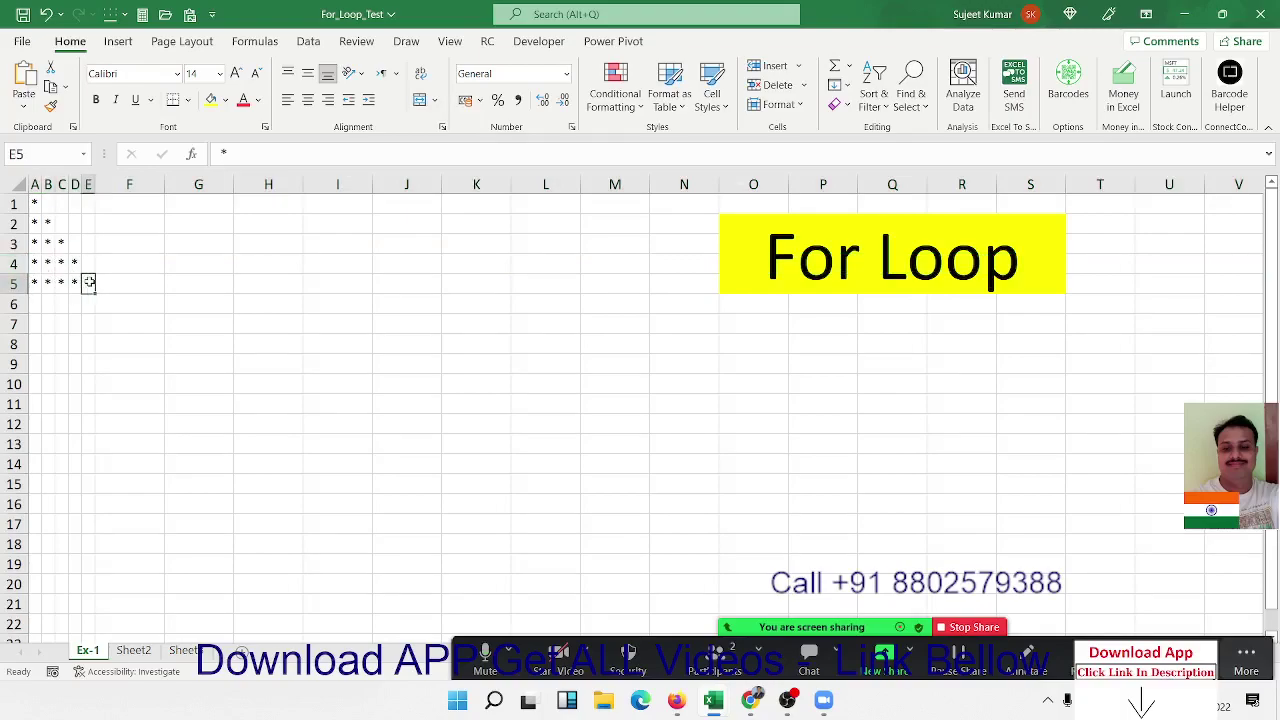
click(203, 269)
click(539, 41)
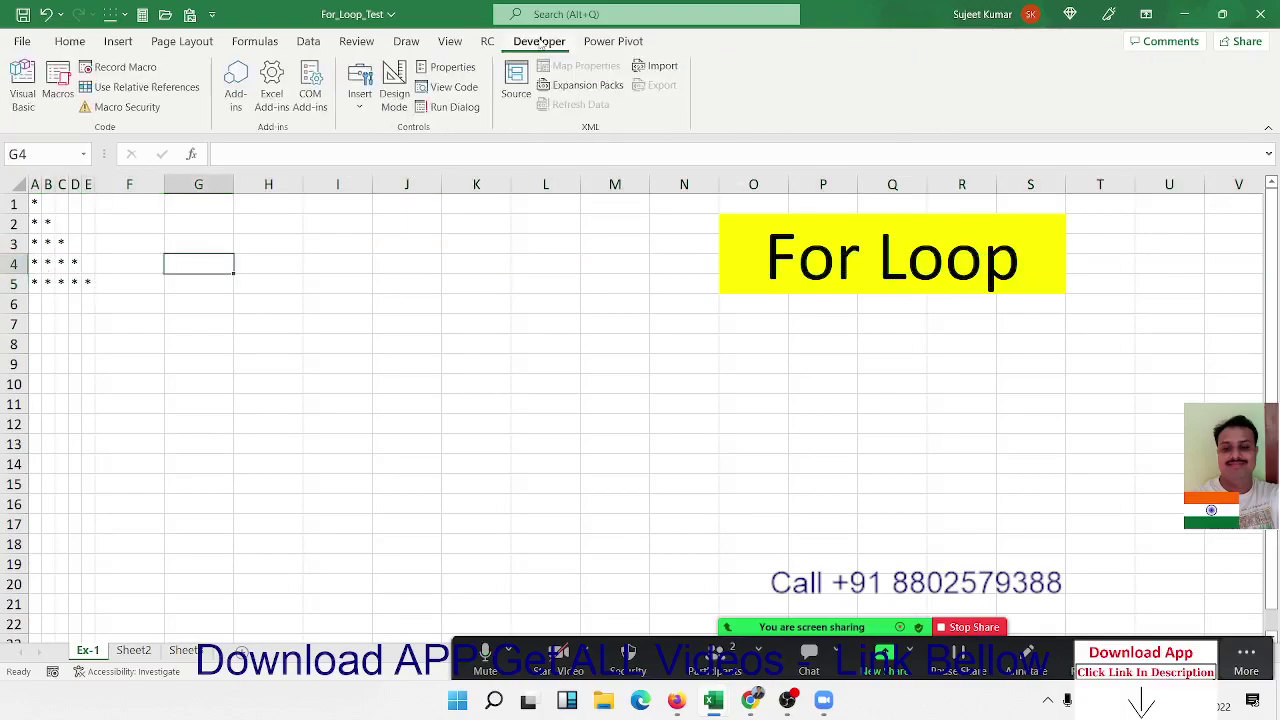
Open the Visual Basic editor and insert a new module into the For_Loop_Test project.
click(22, 98)
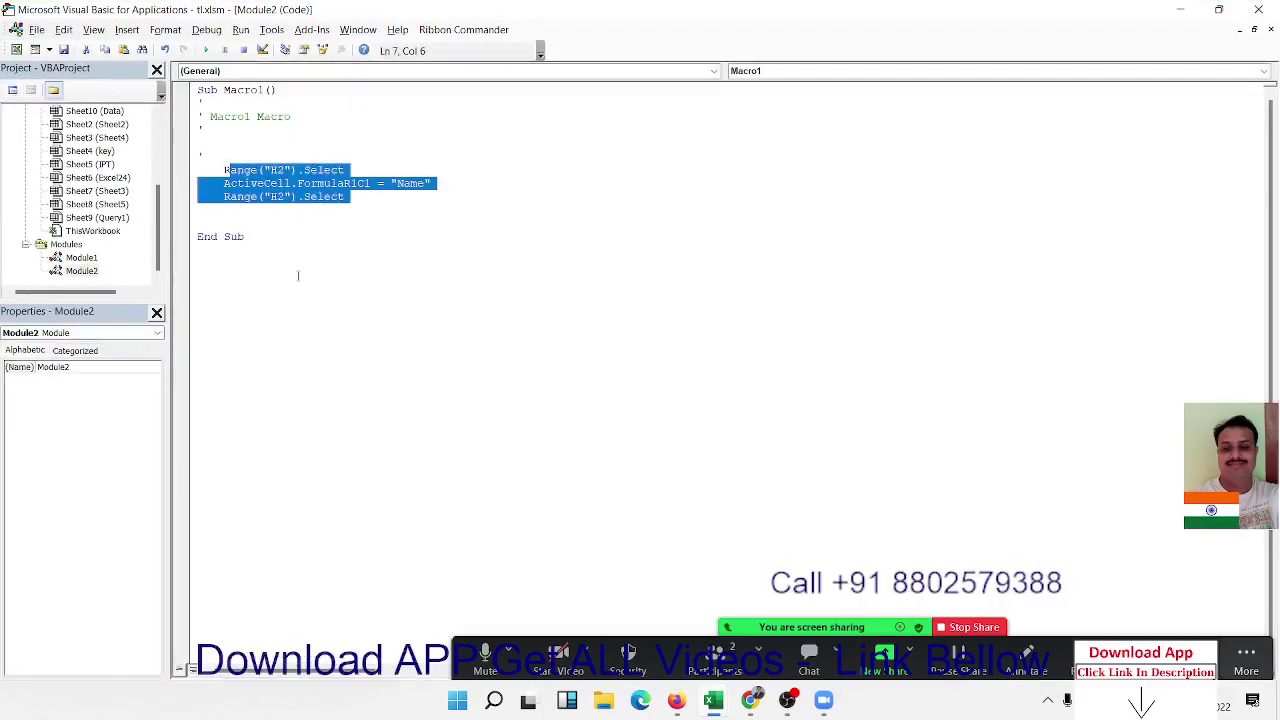
scroll(92, 257, up, 4)
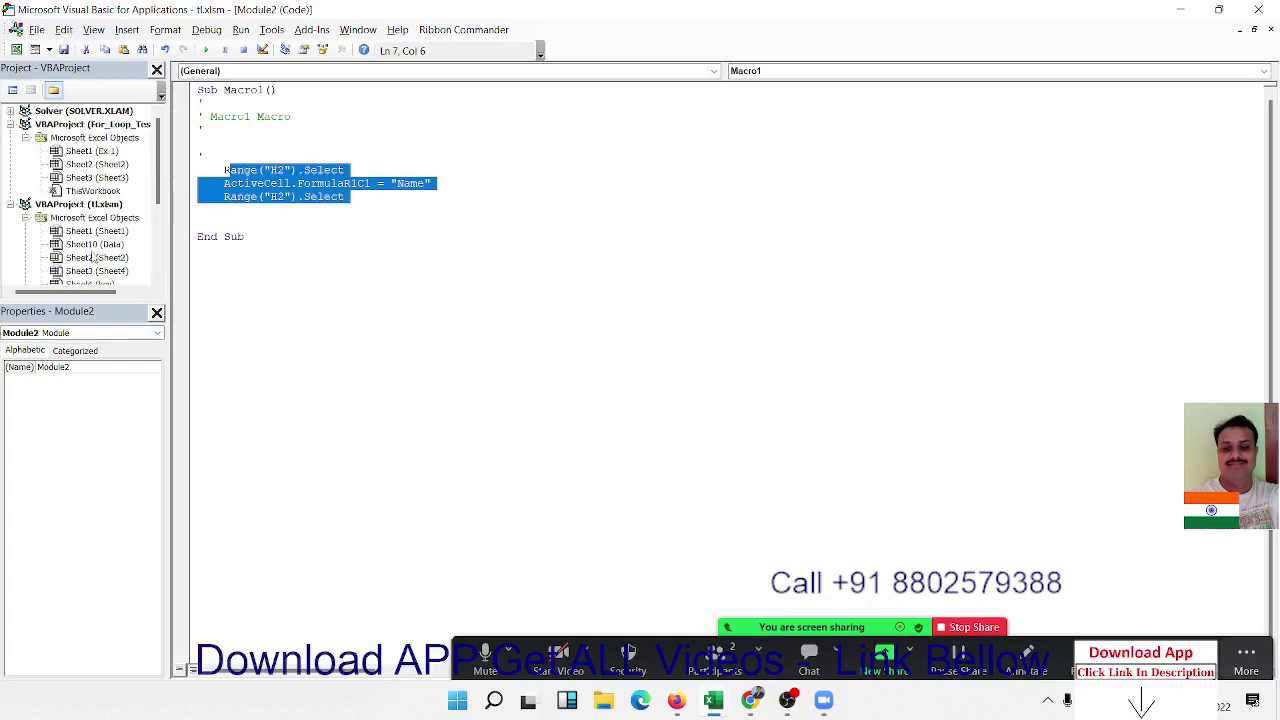
click(107, 175)
click(127, 30)
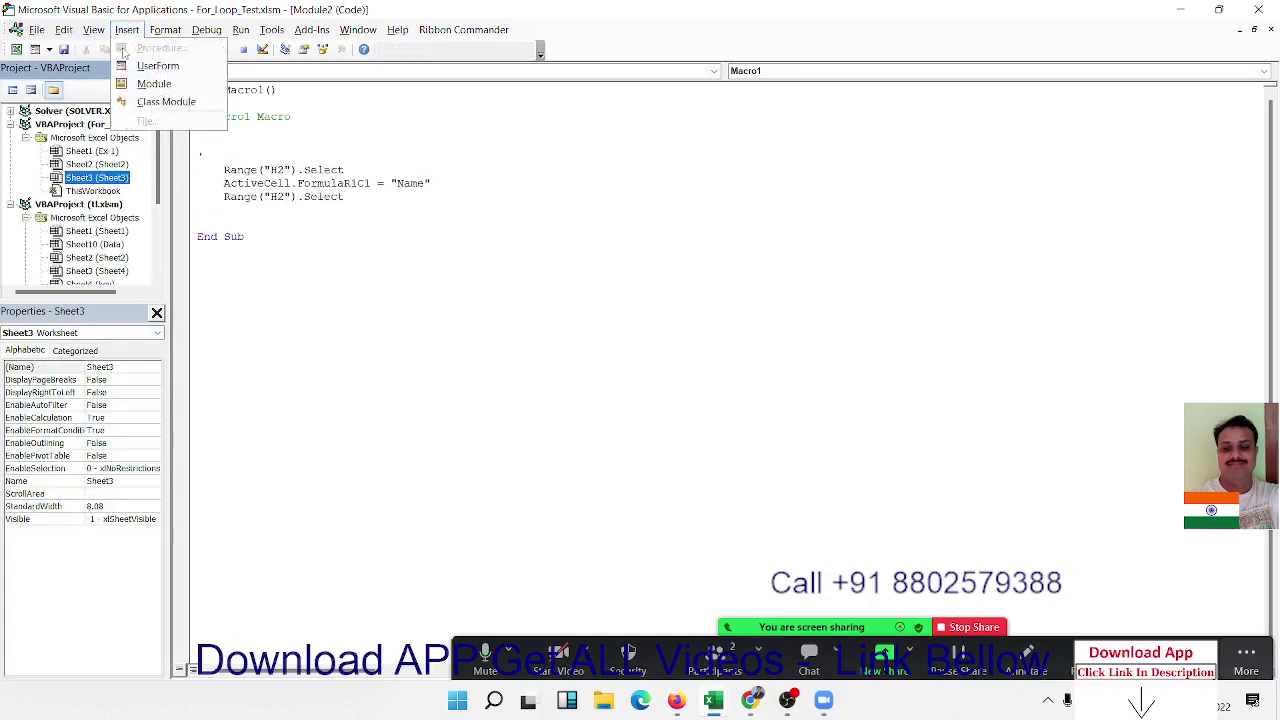
click(150, 84)
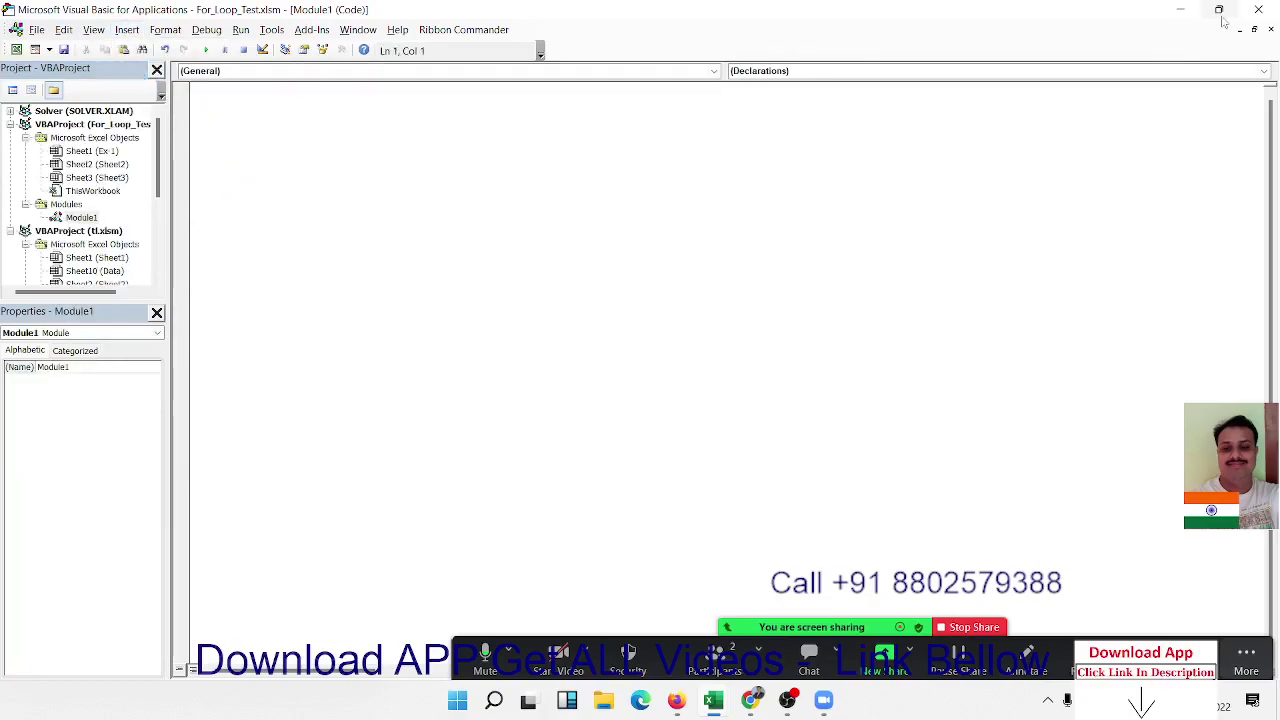
Snap the VBA editor to the left half and Excel to the right half.
mouse_move(1224, 22)
click(1115, 57)
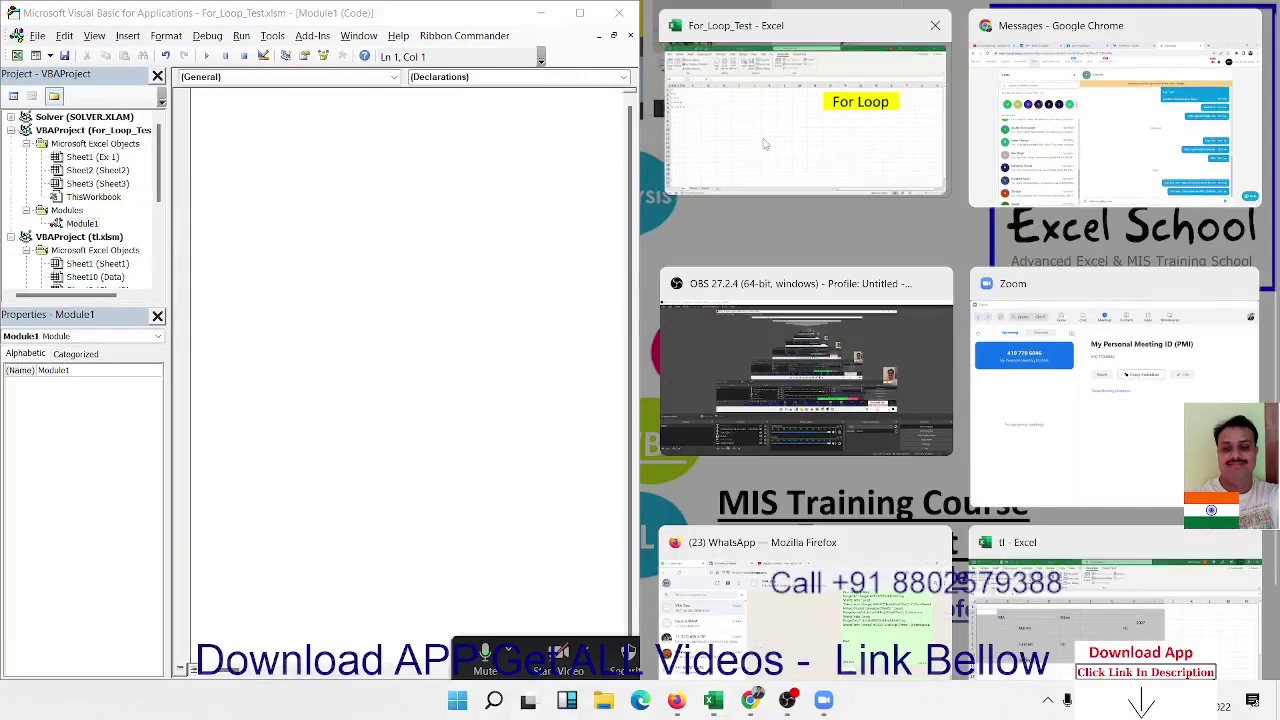
click(785, 160)
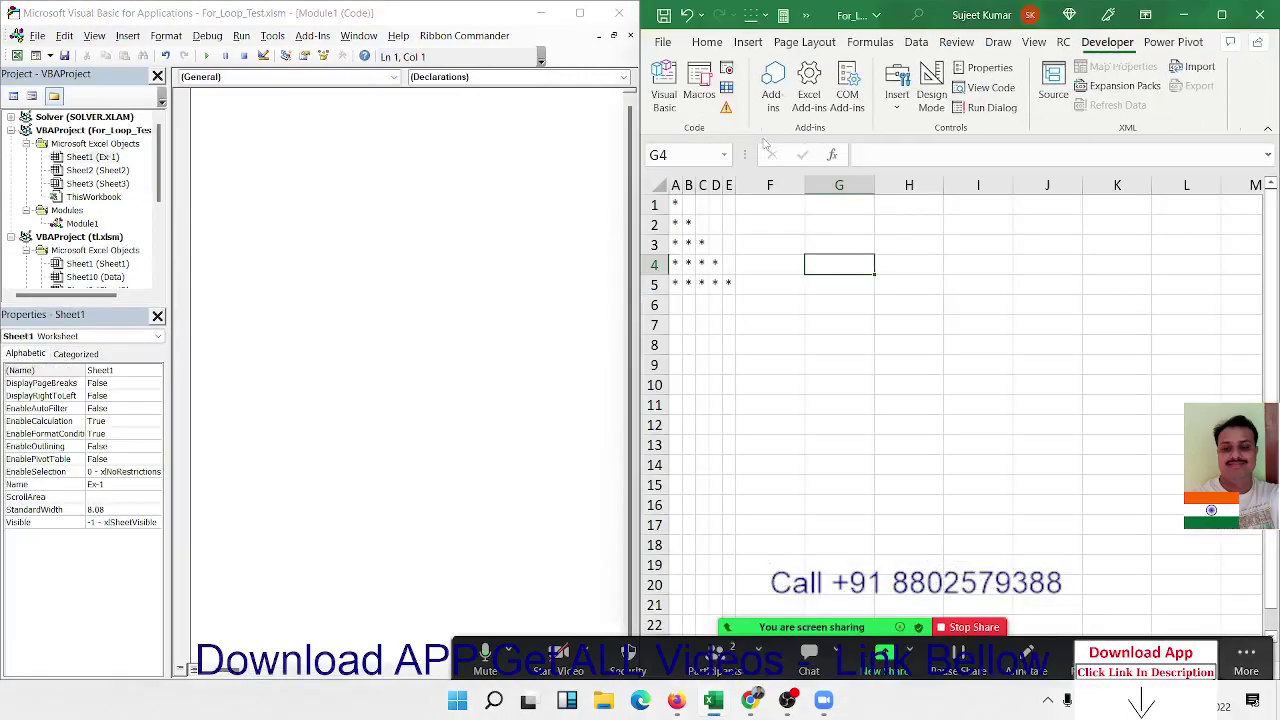
click(499, 161)
Write Sub Q_1 containing a For i = 1 To 5 … Next i loop with an indented blank body.
text(s)
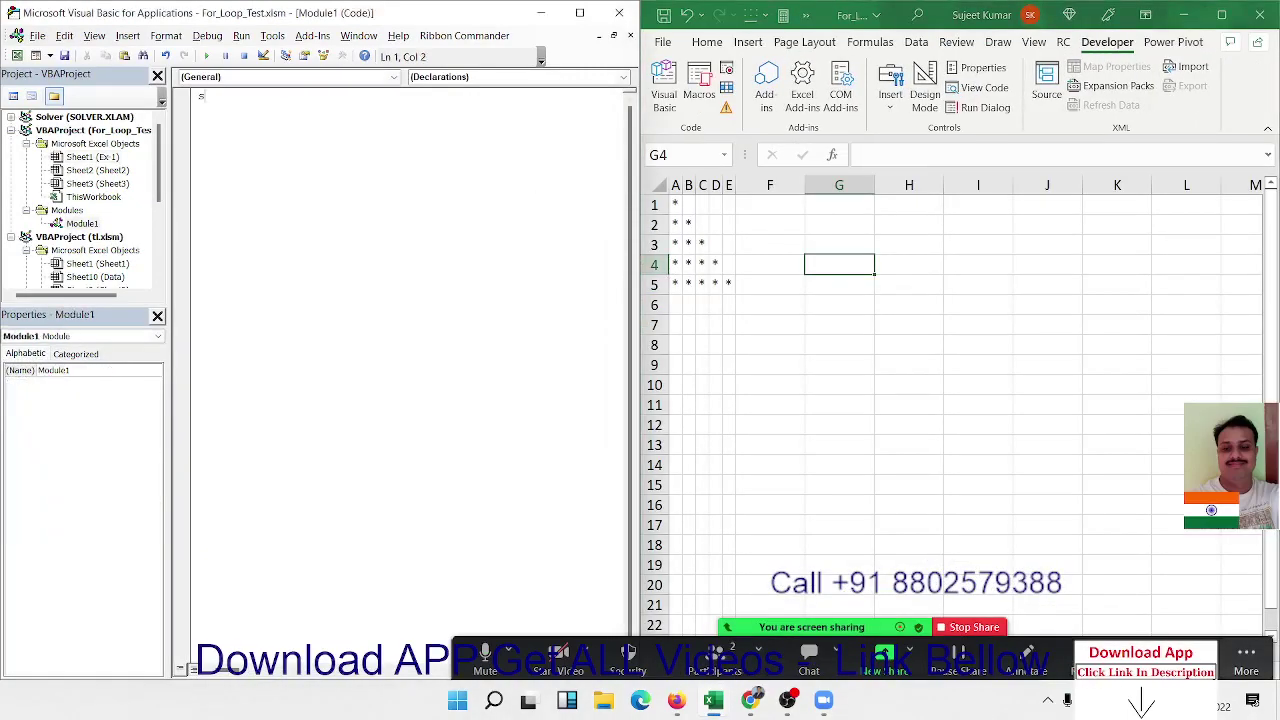
text(ub )
text(Q_)
text(1)
key(Return)
key(Return)
key(Return)
key(Return)
key(Return)
key(Up)
key(Up)
key(Up)
key(Up)
key(Up)
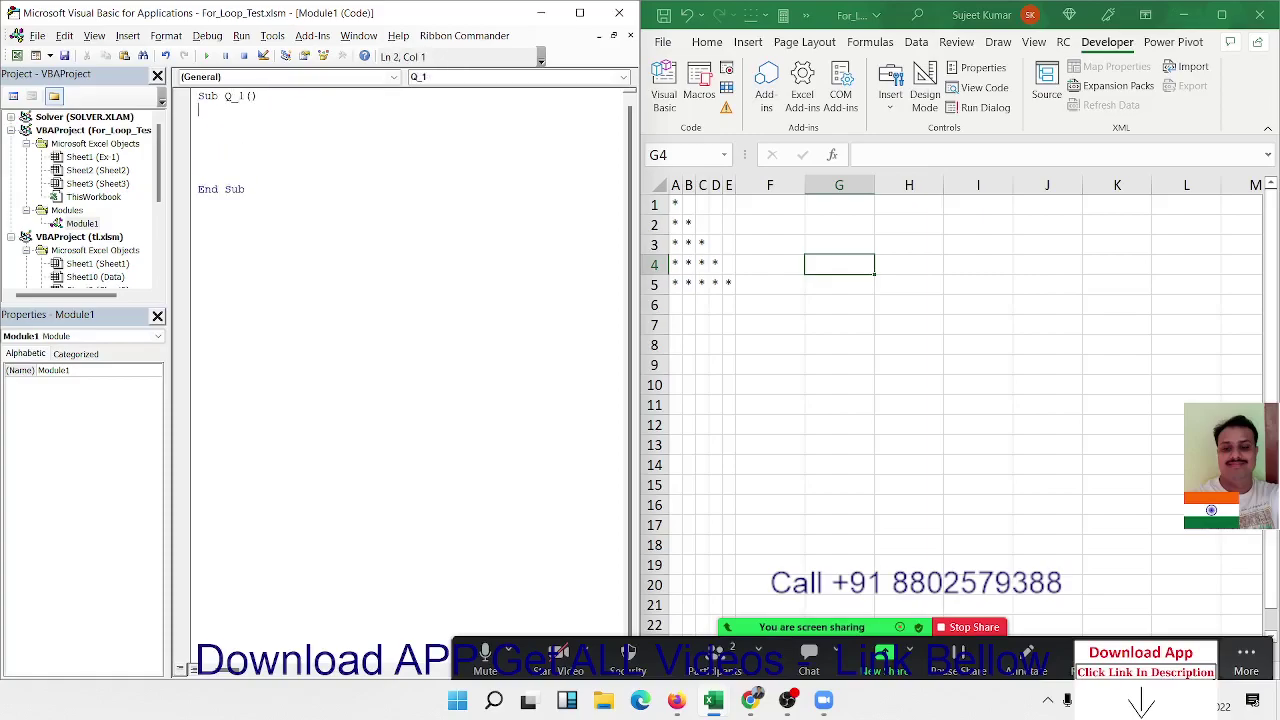
key(Return)
text(fori )
text(= 1 t)
text(o )
text(5)
key(Return)
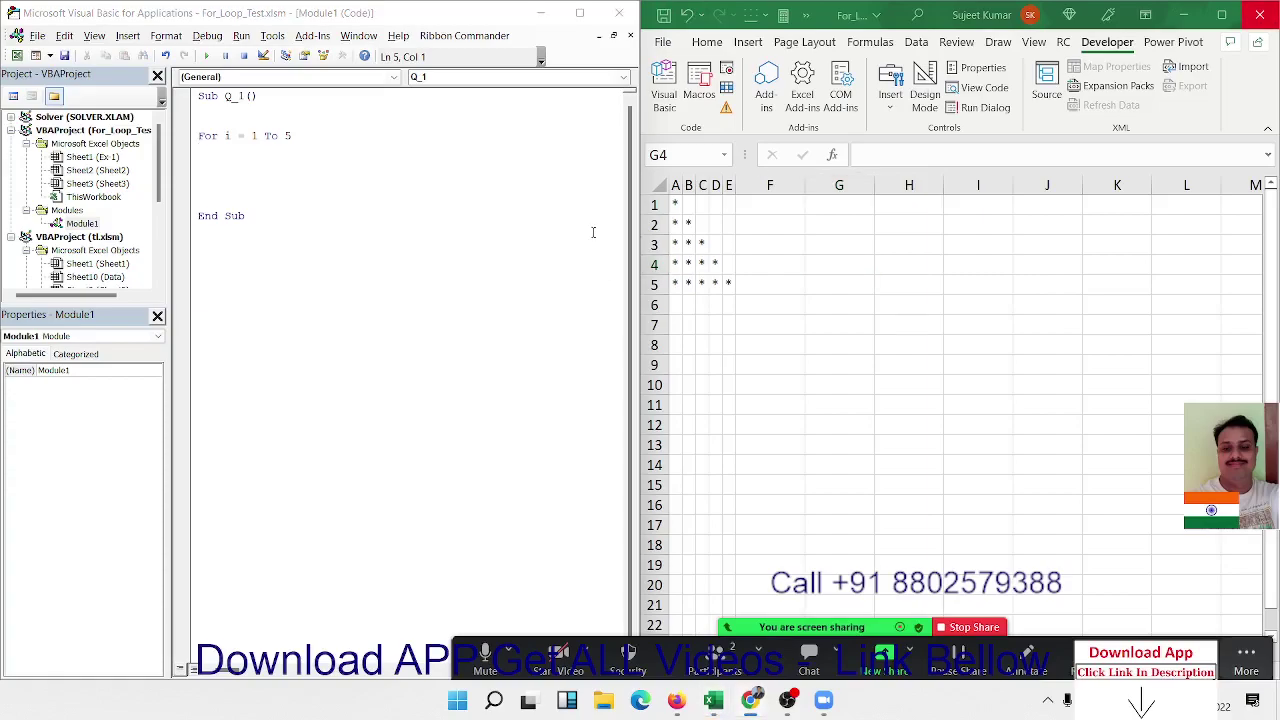
click(235, 194)
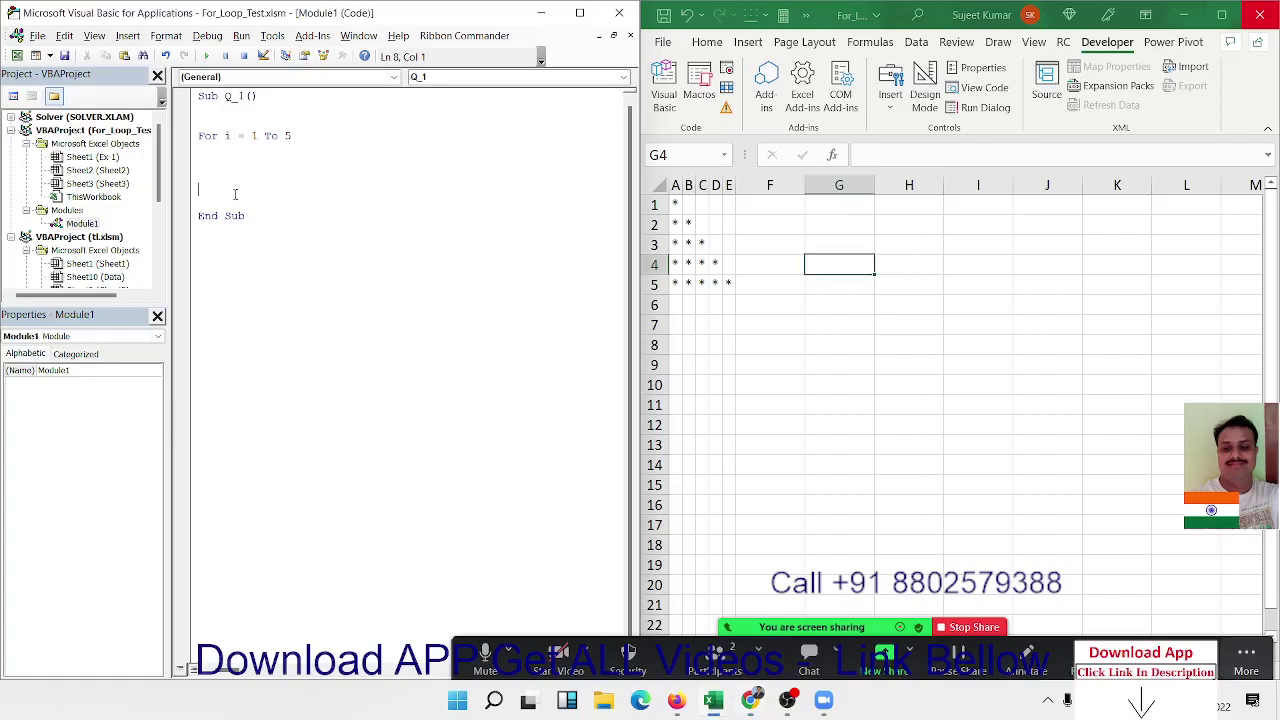
text(next )
text(i)
key(Return)
key(Return)
key(Return)
key(Up)
key(Up)
key(Up)
key(Tab)
Check cells A1 and A2, then type For j = 1 To i inside the outer loop.
click(675, 206)
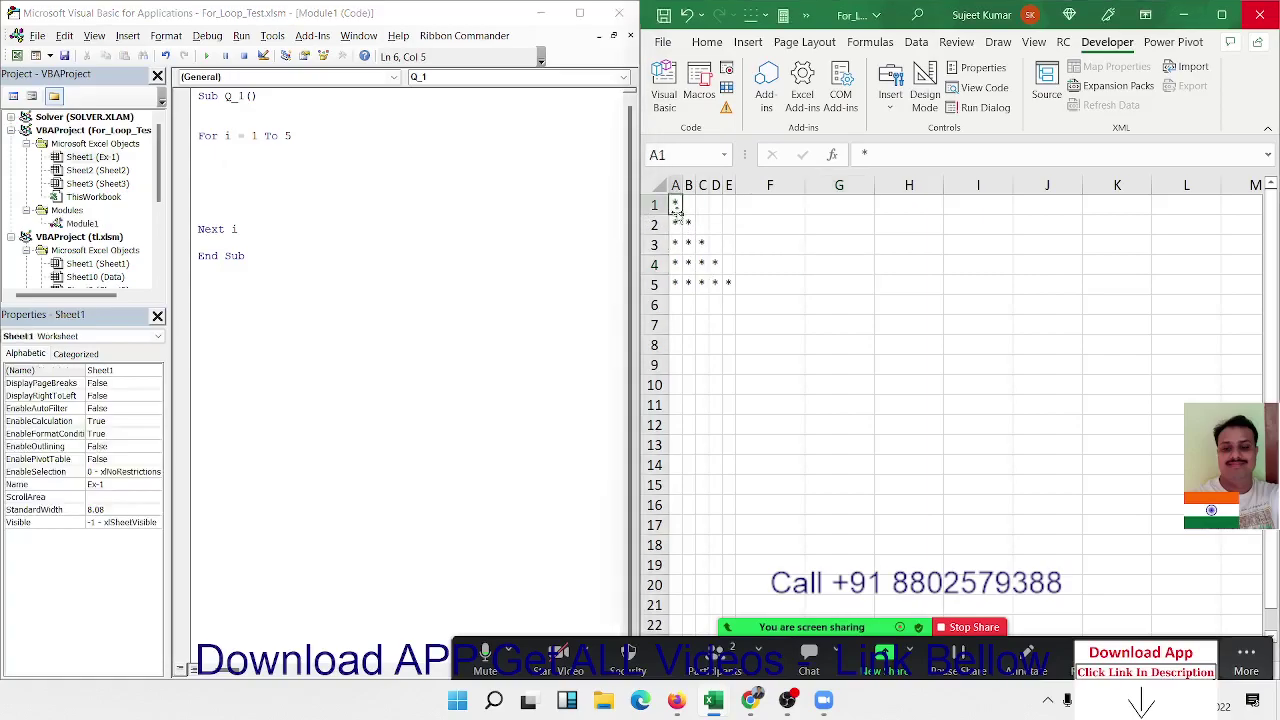
click(676, 223)
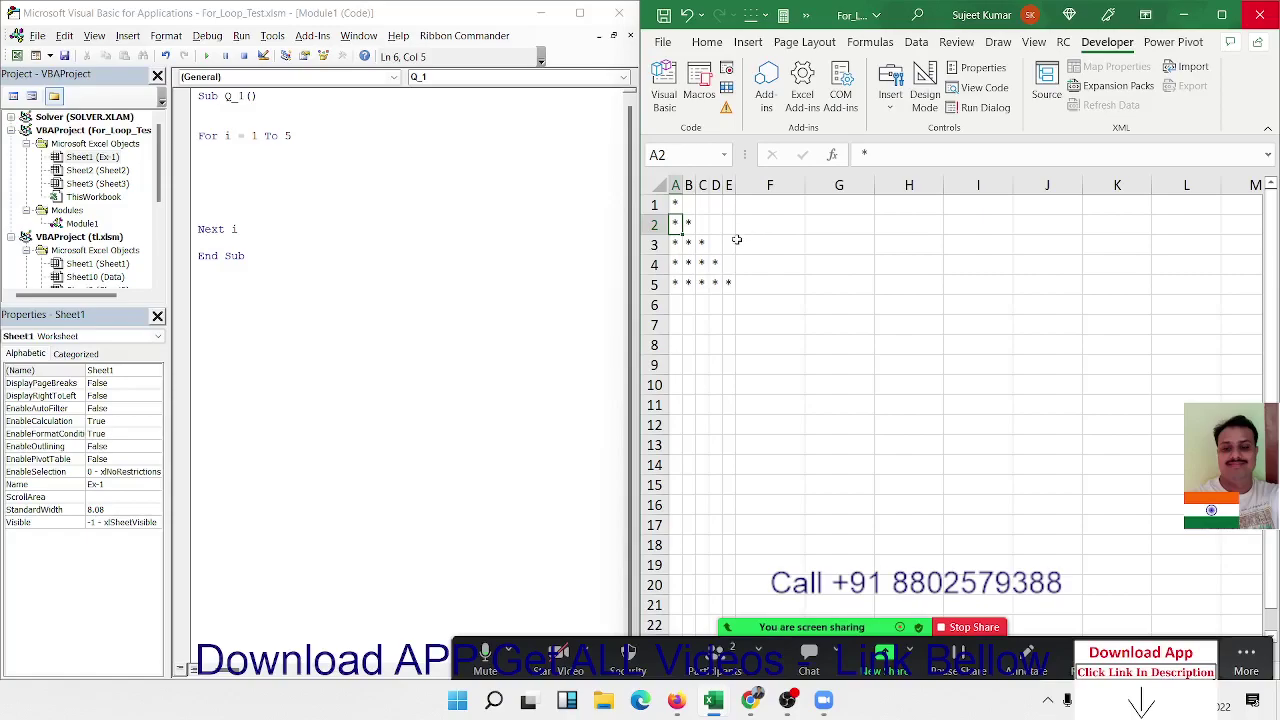
click(225, 159)
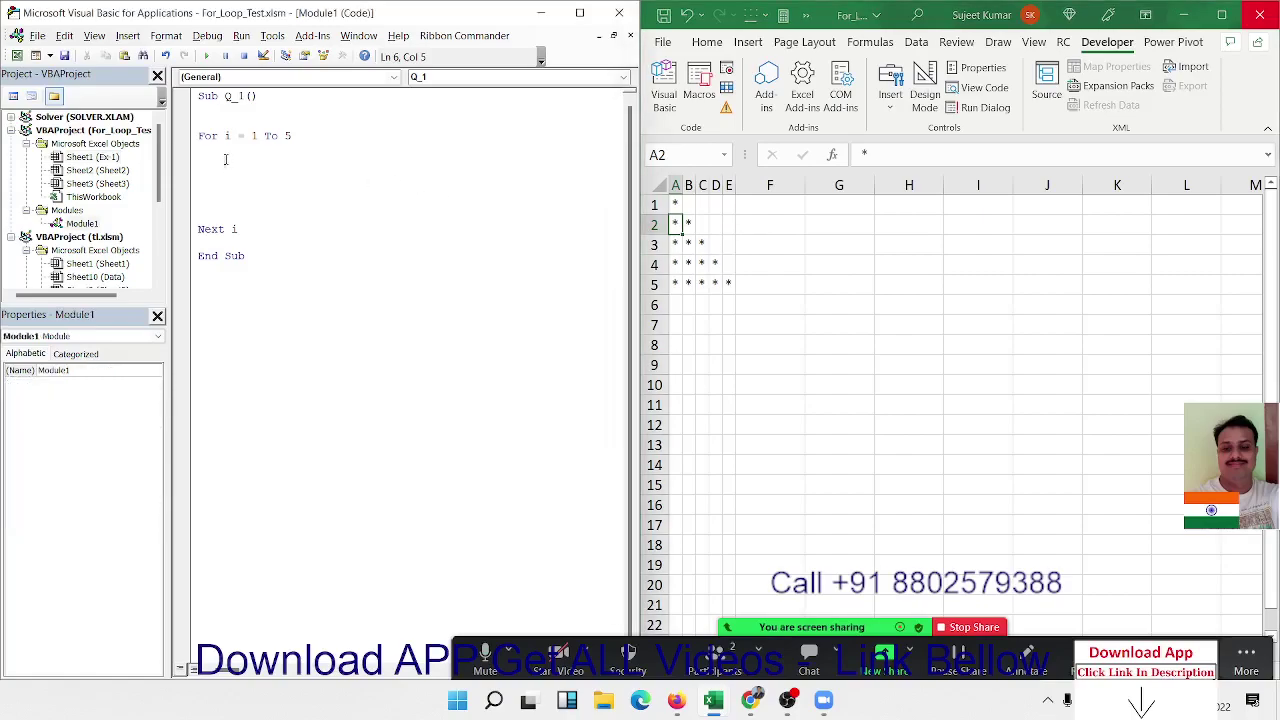
text(for )
text(j= 1 )
text(to i)
click(198, 202)
Close the inner loop with Next j and add cells(i,j).value = "*" inside it.
text(nex)
text(t)
key(Up)
click(266, 200)
text(j)
click(273, 182)
key(Return)
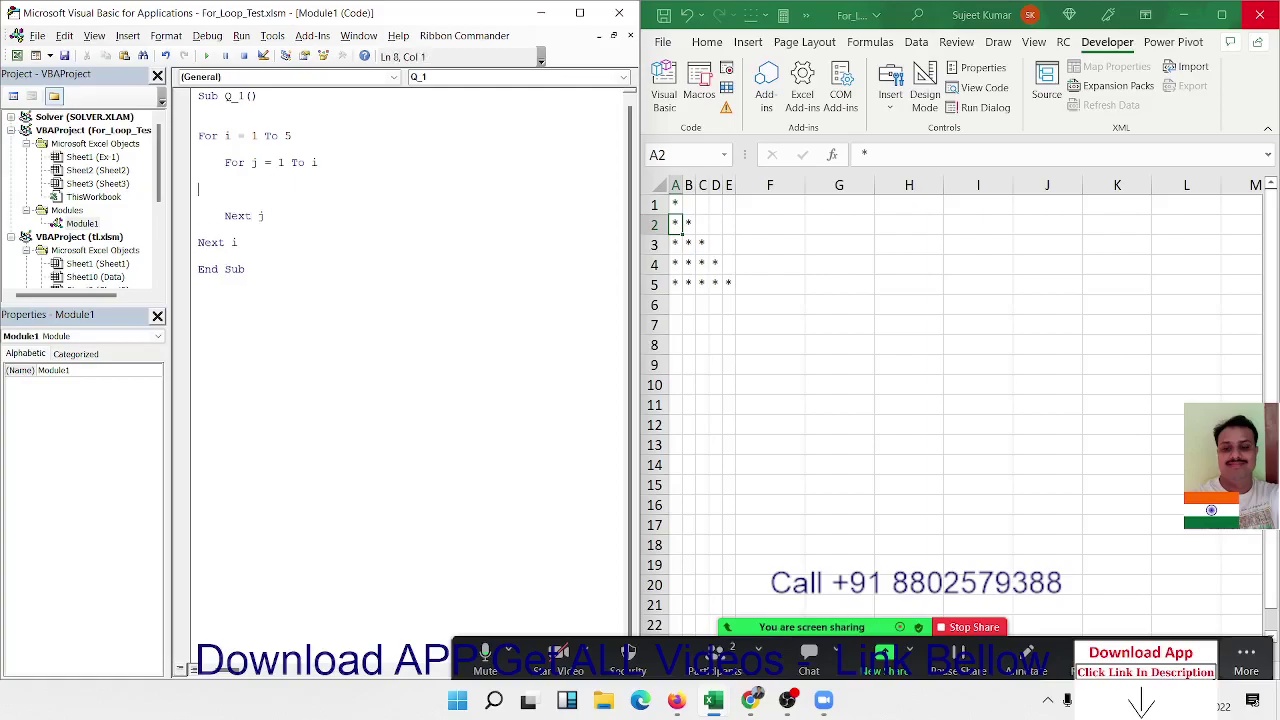
key(Tab)
text(cell)
text(s(i)
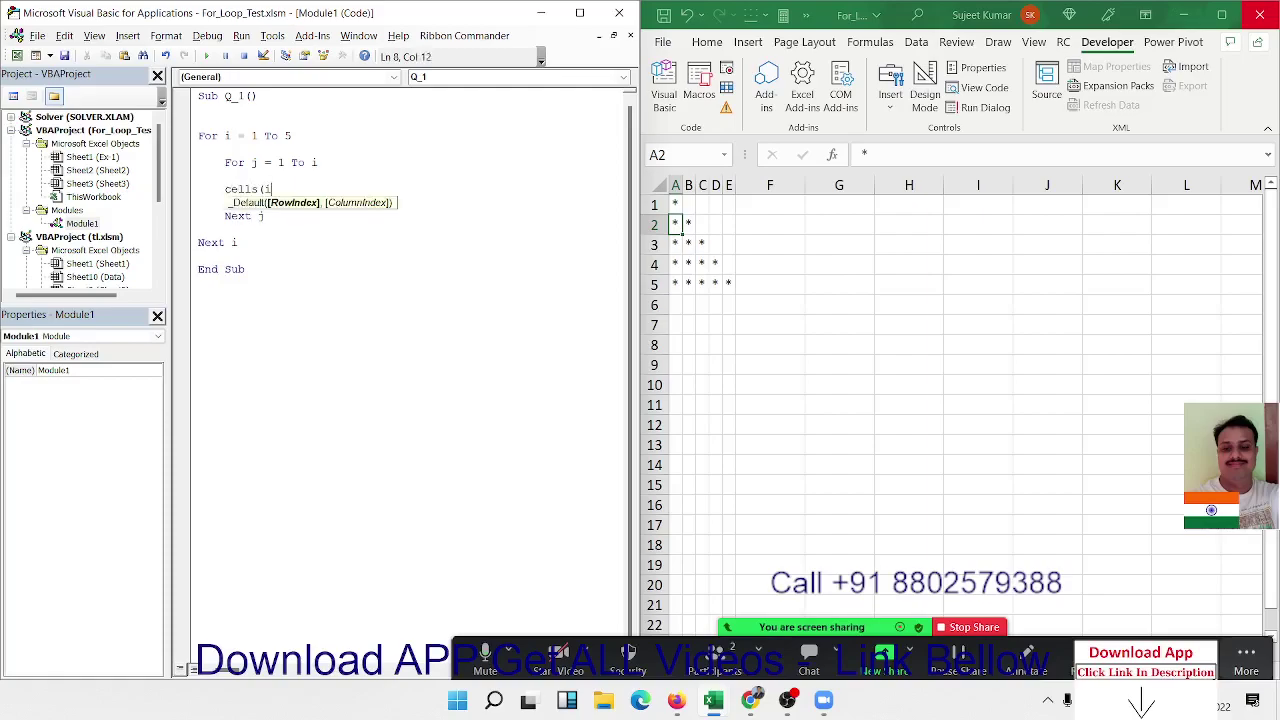
text(,)
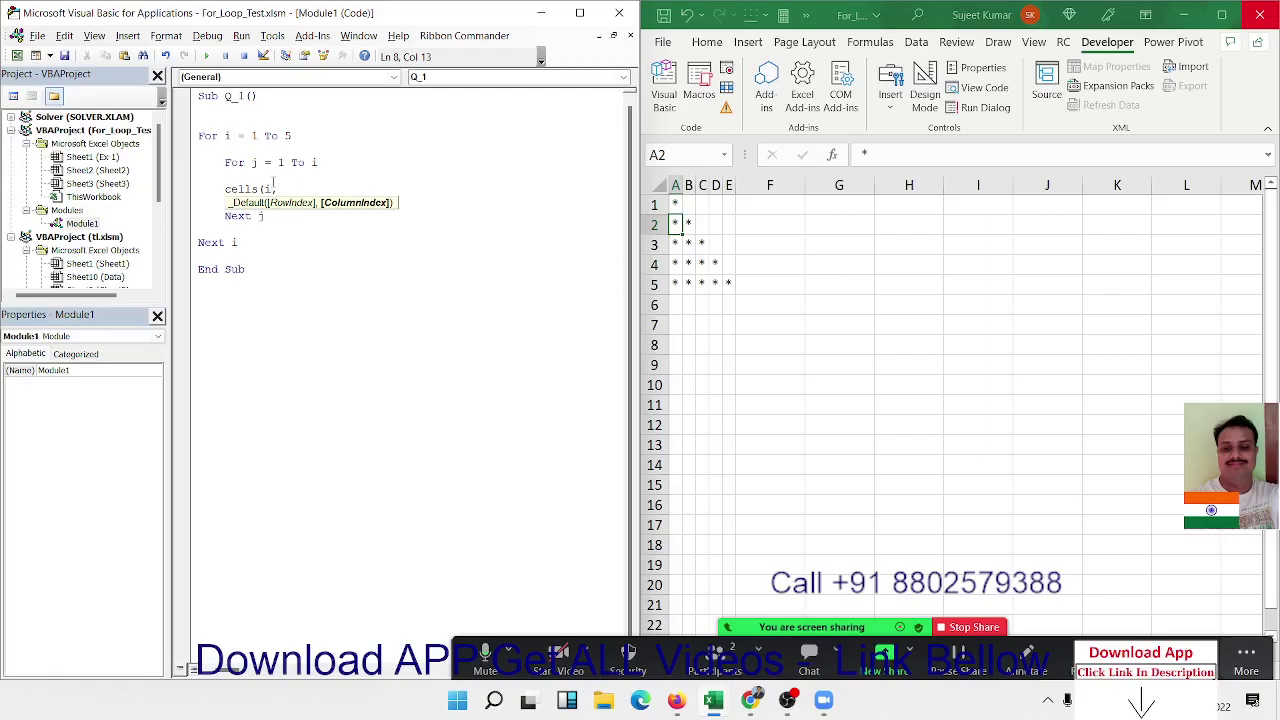
text(j))
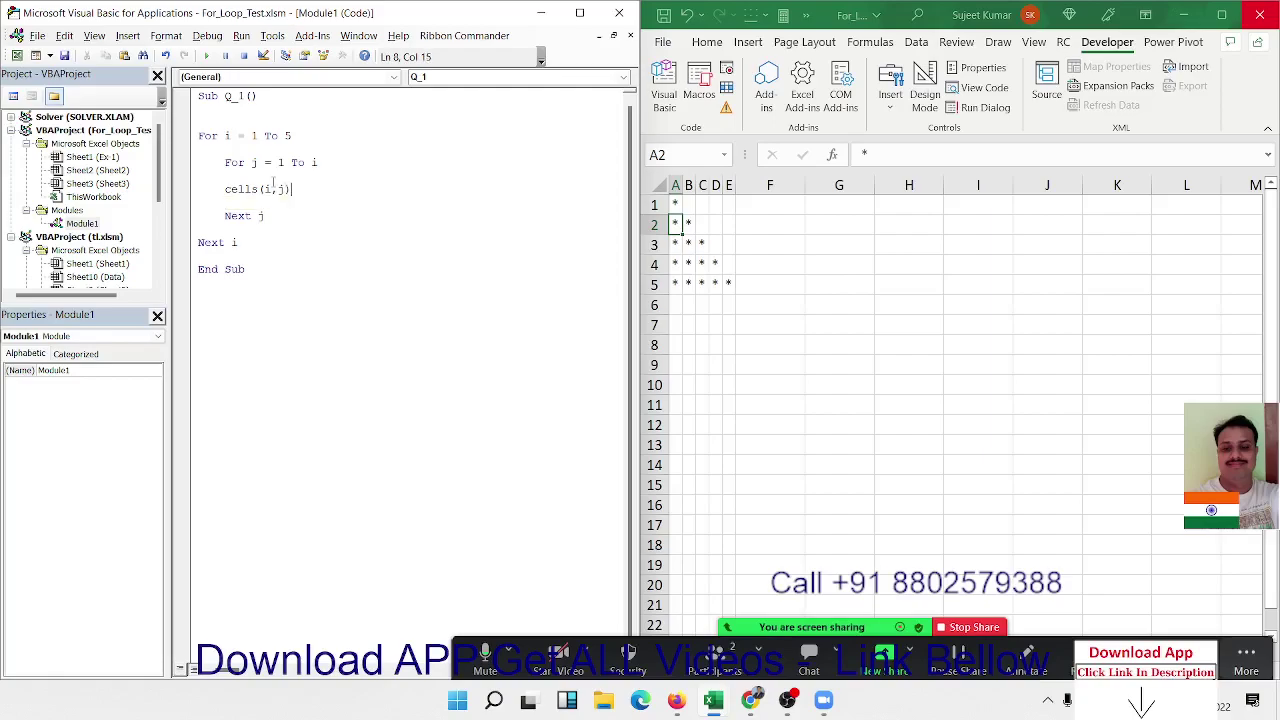
text(.va)
text(lue = )
text("*)
text(")
Finish the Cells line and delete the old asterisks from A1:E5.
click(283, 268)
click(349, 283)
drag(680, 200, 733, 286)
key(Delete)
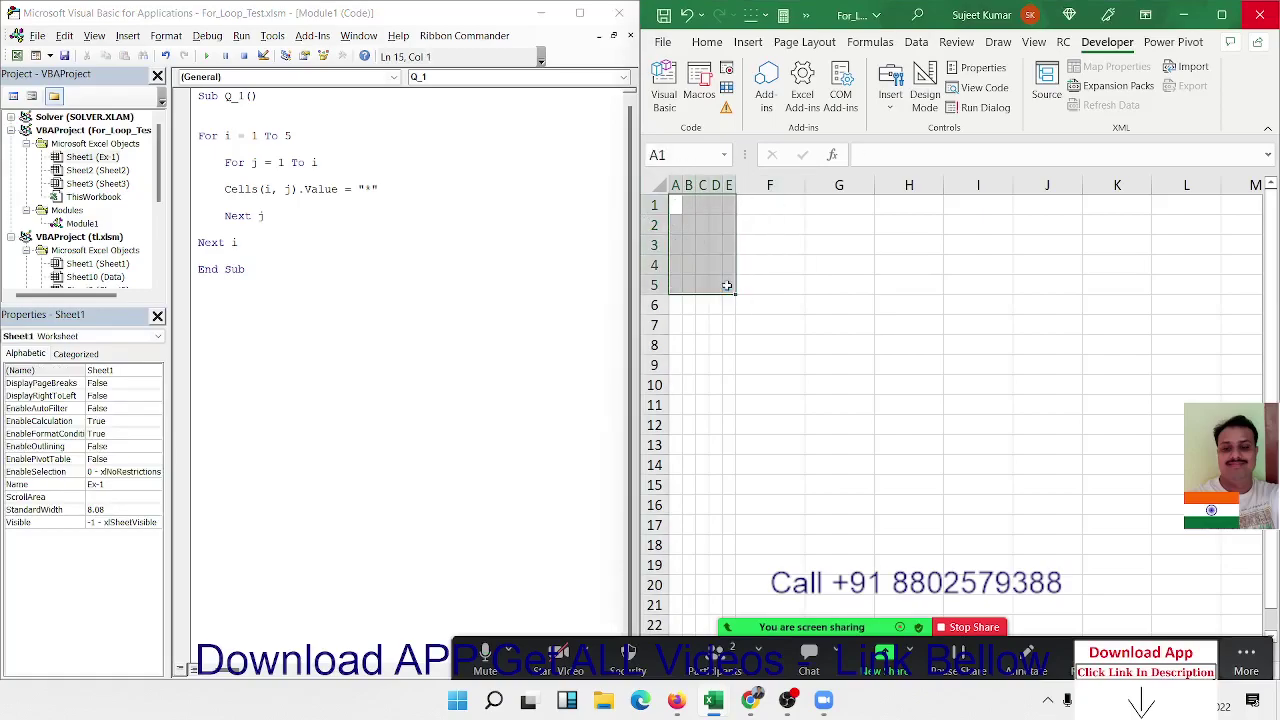
Start stepping through Q_1 with F8 up to the outer loop line.
click(285, 150)
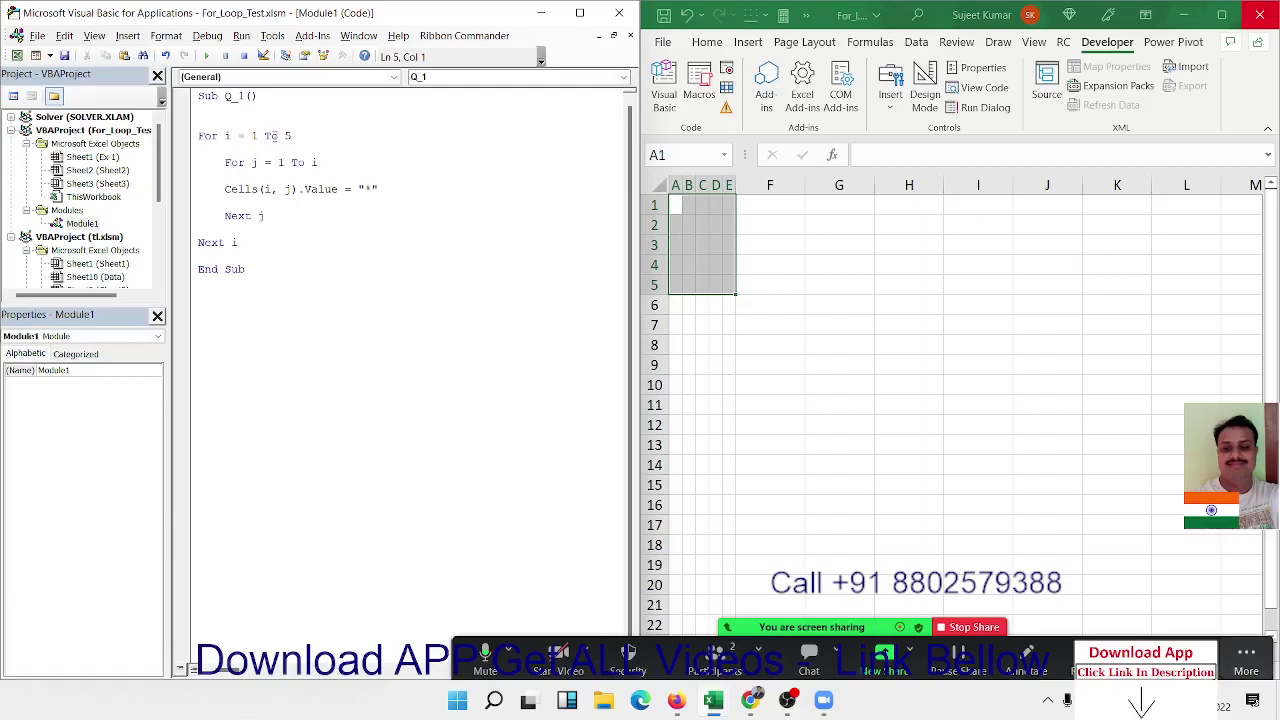
key(F8)
key(F8)
key(F8)
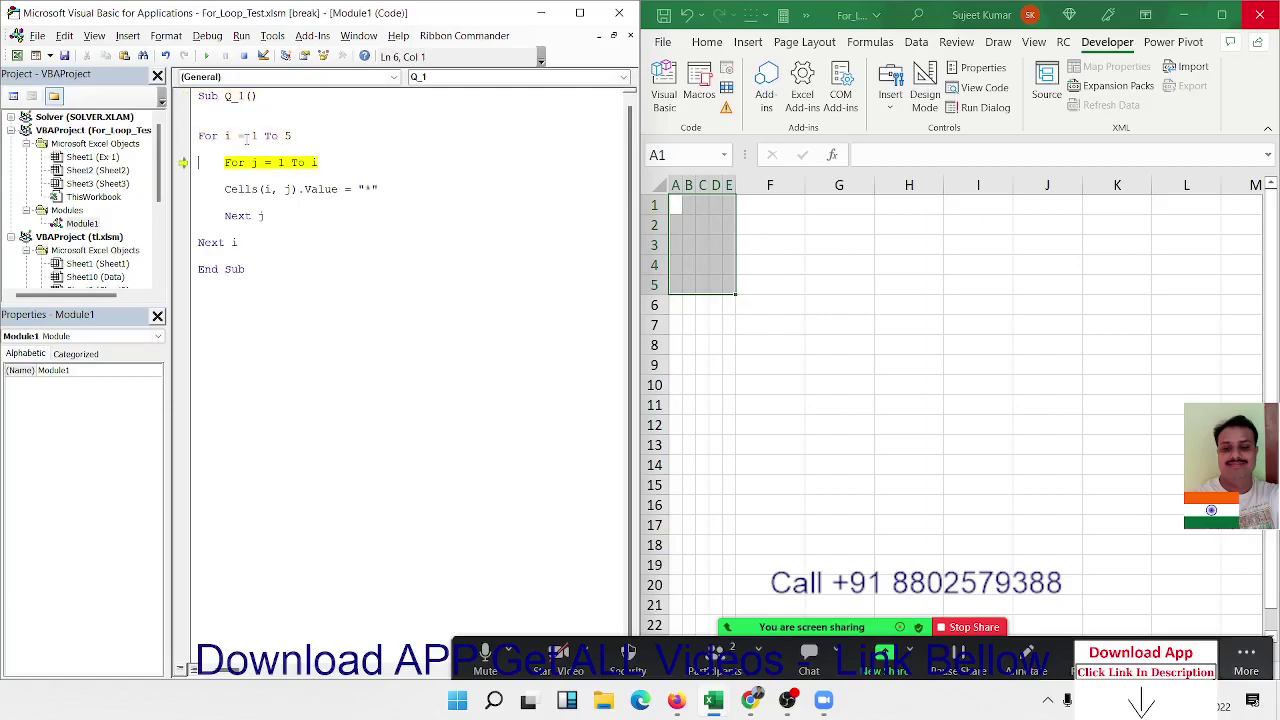
Step the Cells line once and confirm the first asterisk appears in A1.
mouse_move(226, 137)
key(F8)
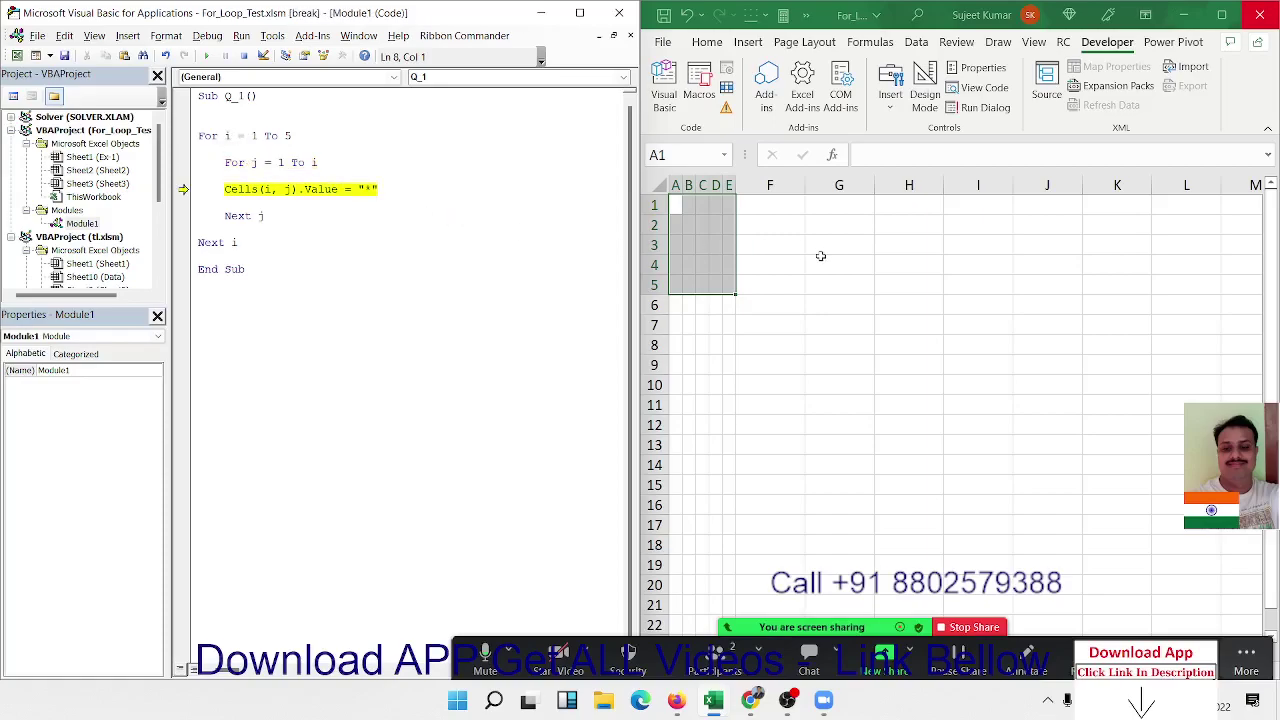
key(F8)
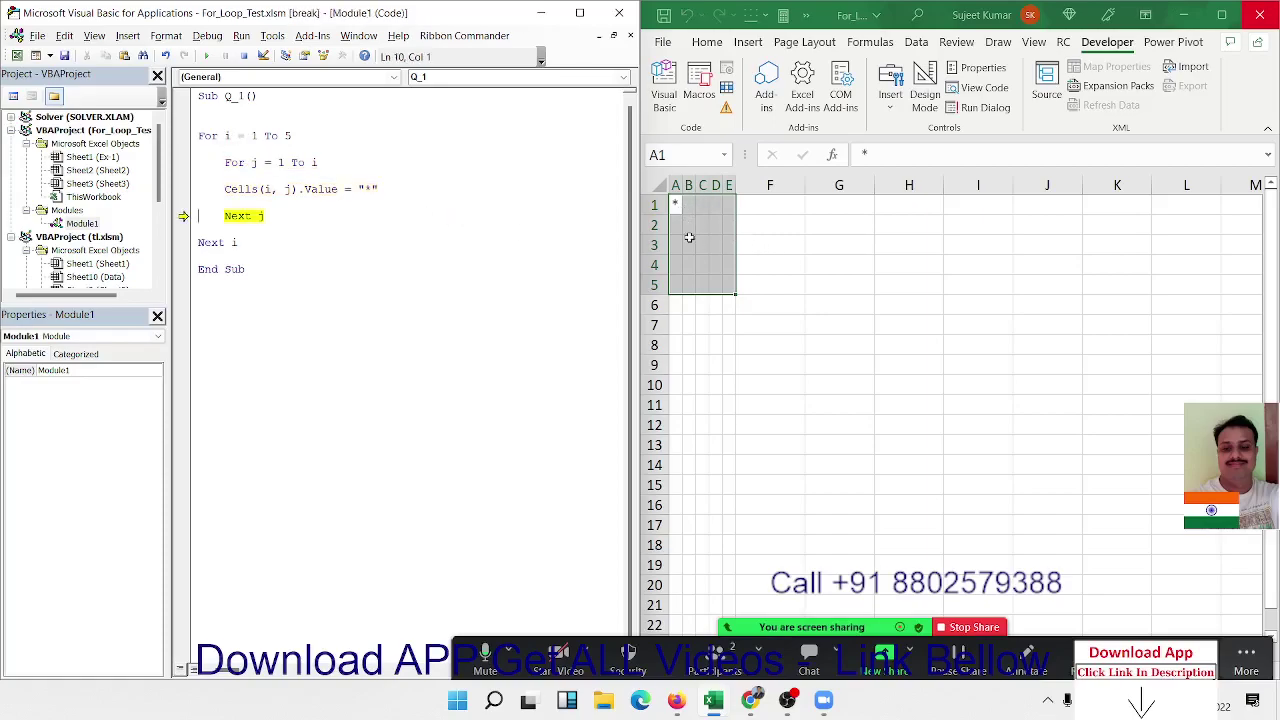
click(689, 242)
click(676, 205)
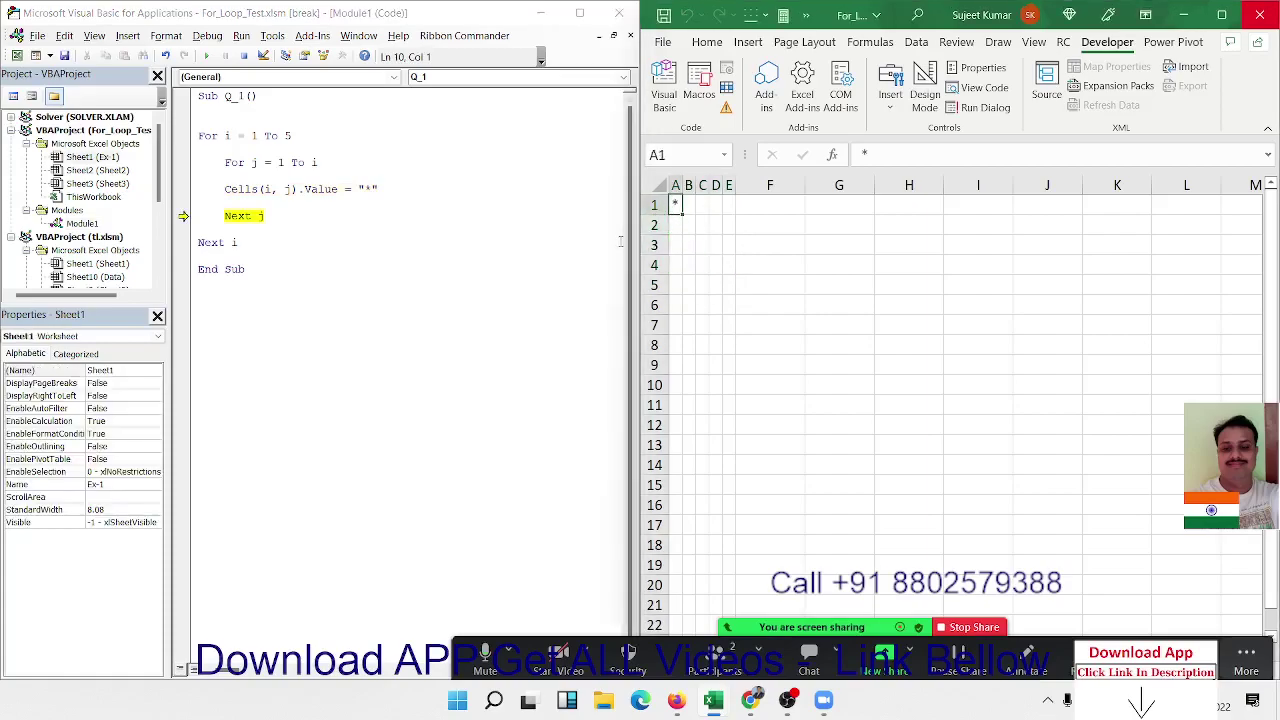
Step through the second outer iteration, writing asterisks into A2 and B2.
click(285, 213)
key(F8)
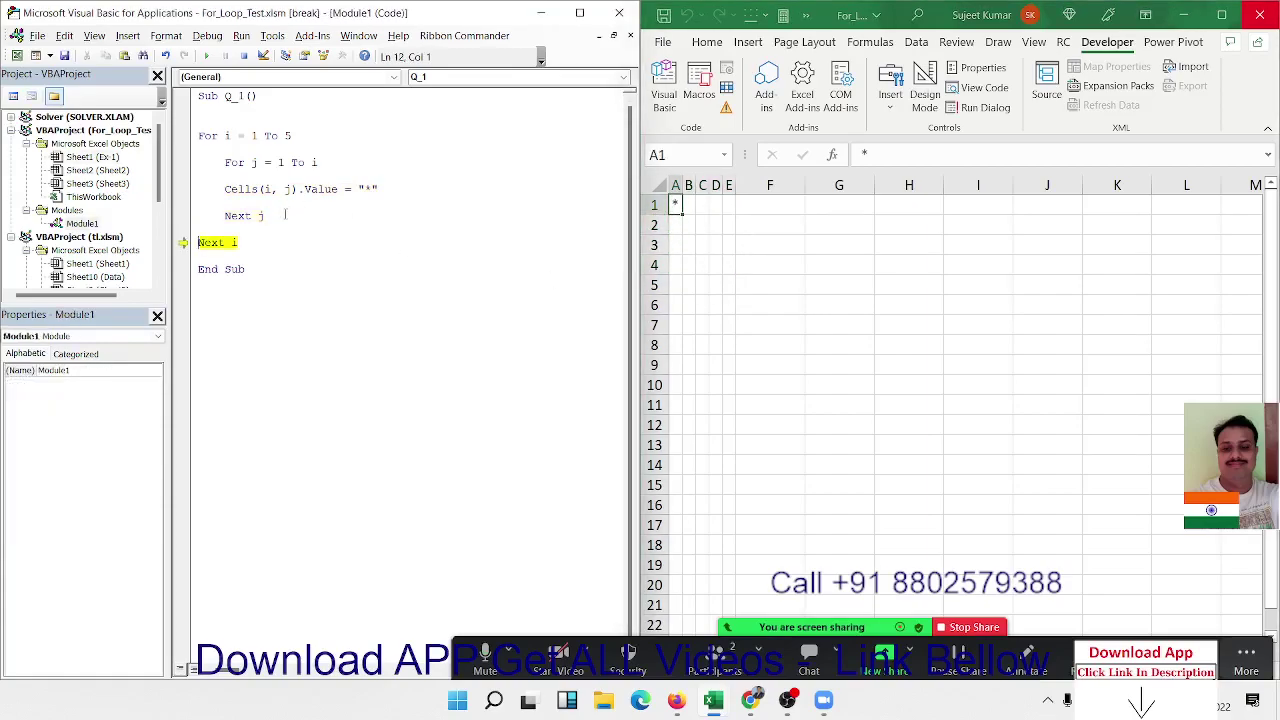
key(F8)
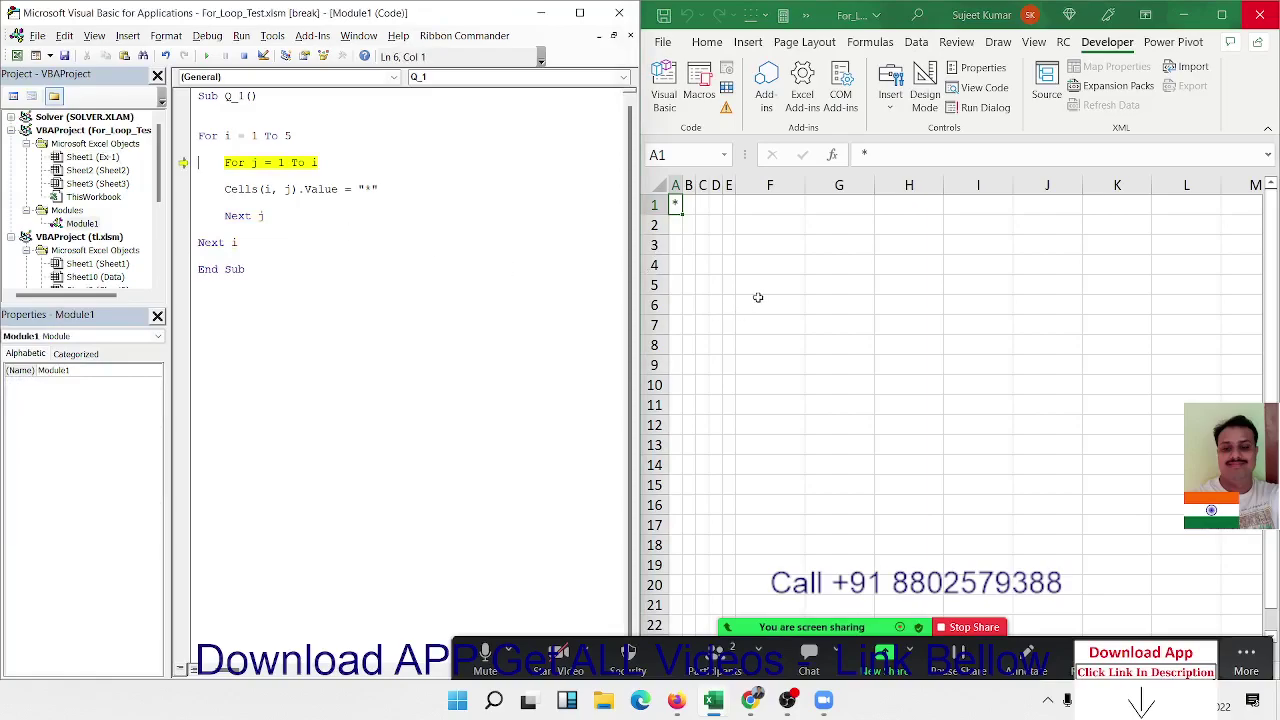
ctrl+scroll(759, 303, up, 8)
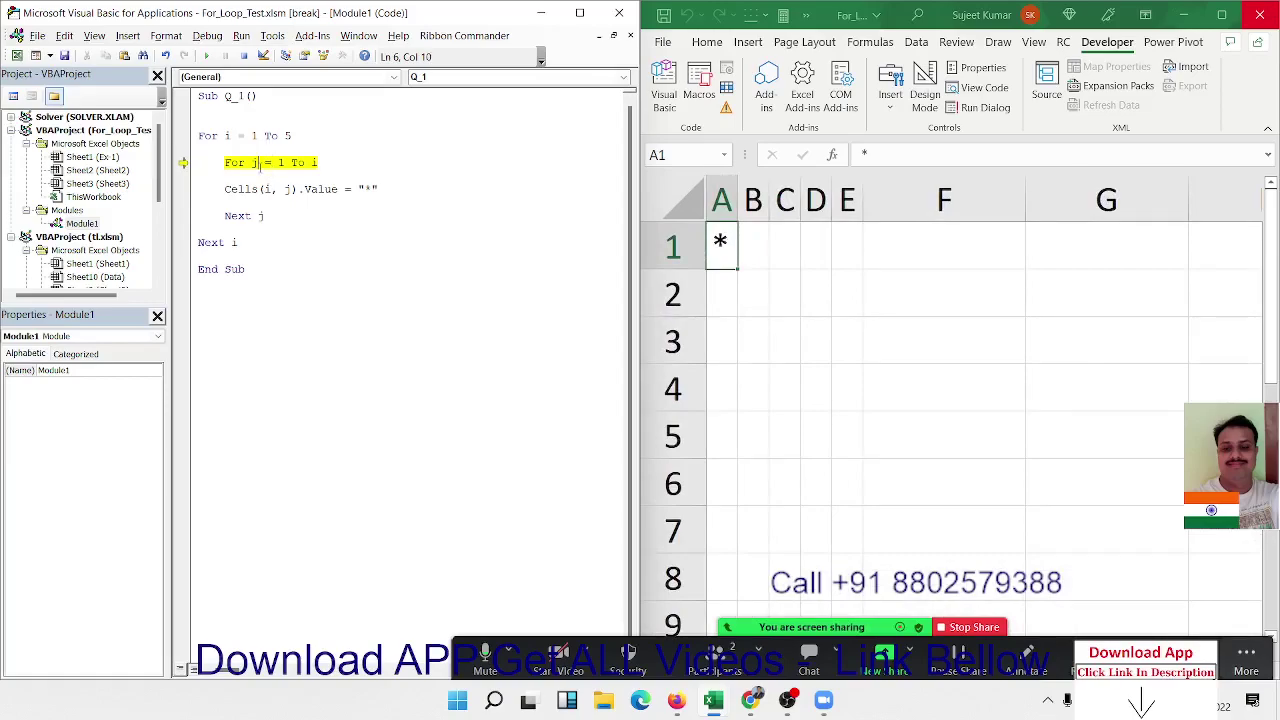
key(F8)
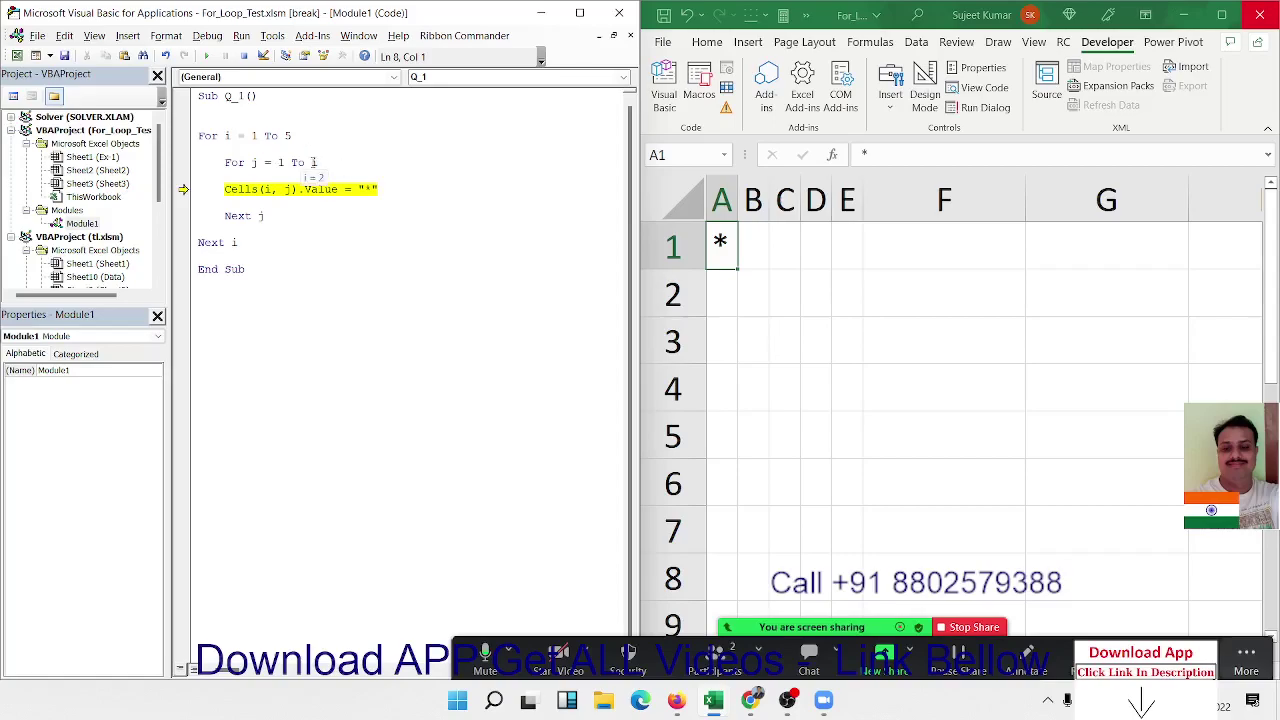
key(F8)
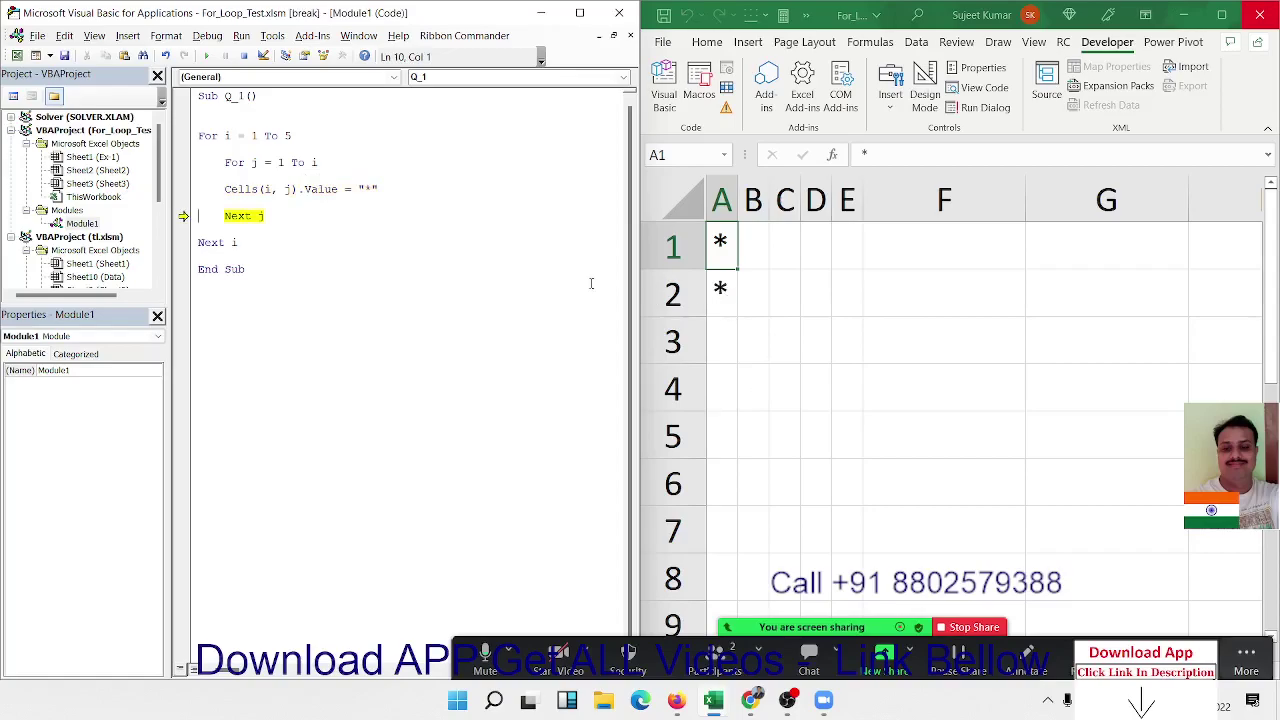
key(F8)
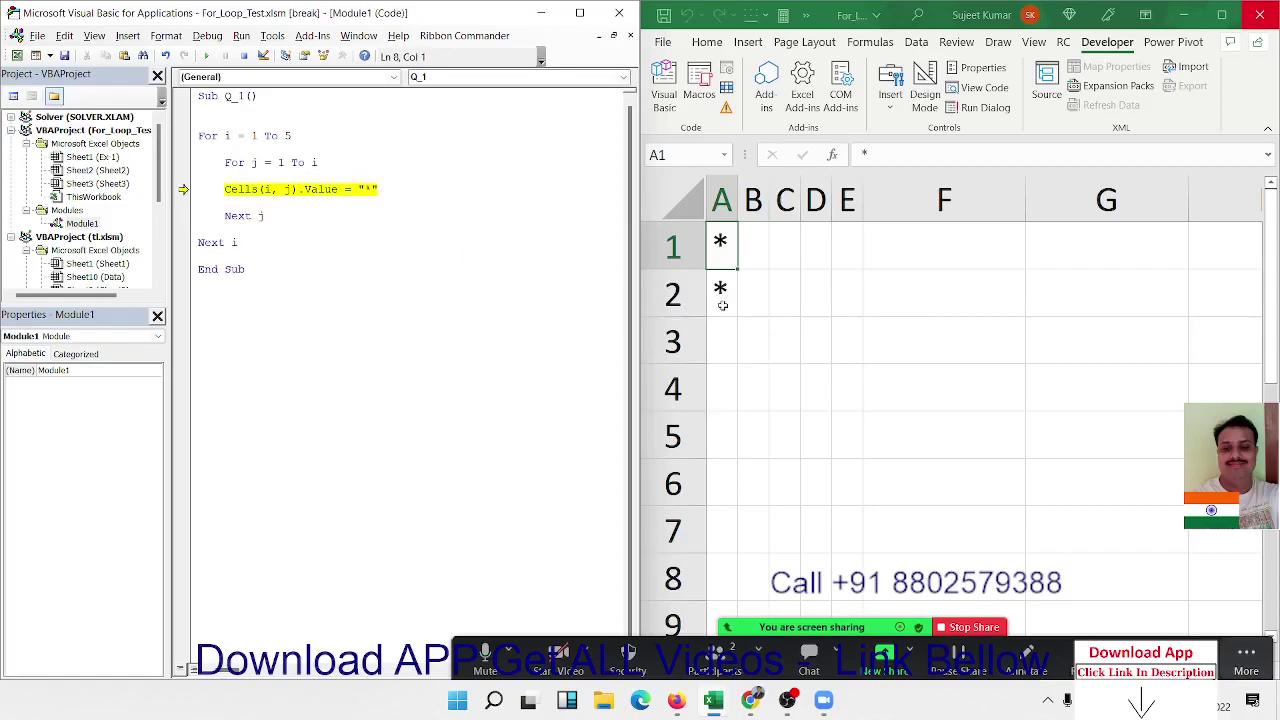
key(F8)
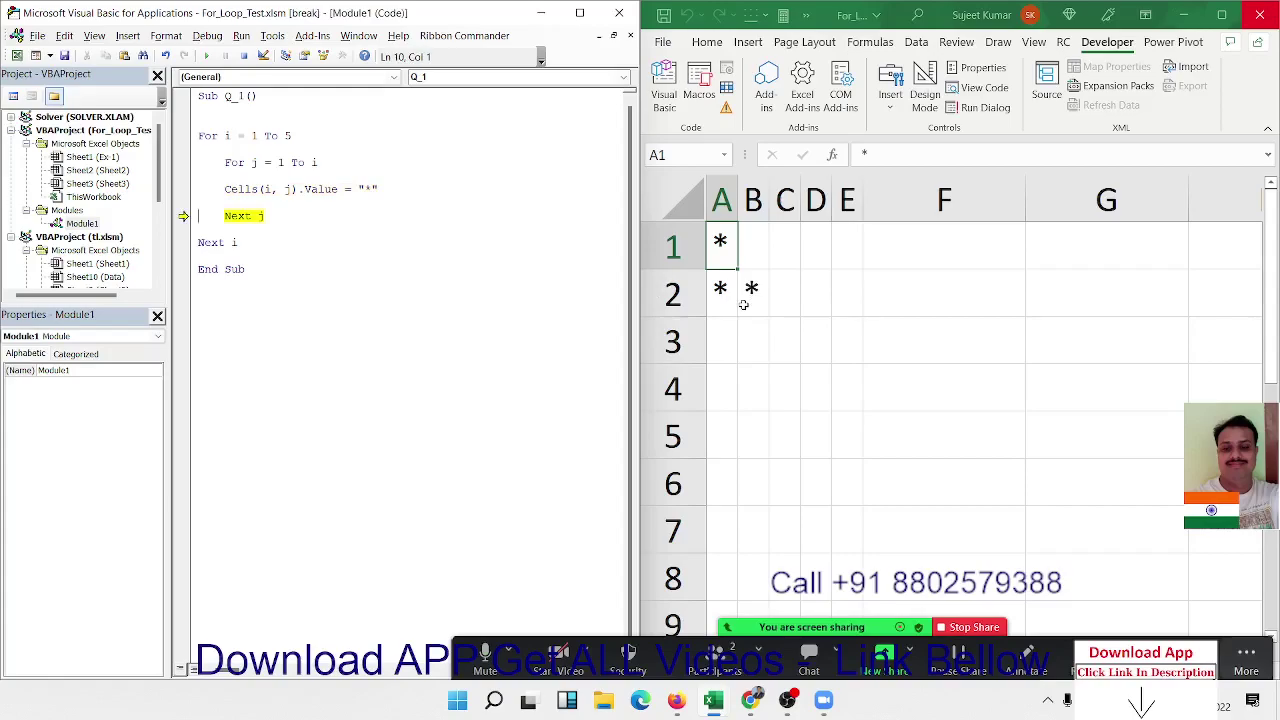
key(F8)
key(F8)
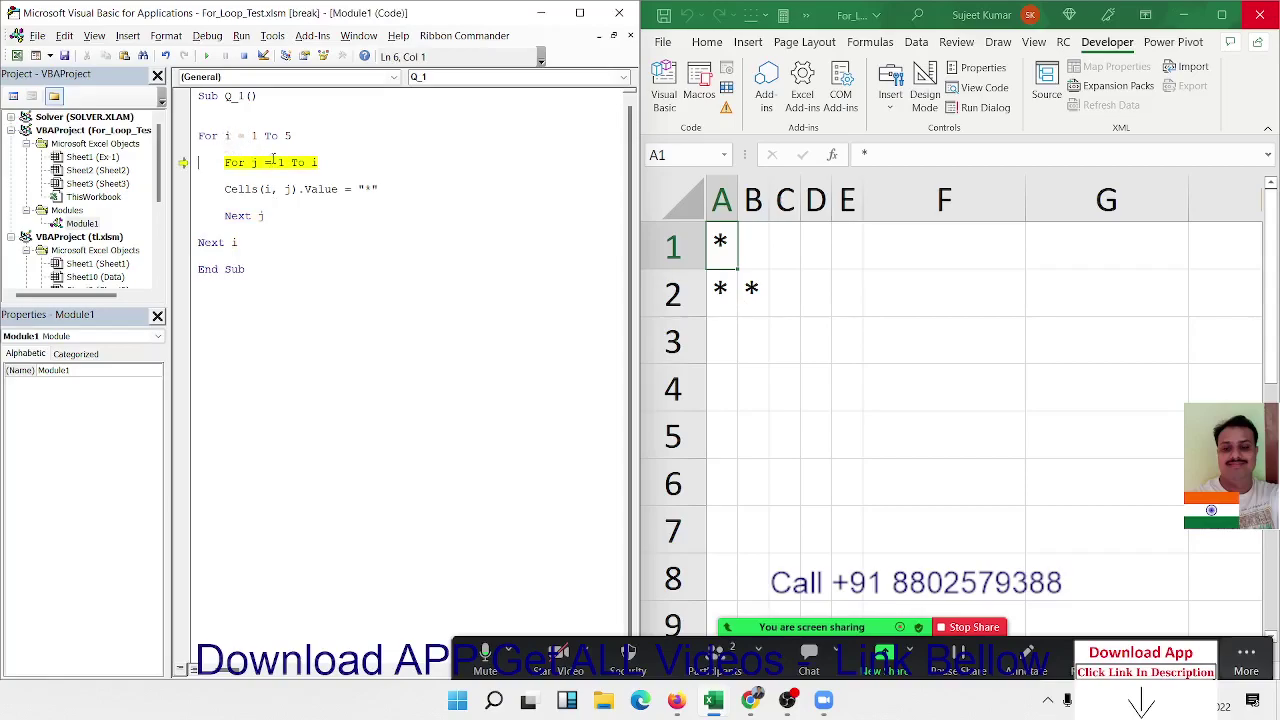
Step through row 3, writing asterisks into A3, B3 and C3.
key(F8)
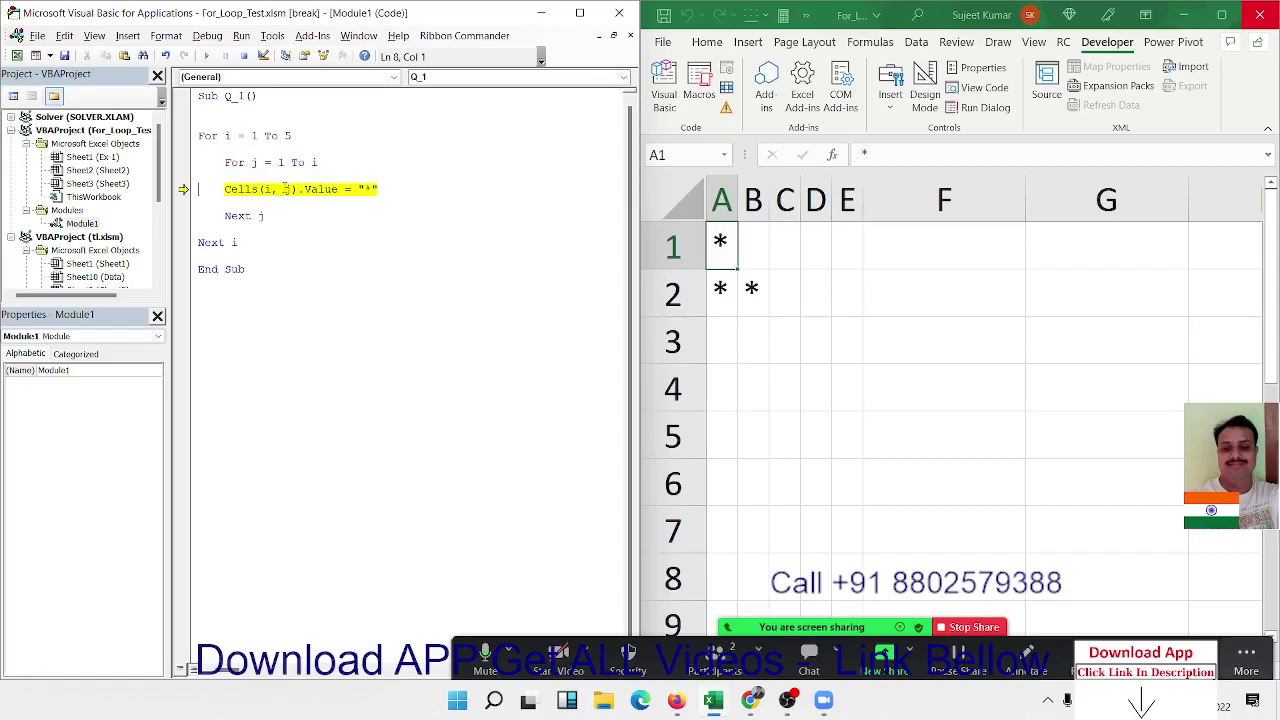
key(F8)
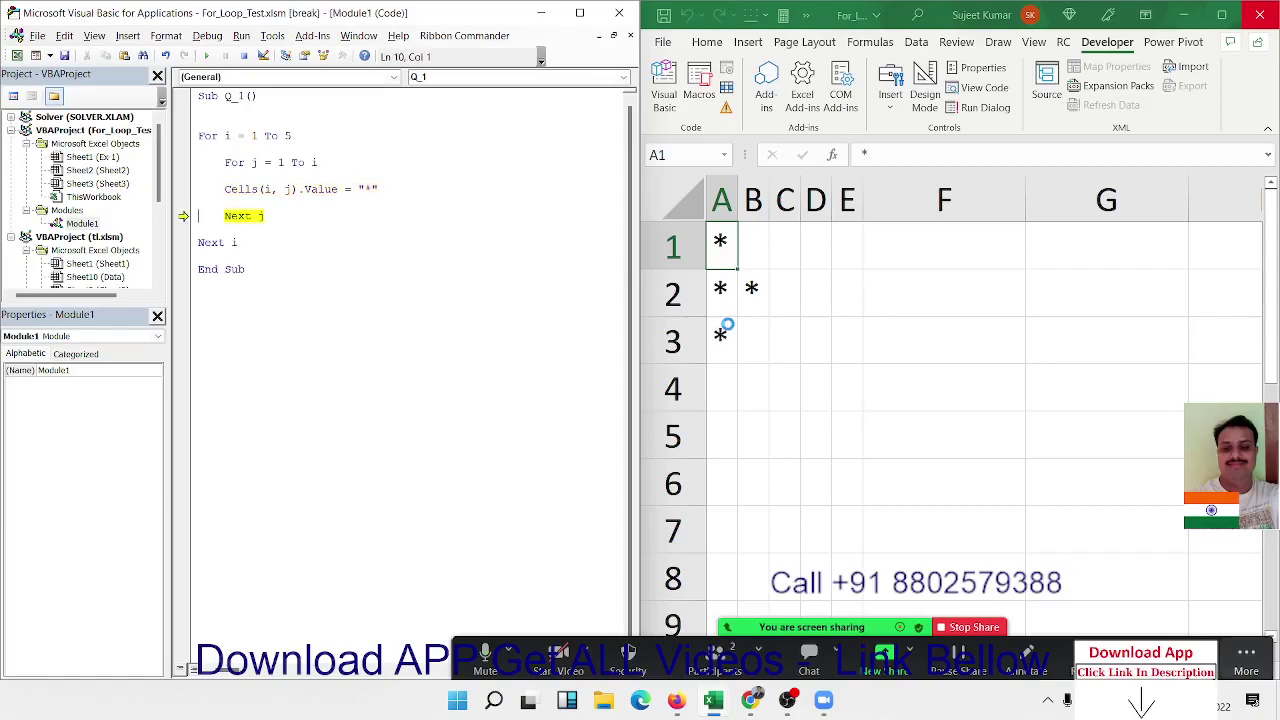
key(F8)
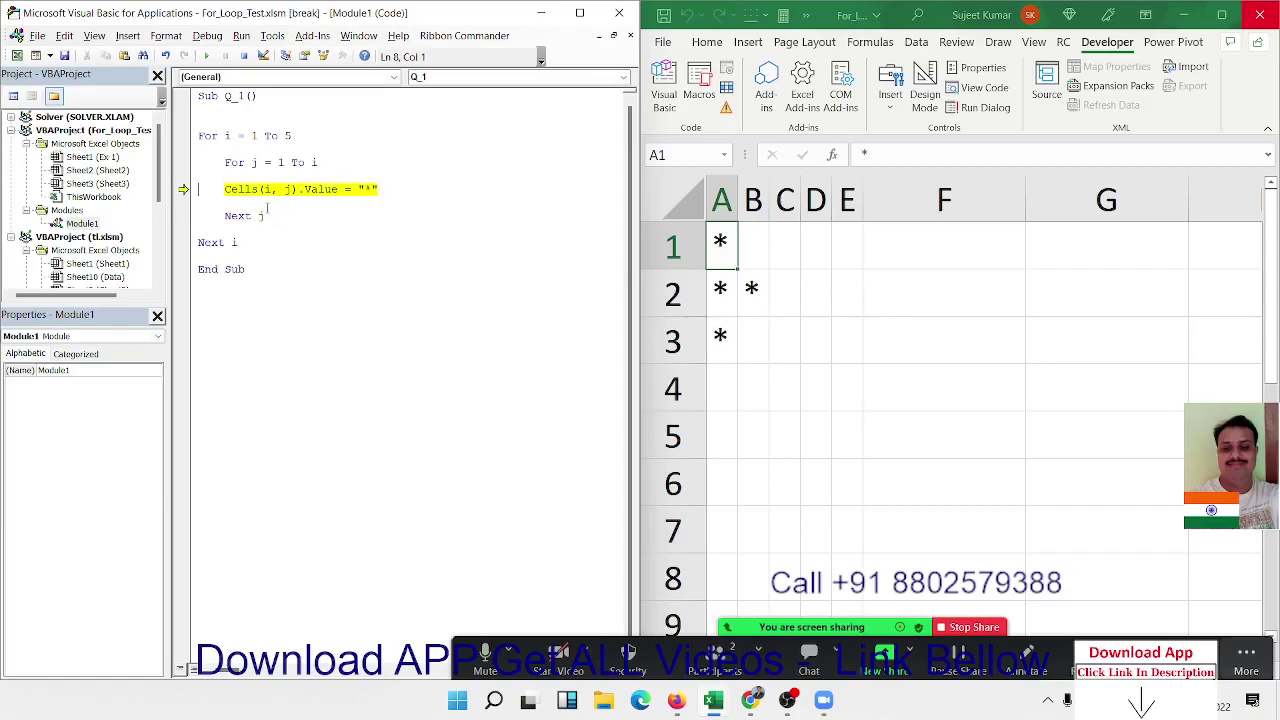
mouse_move(270, 196)
key(F8)
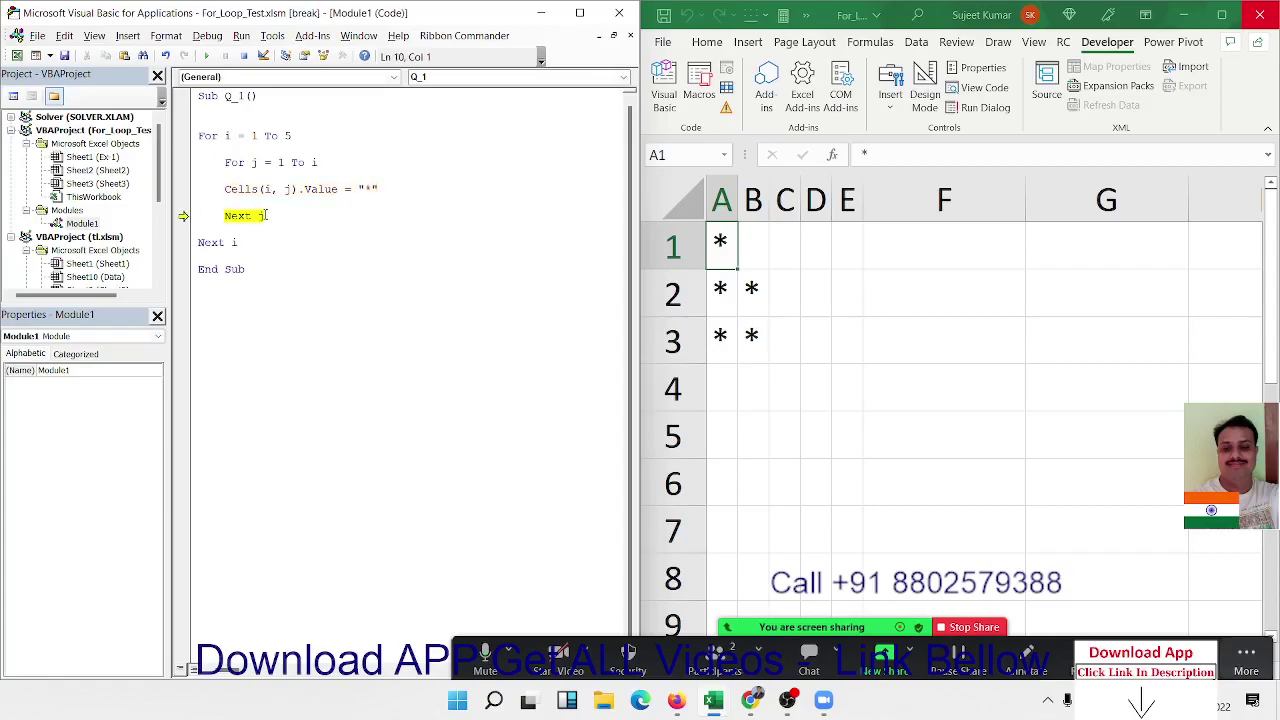
key(F8)
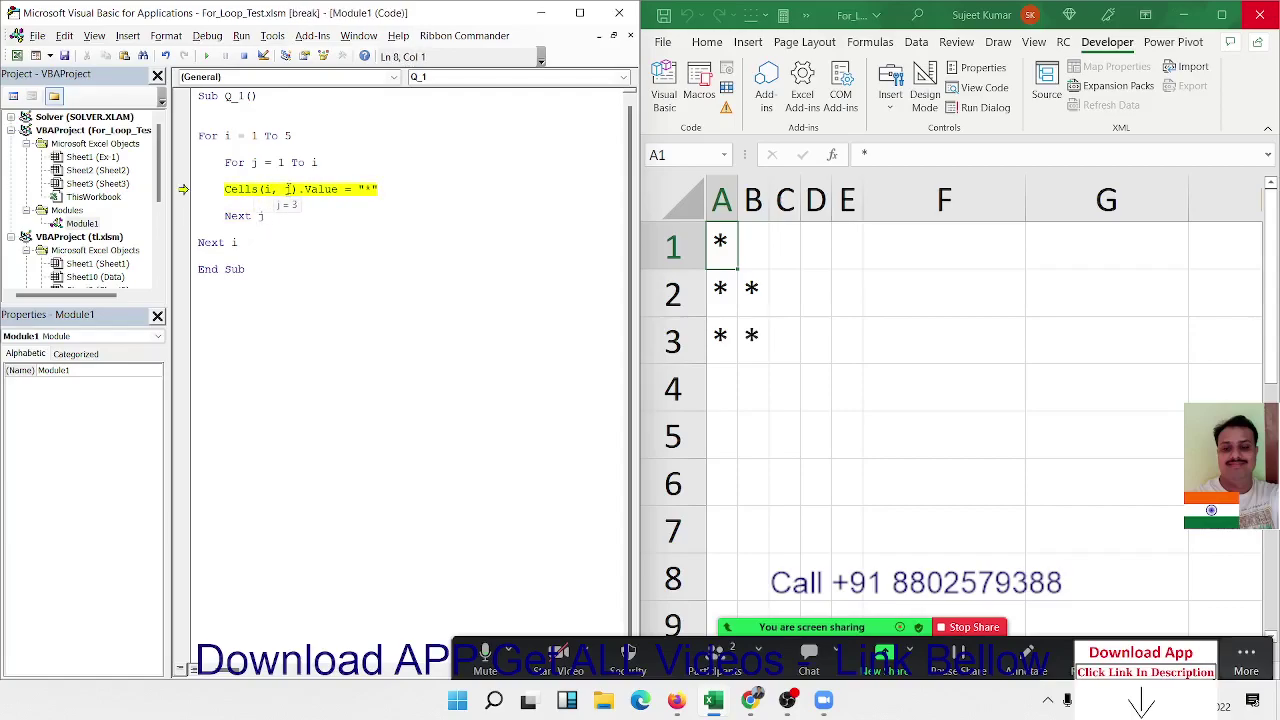
key(F8)
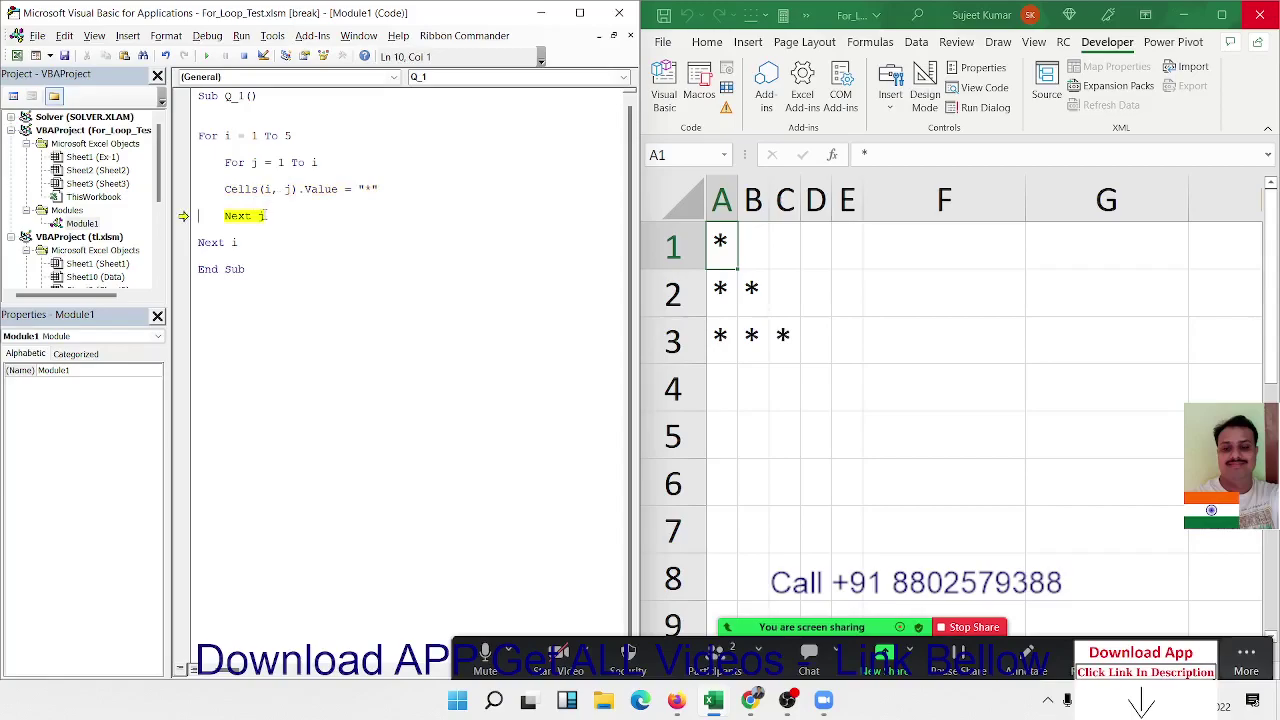
mouse_move(313, 163)
Keep stepping to fill row 4 (A4:D4) and row 5 (A5:E5).
key(F8)
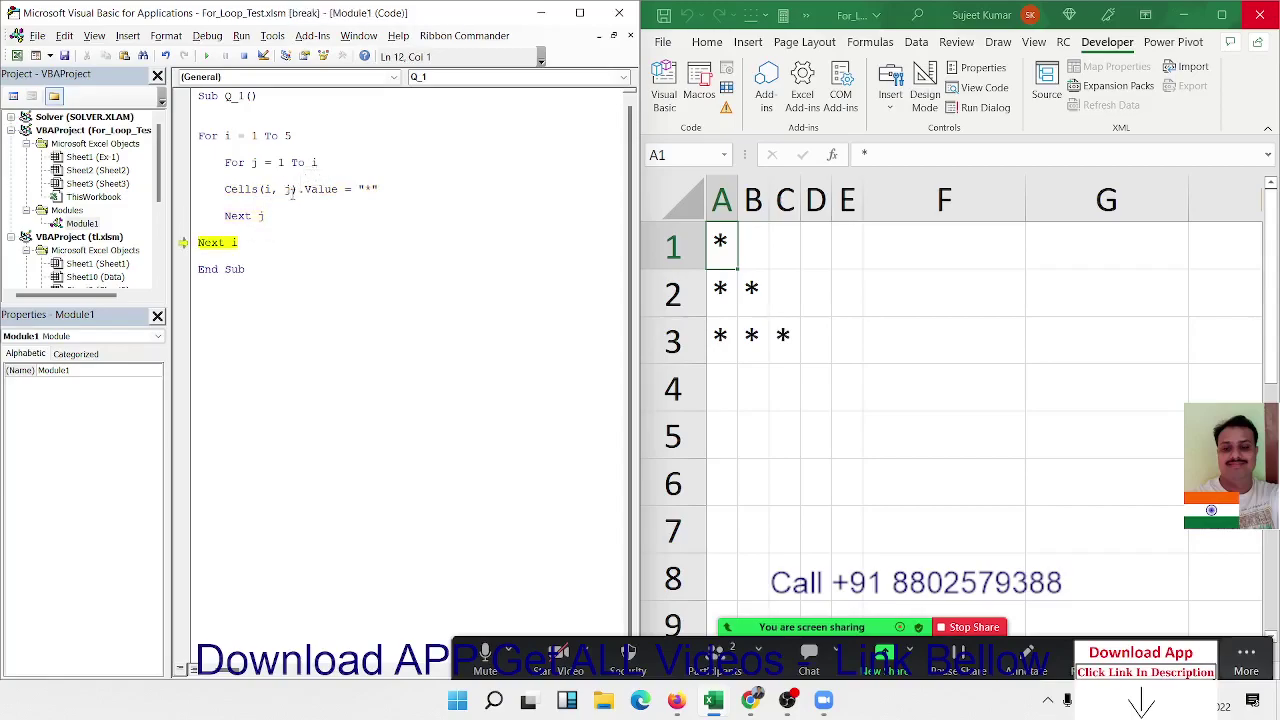
key(F8)
key(F8)
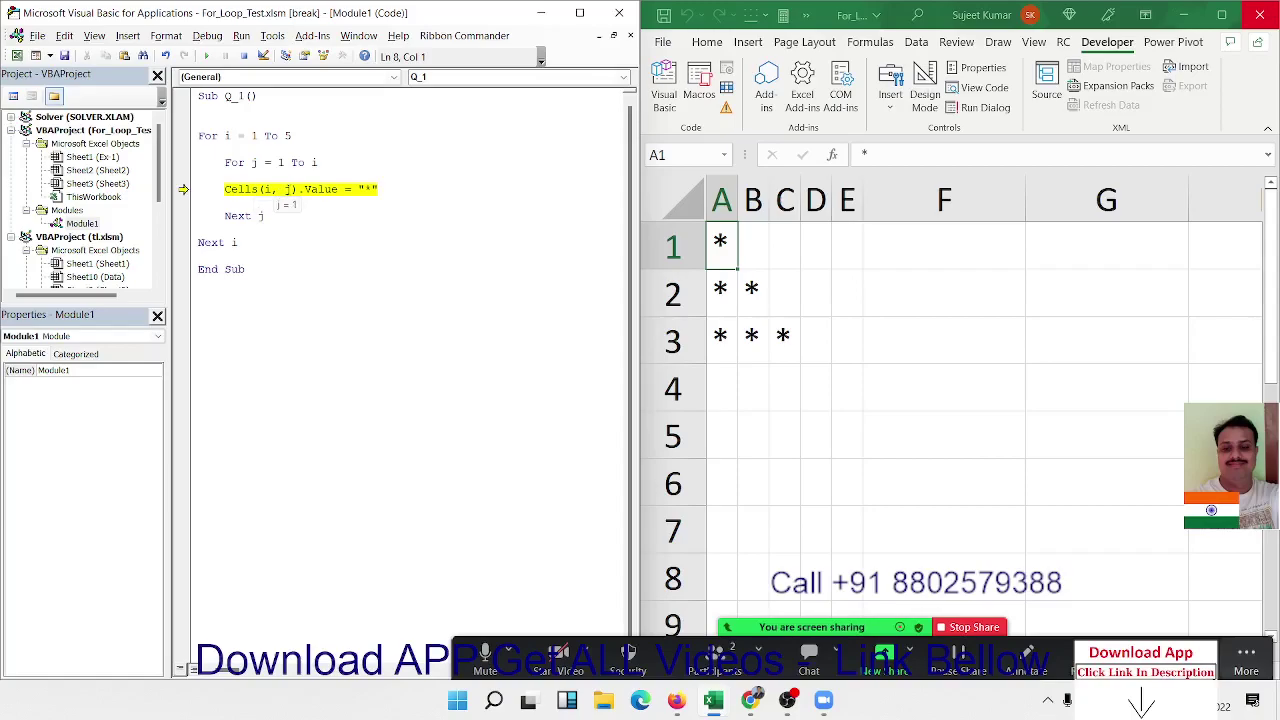
key(F8)
key(F8)
key(F8)
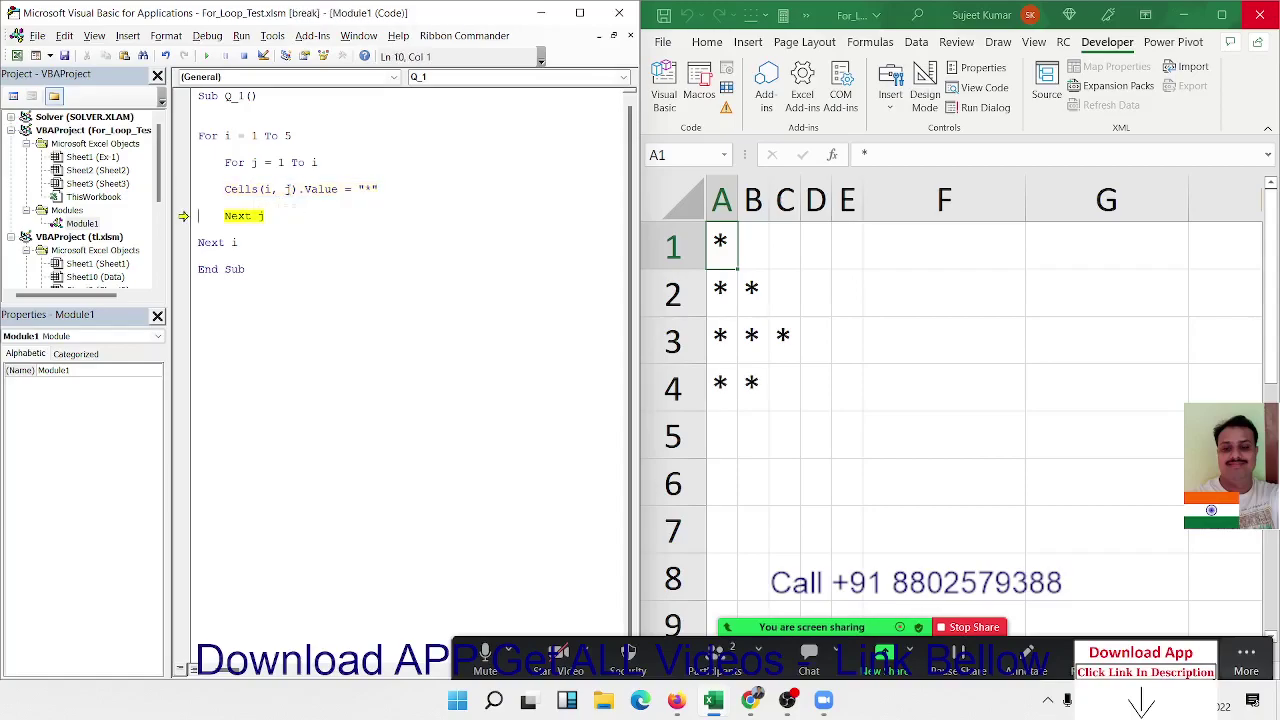
key(F8)
key(F8)
key(F8)
key(F8)
key(F8)
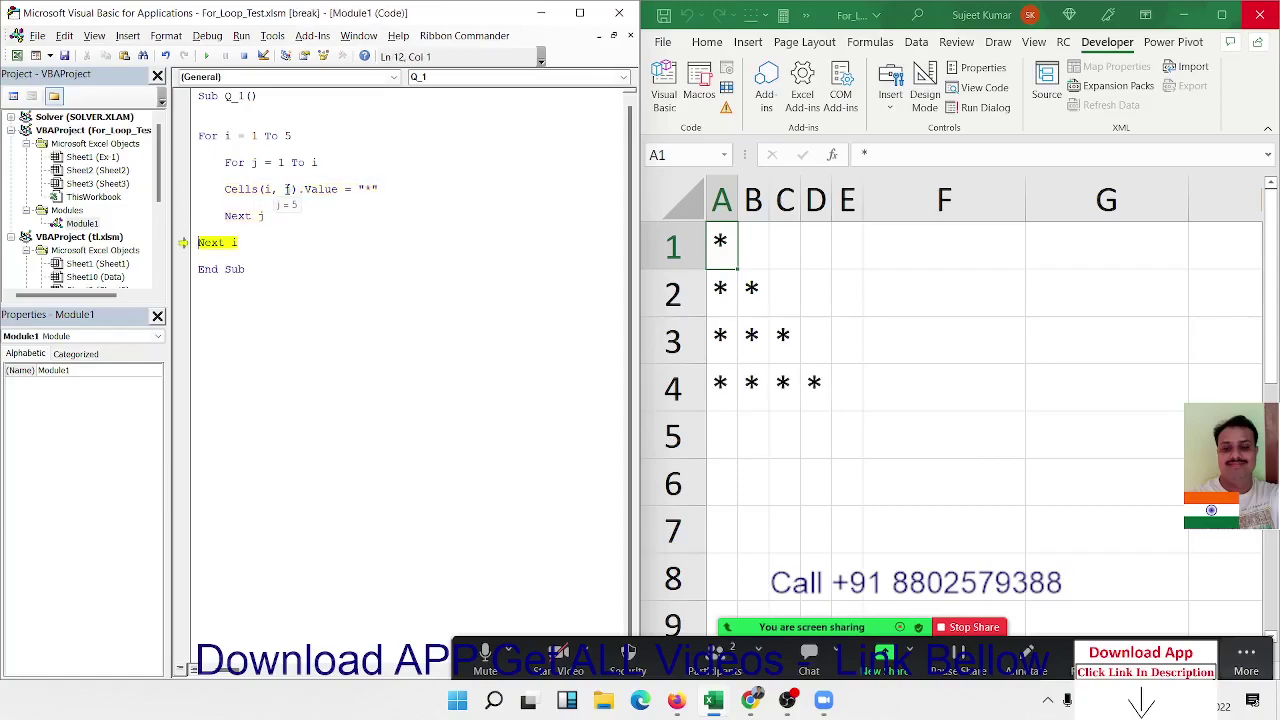
key(F8)
key(F8)
key(F8)
key(F8)
key(F8)
key(F8)
key(F8)
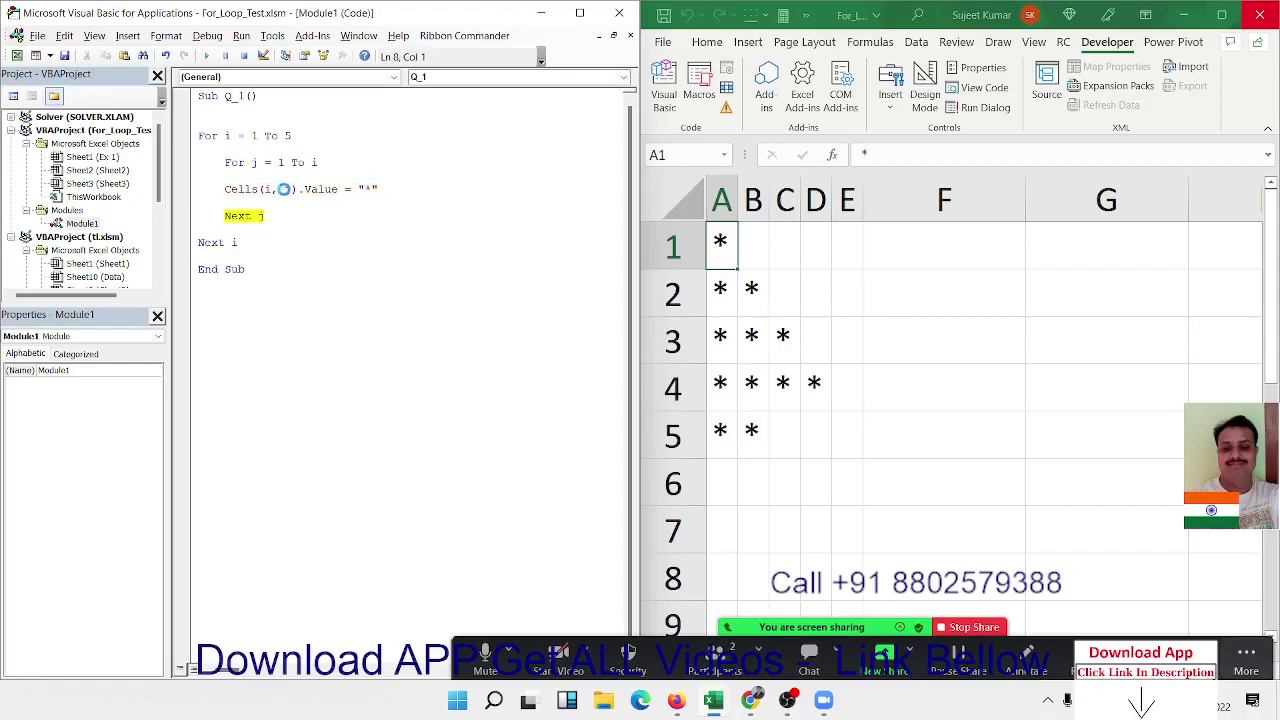
key(F8)
key(F8)
key(F8)
key(F8)
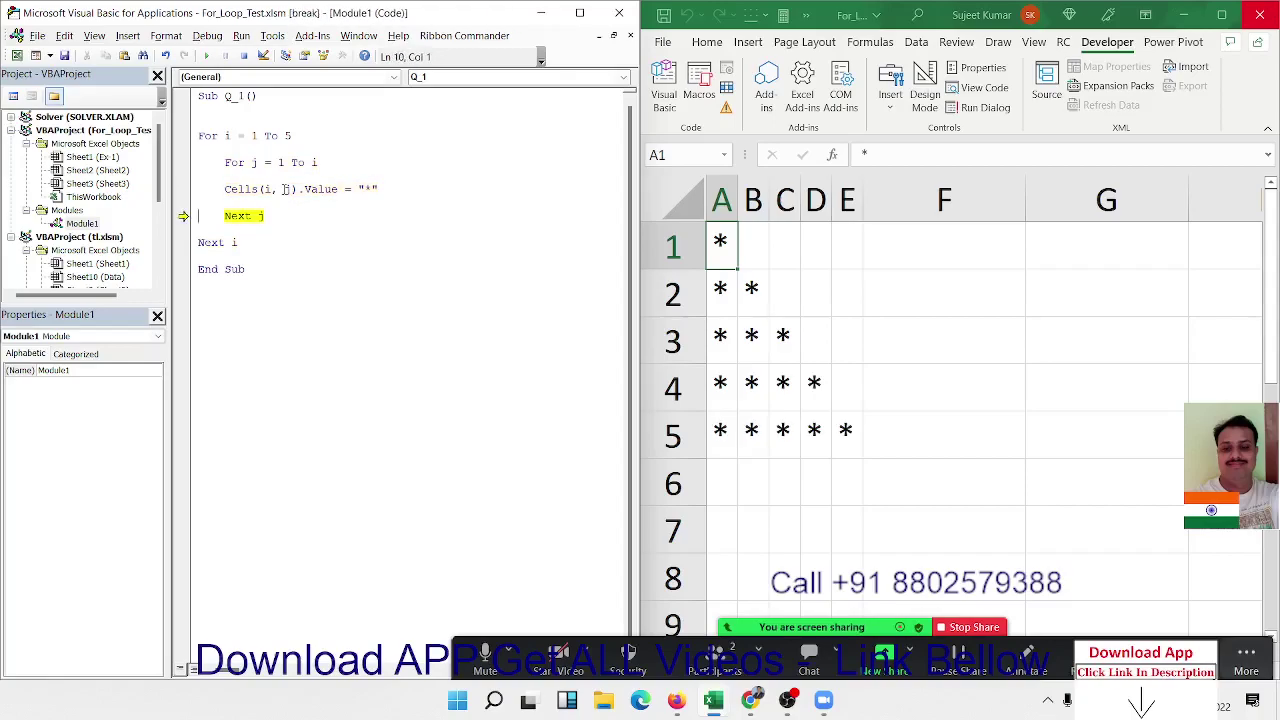
key(F8)
key(F8)
key(F8)
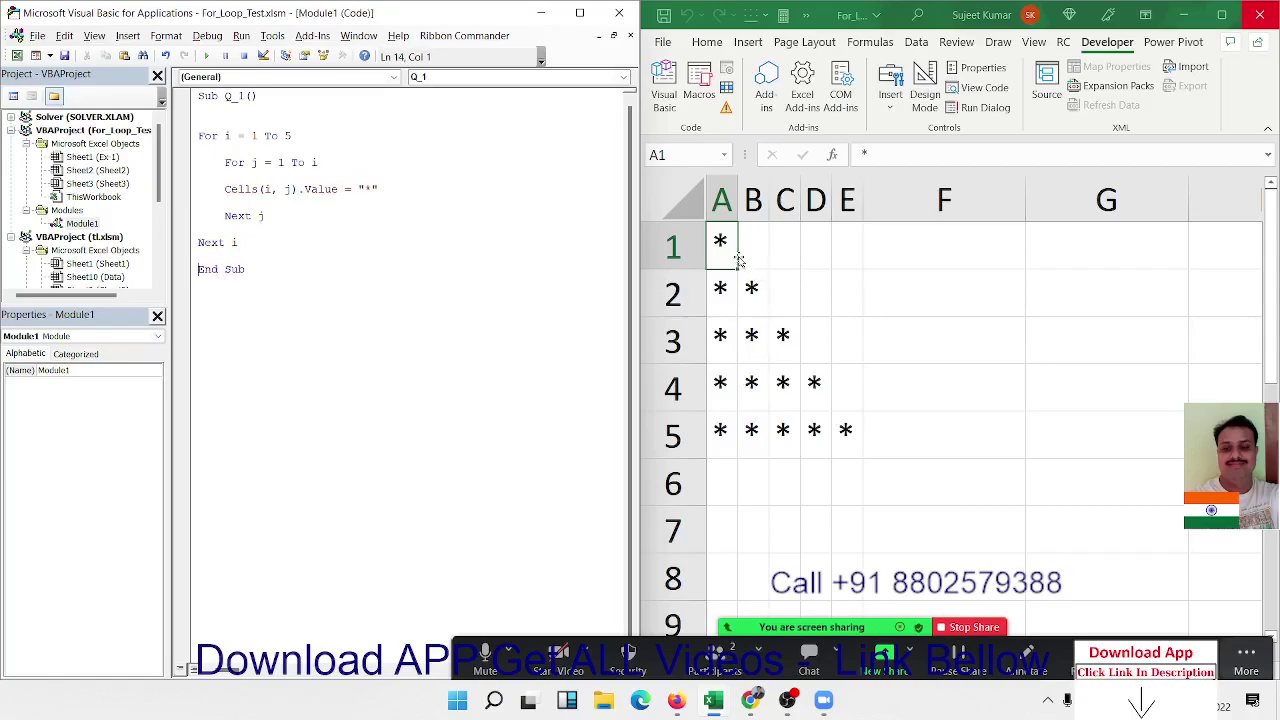
Clear the star triangle and start a new pattern with asterisks in E1, E2 and D2.
mouse_move(723, 247)
mouse_down()
mouse_move(817, 409)
mouse_move(848, 431)
mouse_up()
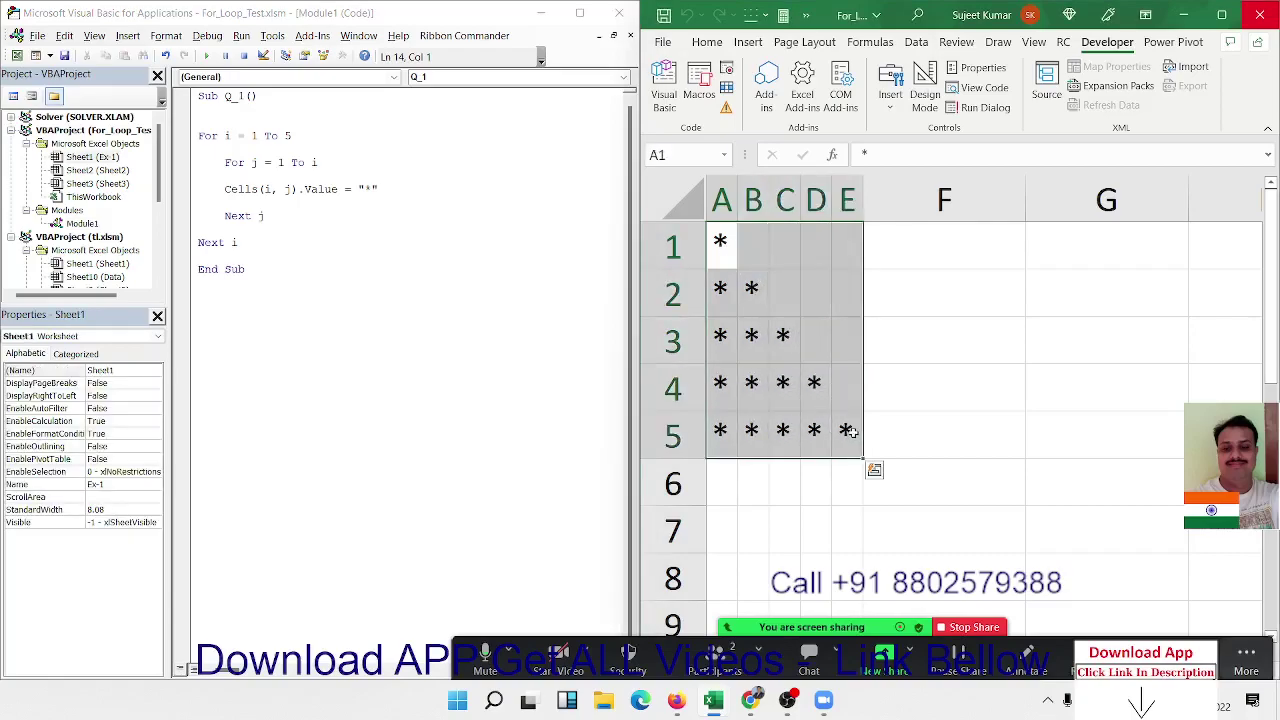
key(Delete)
click(847, 257)
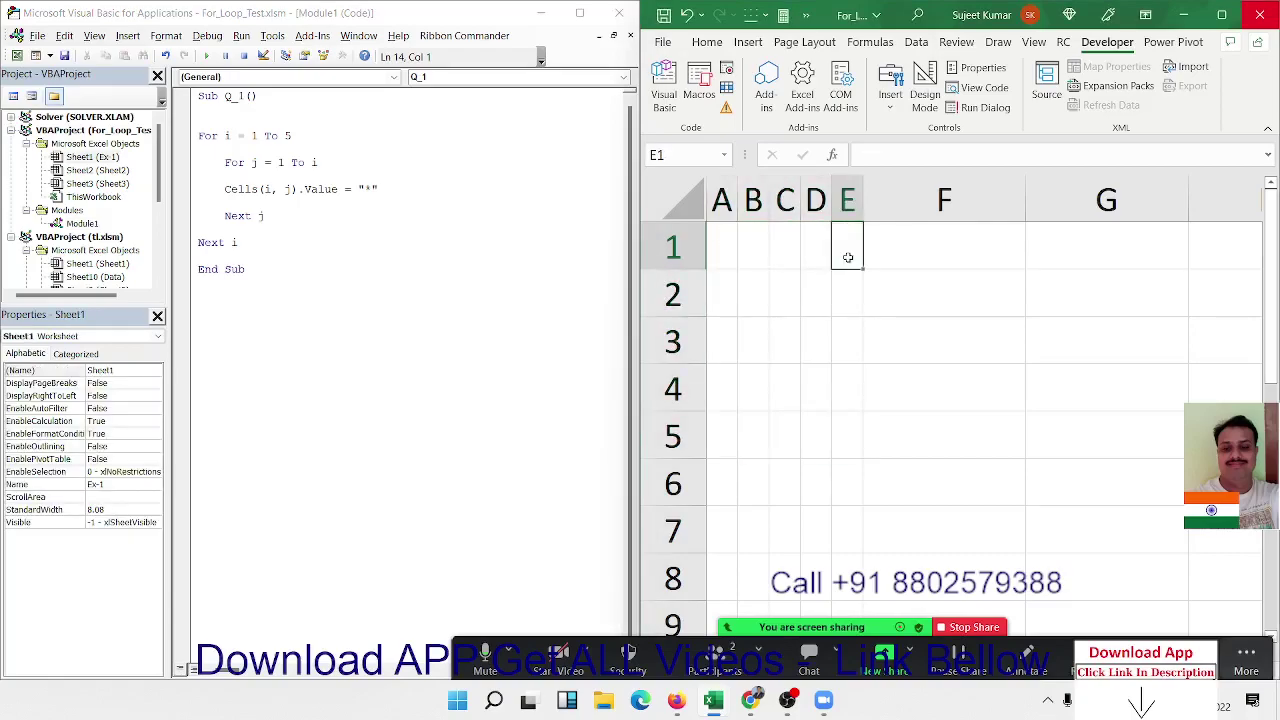
text(*)
key(Return)
text(*)
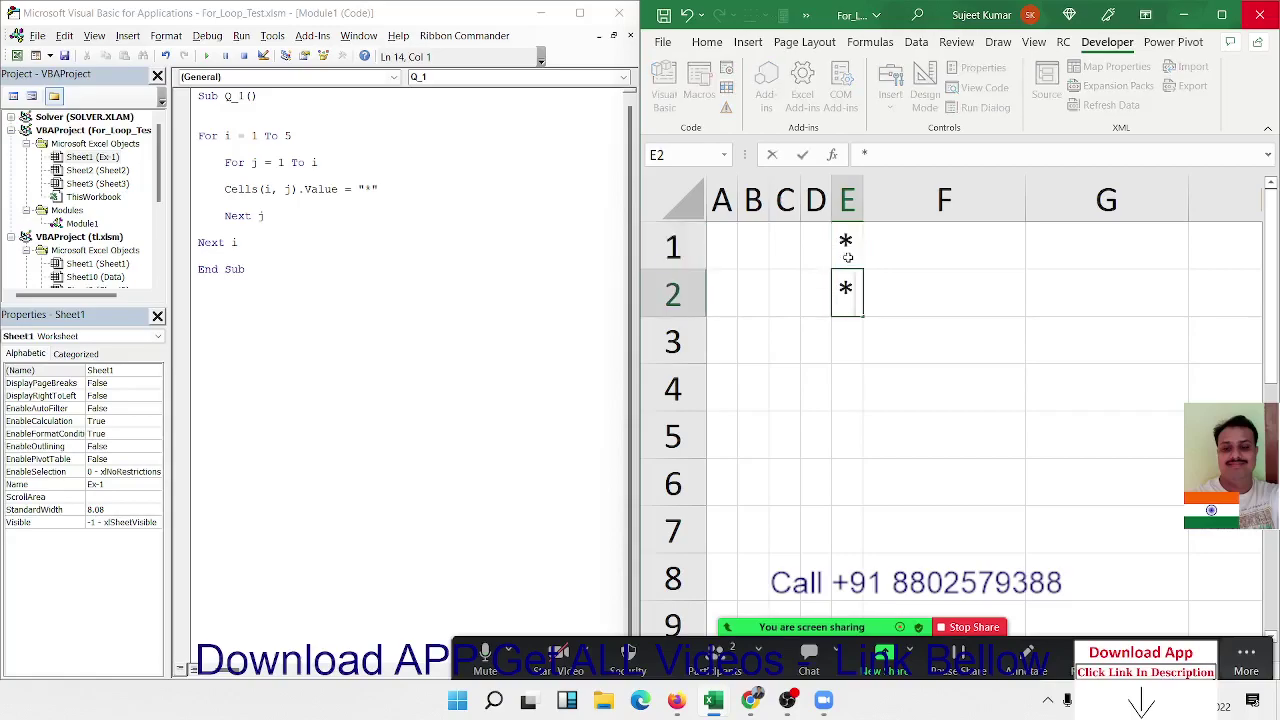
key(Left)
text(*)
key(Return)
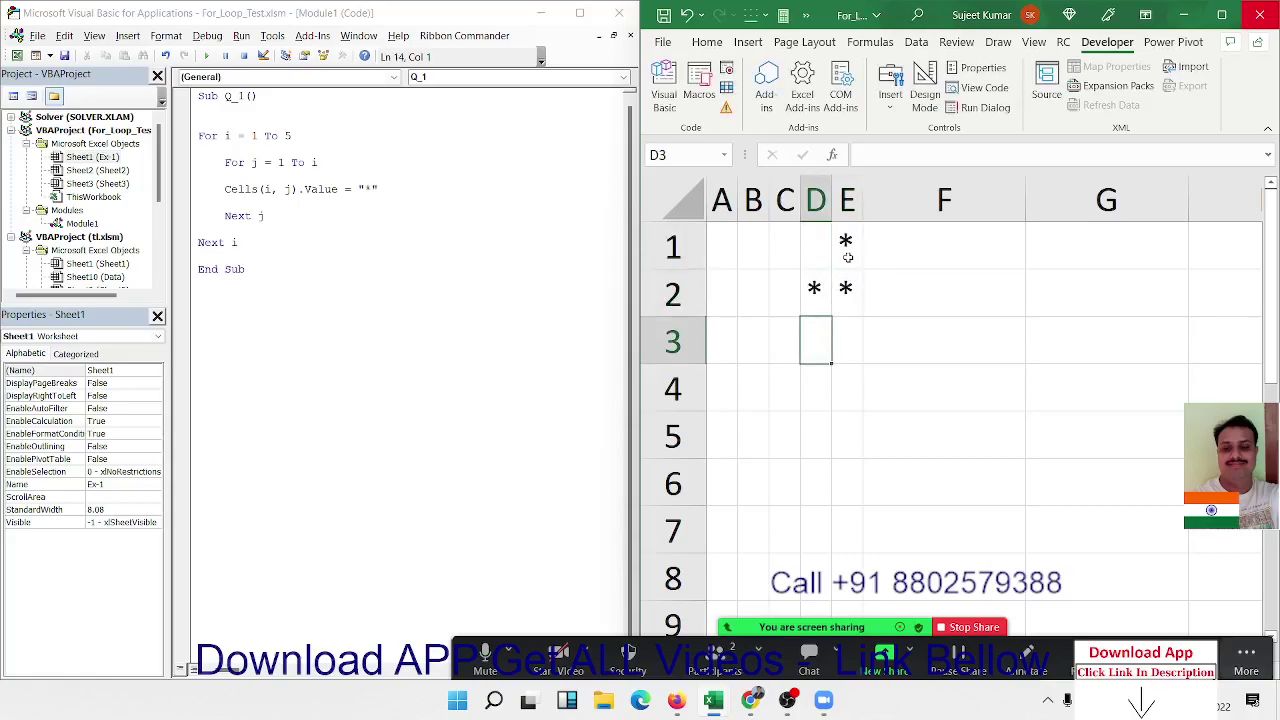
Fill rows 3 and 4 with asterisks, extending the right-aligned pattern toward column B.
key(Right)
text(*)
key(Left)
text(*)
key(Return)
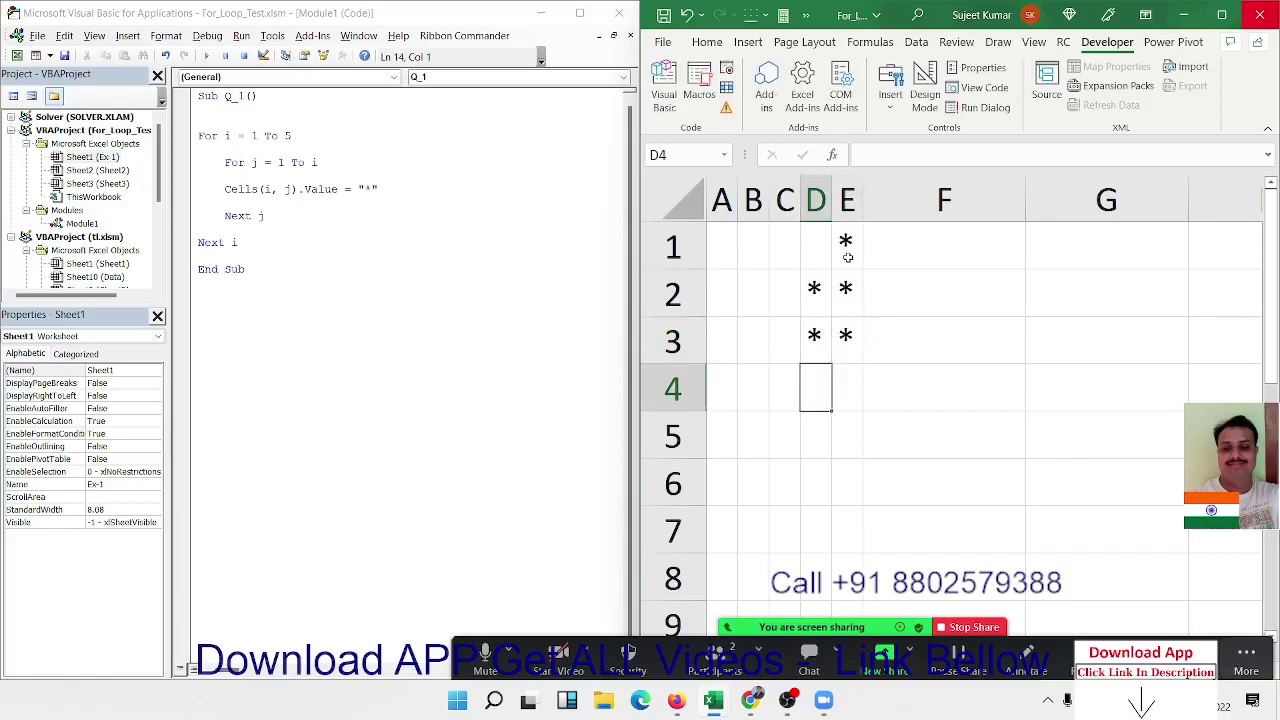
key(Right)
text(*)
key(Left)
text(*)
key(Left)
text(*)
key(Up)
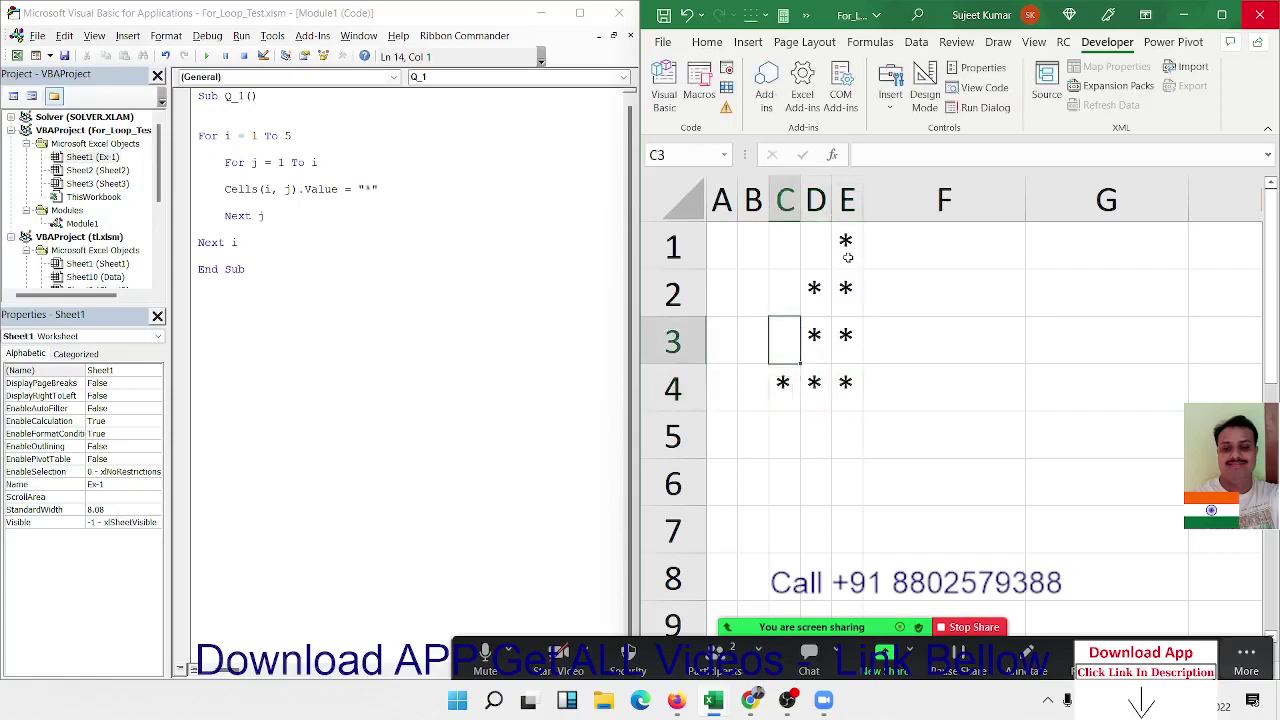
text(*)
key(Left)
text(*)
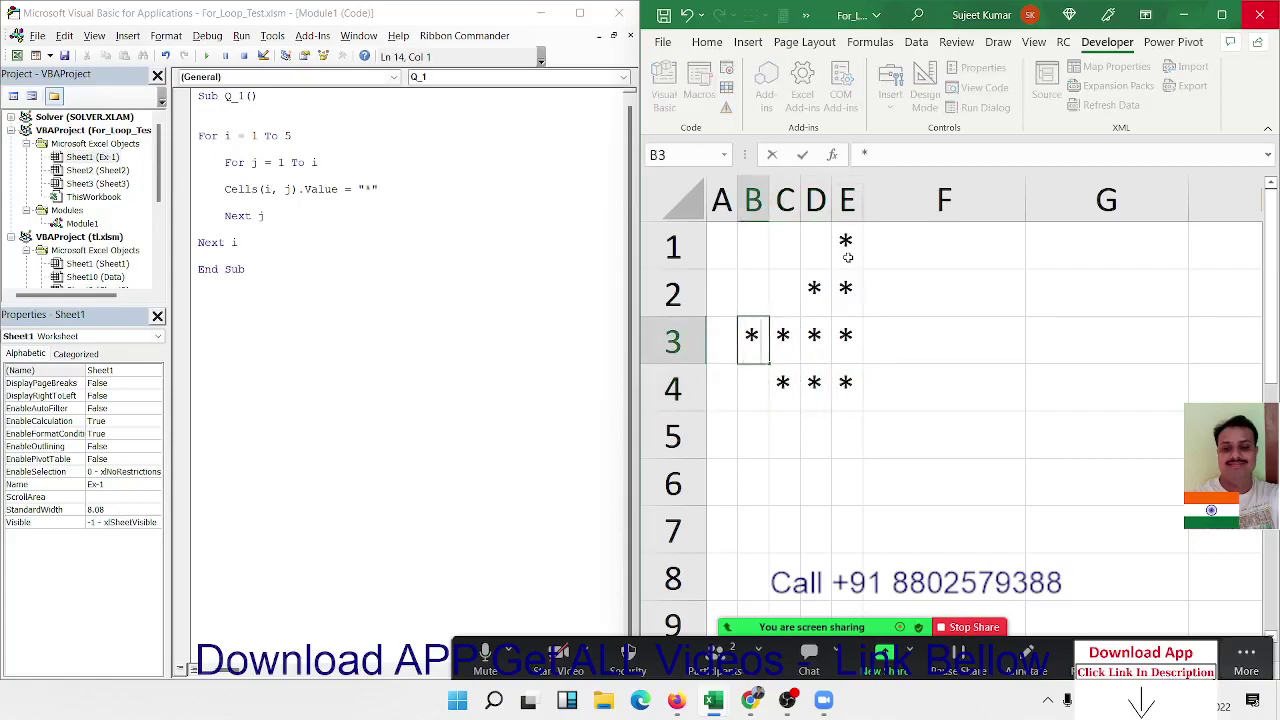
key(Down)
key(Down)
key(Up)
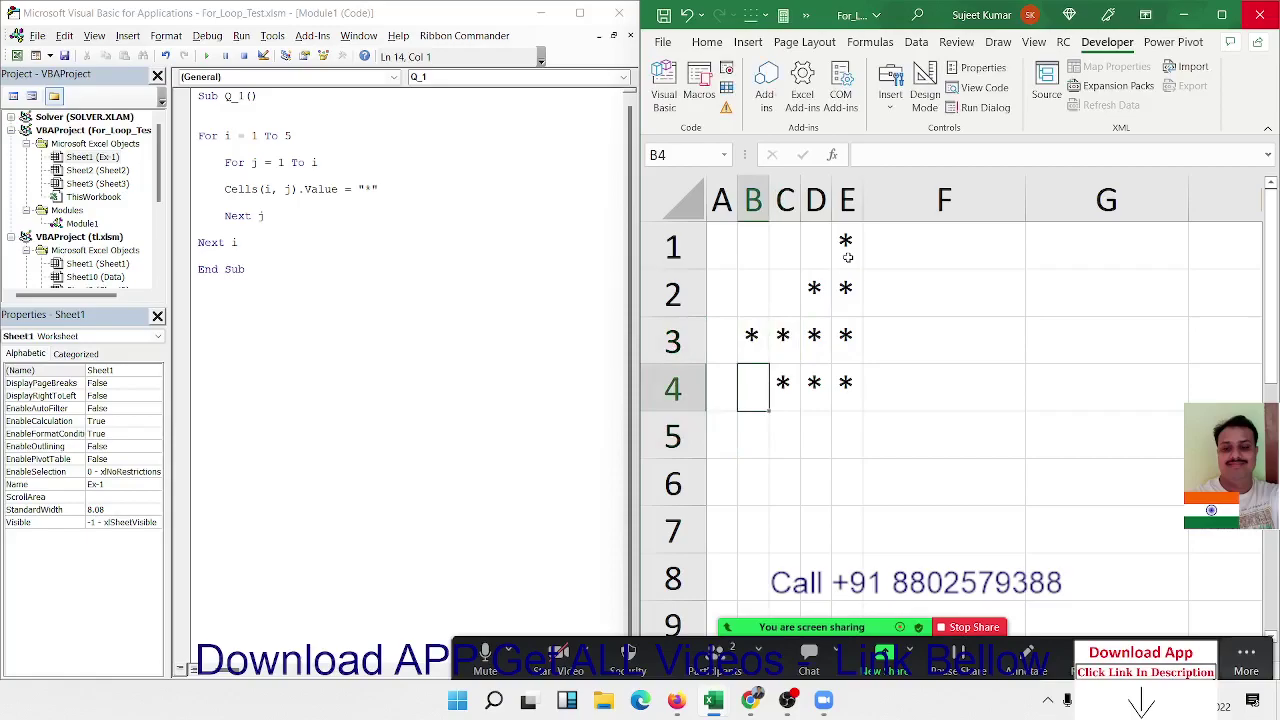
text(*)
key(Left)
Remove the stray star in B3, then clear the whole B1:E4 pattern.
key(Right)
key(Up)
key(Delete)
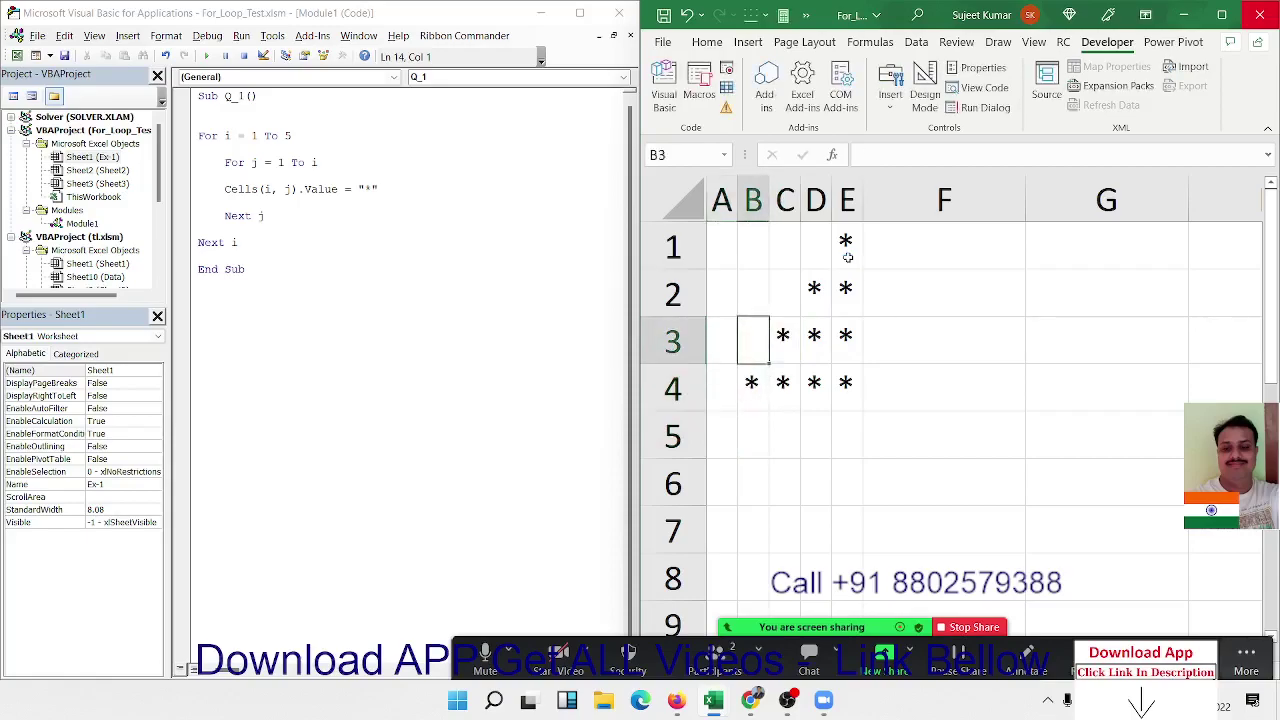
key(Down)
key(Down)
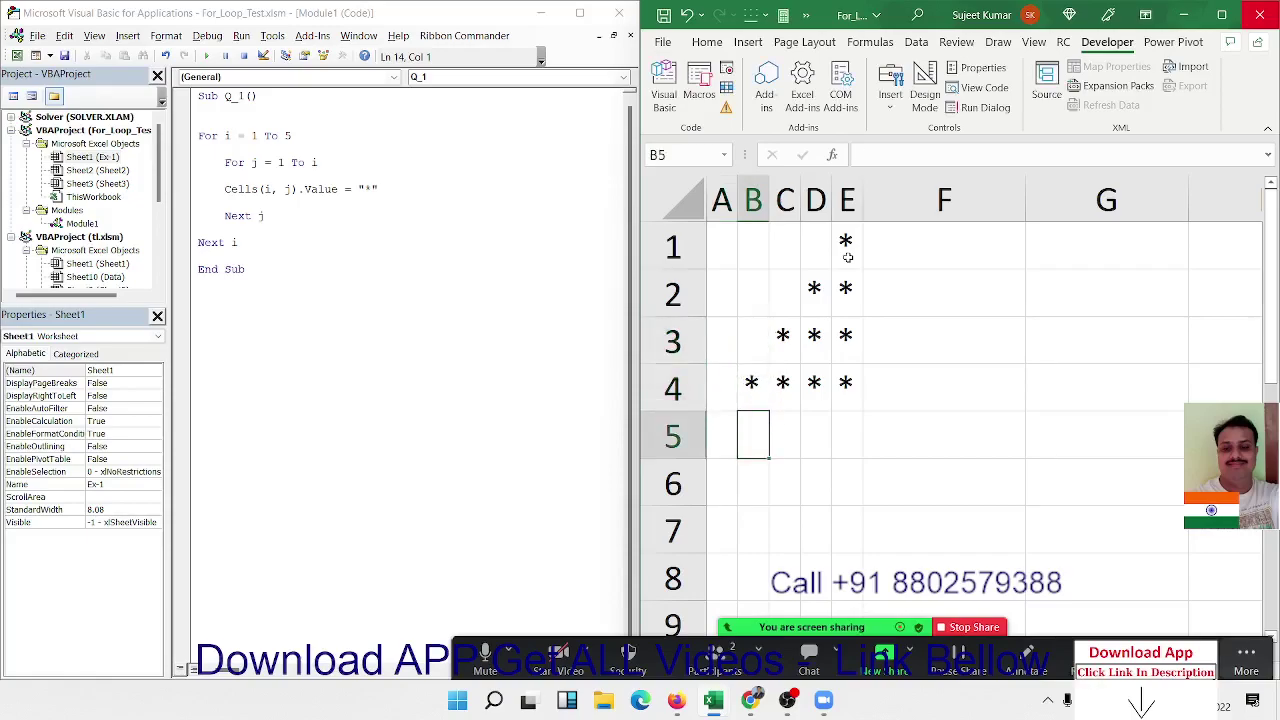
key(Up)
key(shift+Right)
key(shift+Right)
key(shift+Right)
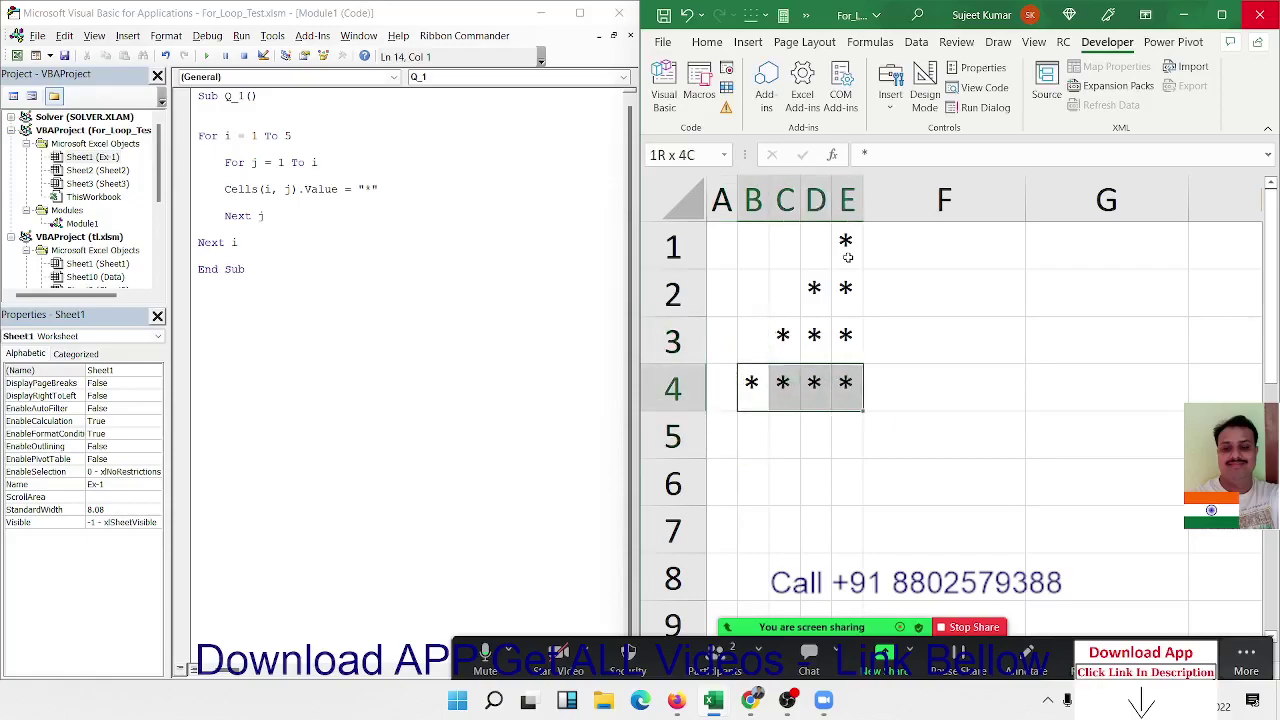
key(shift+Up)
key(shift+Up)
key(shift+Up)
key(Delete)
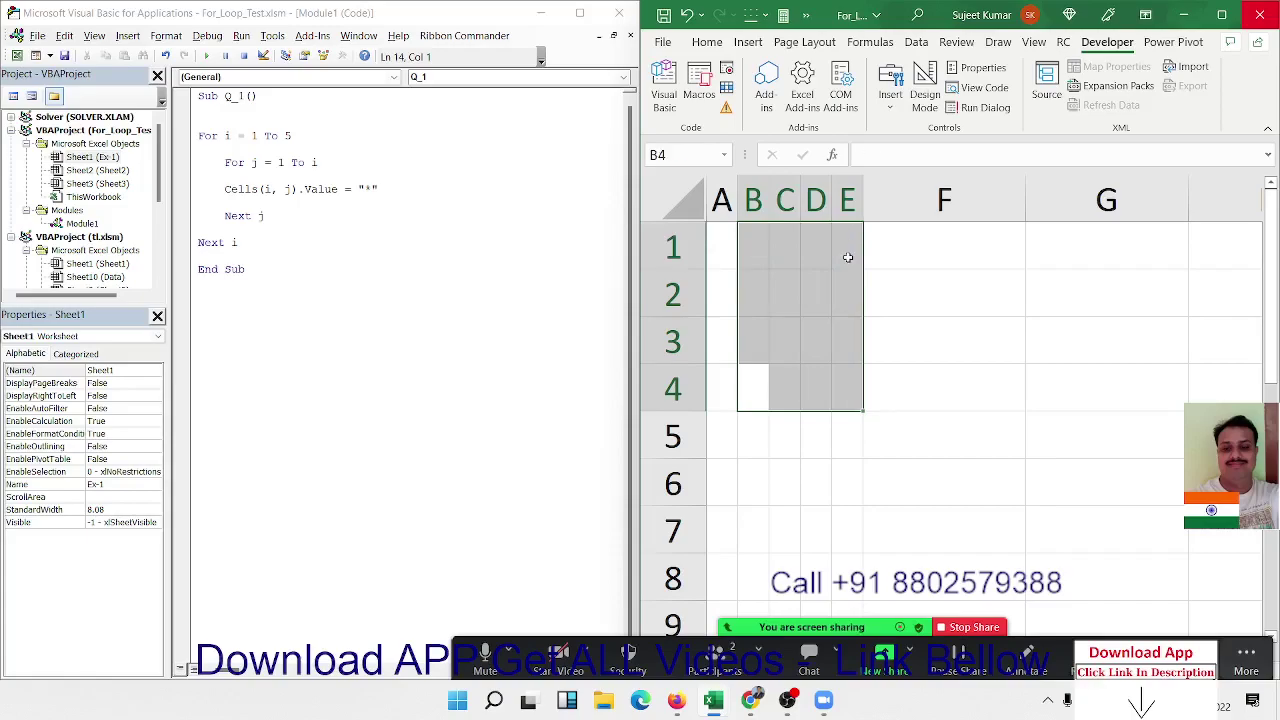
Copy the whole Q_1 macro and paste a duplicate below its End Sub.
click(313, 306)
key(shift+Up)
key(shift+Up)
key(shift+Up)
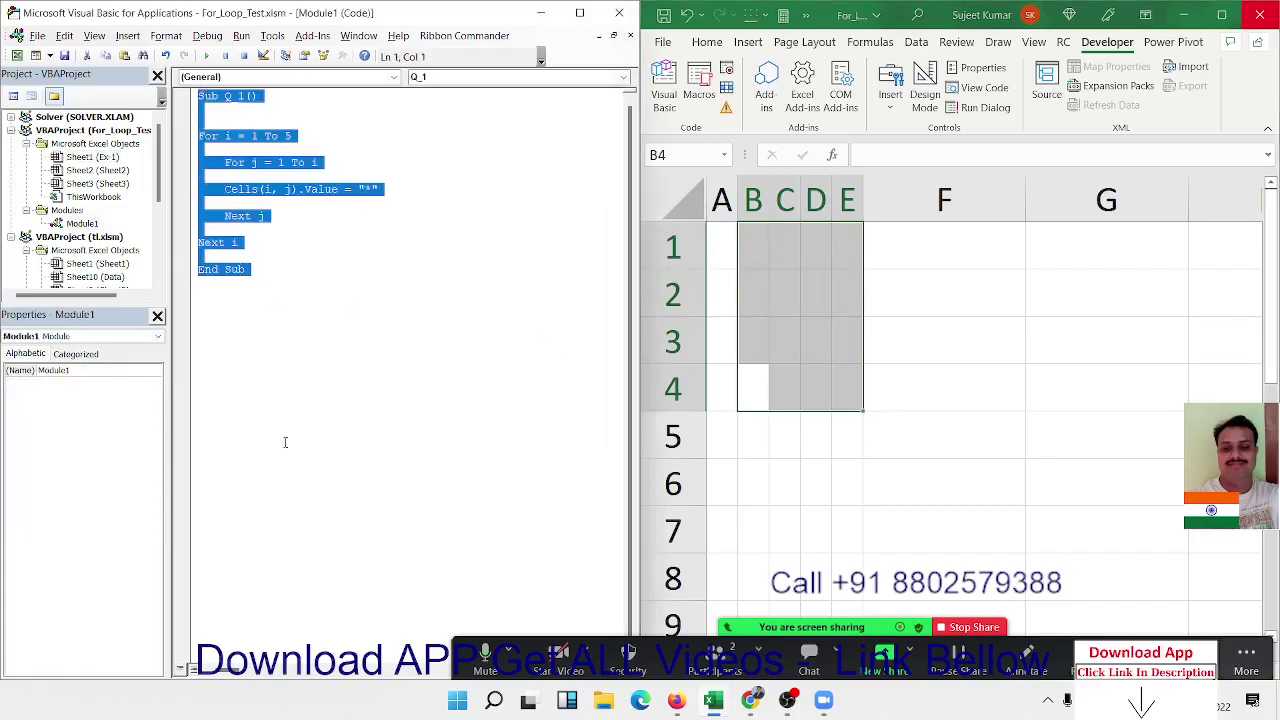
key(ctrl+c)
click(210, 282)
key(ctrl+v)
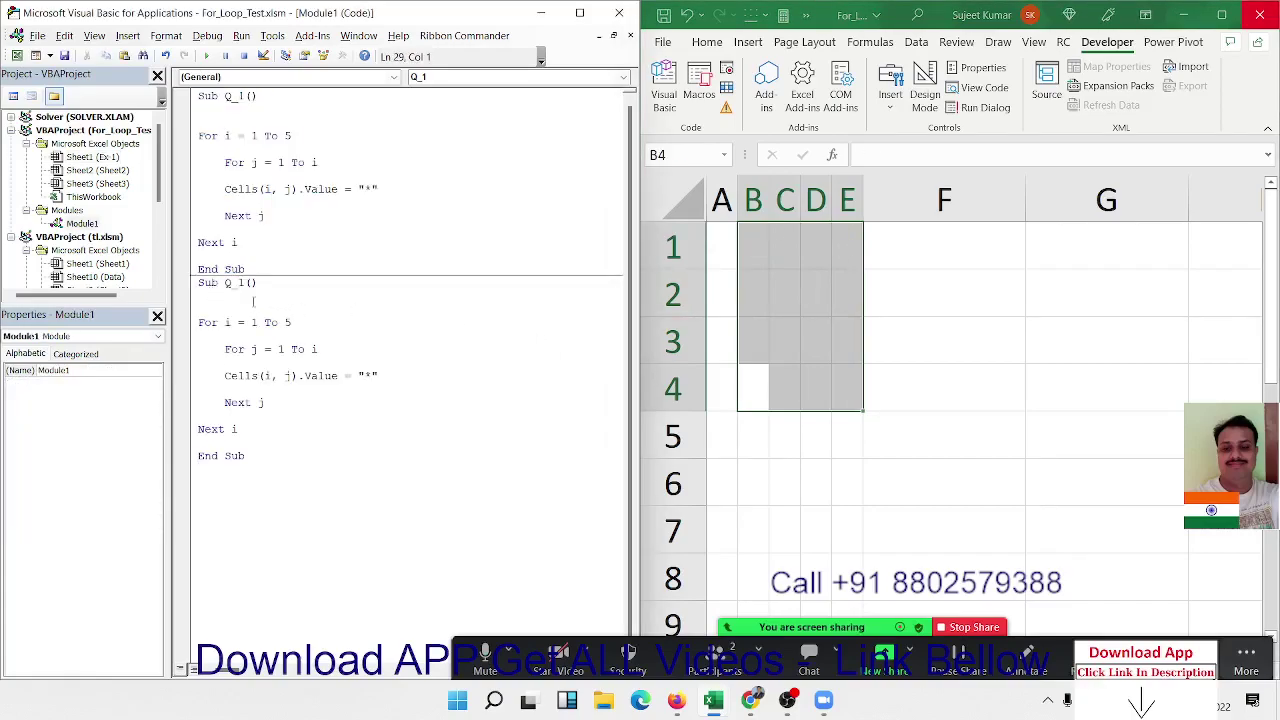
Rename the duplicated macro's header to Sub Q_2.
click(245, 282)
key(BackSpace)
text(2)
click(848, 230)
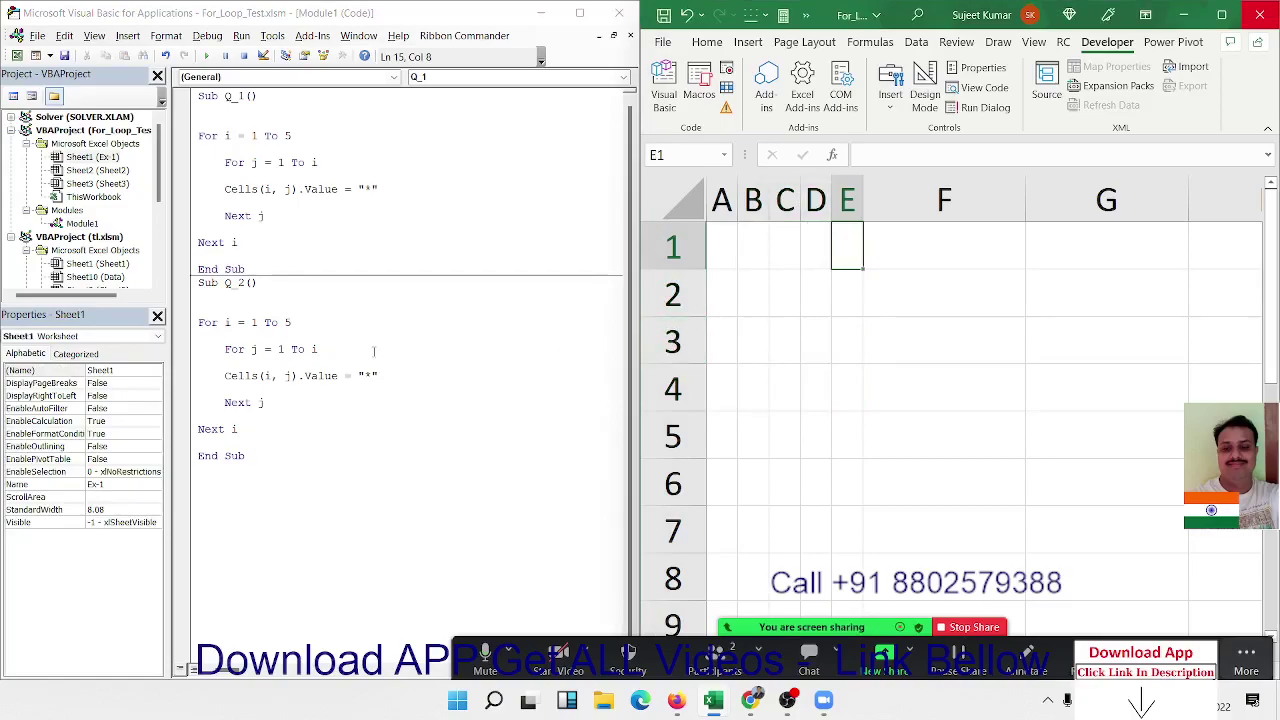
click(278, 376)
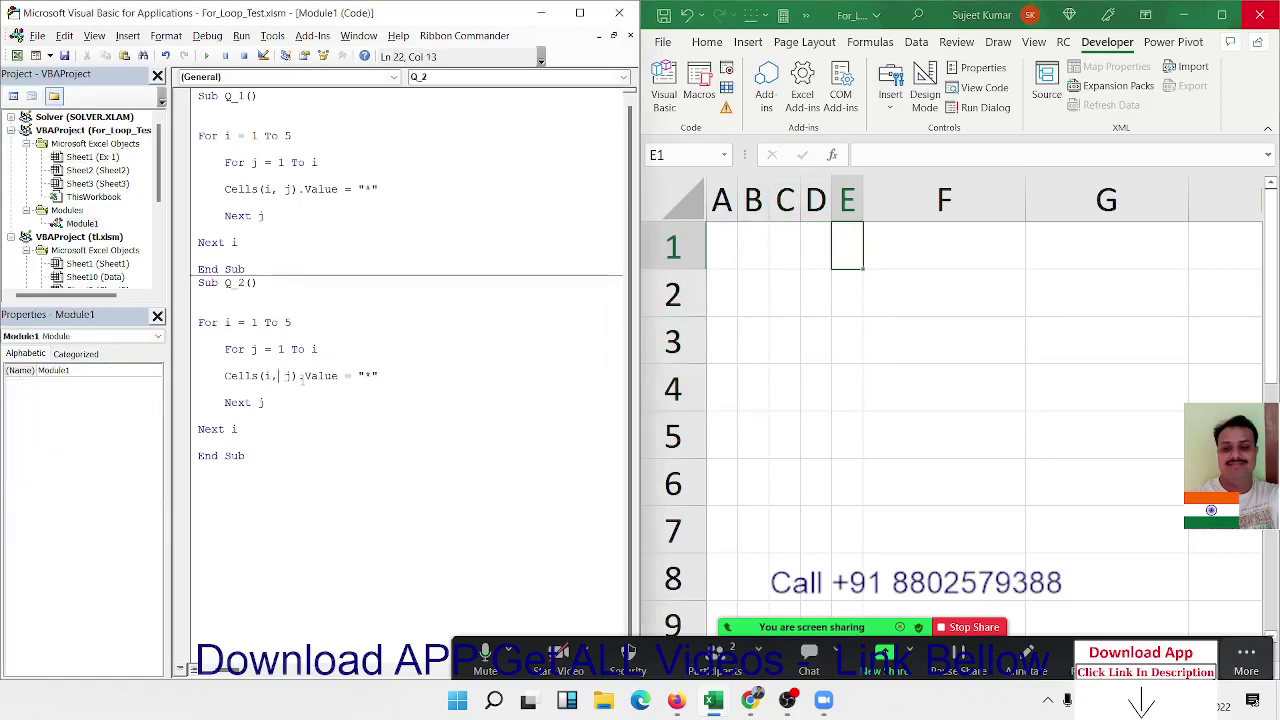
Change Q_2's Cells line to Cells(i, 6 - j).
text(6-)
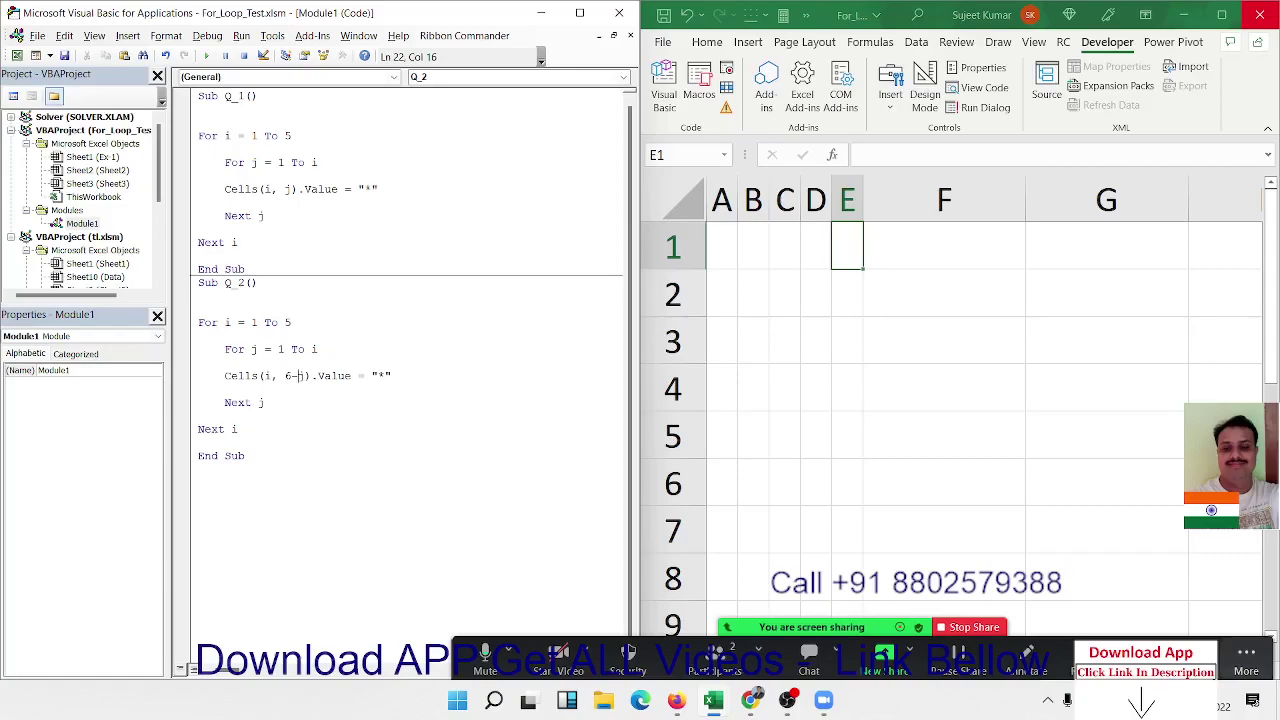
click(343, 407)
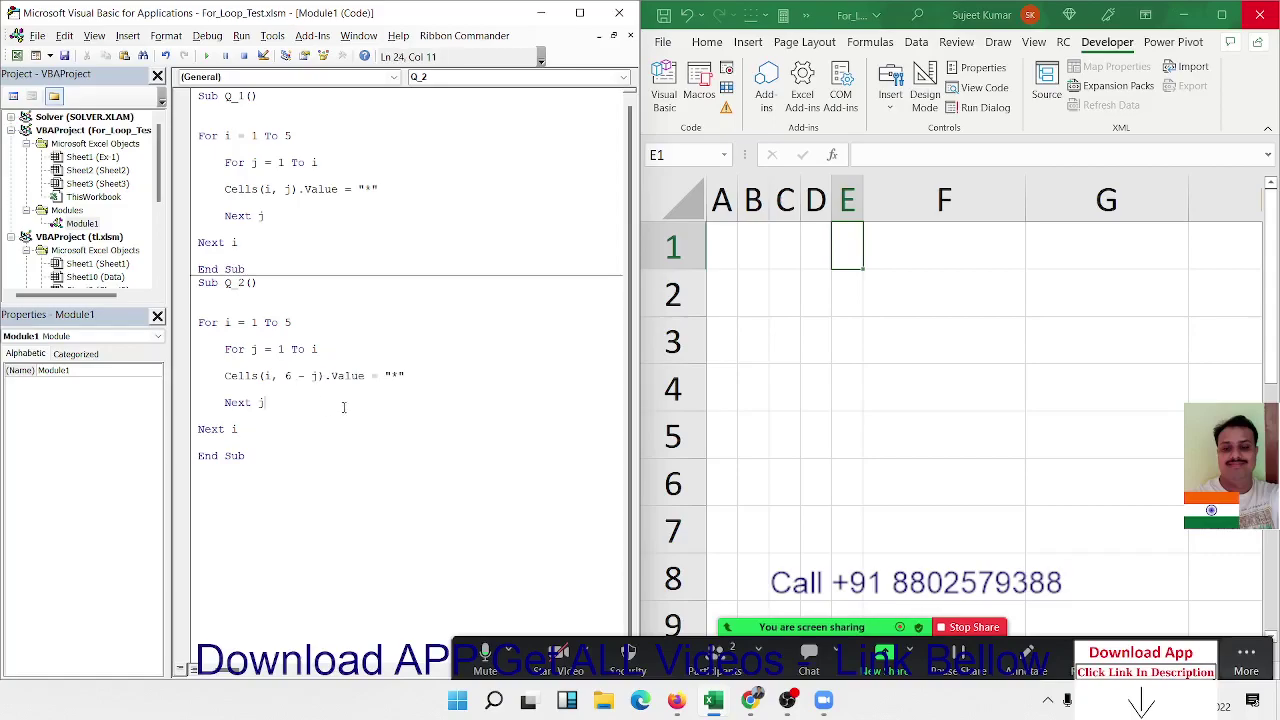
click(229, 376)
Step through Q_2 with F8, writing right-aligned asterisks from E1 down through row 4.
key(F8)
key(F8)
key(F8)
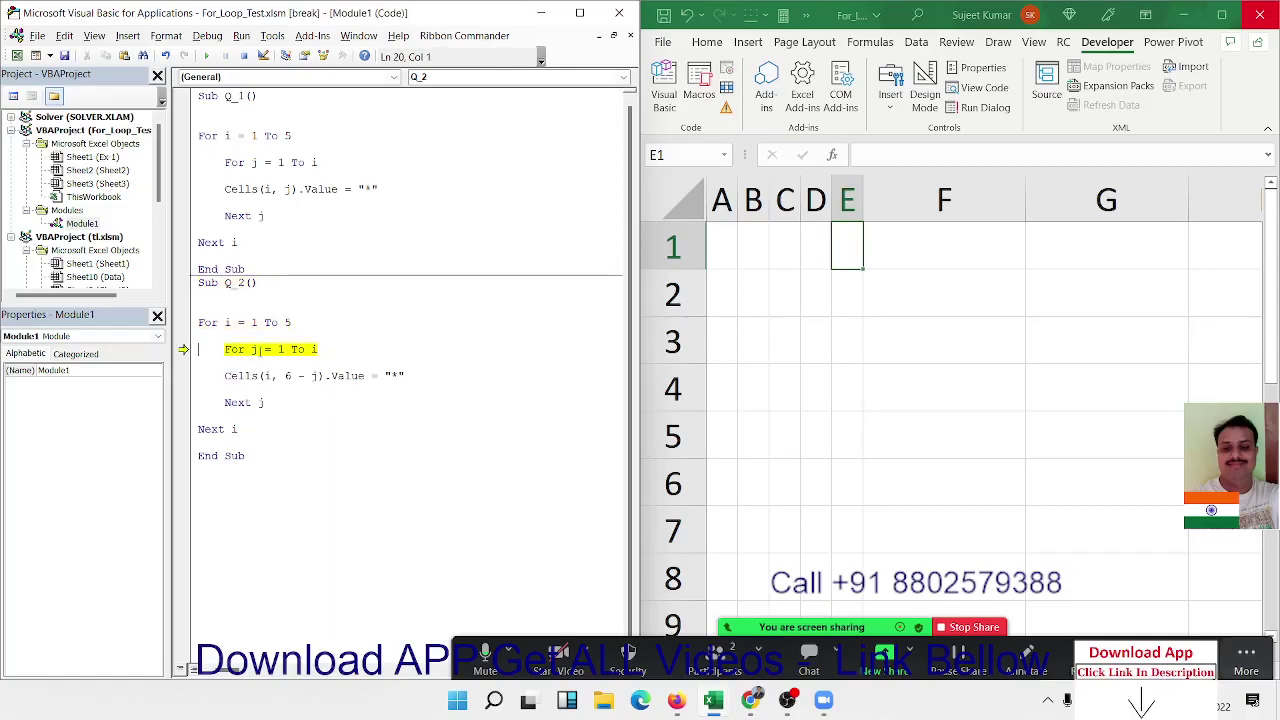
key(F8)
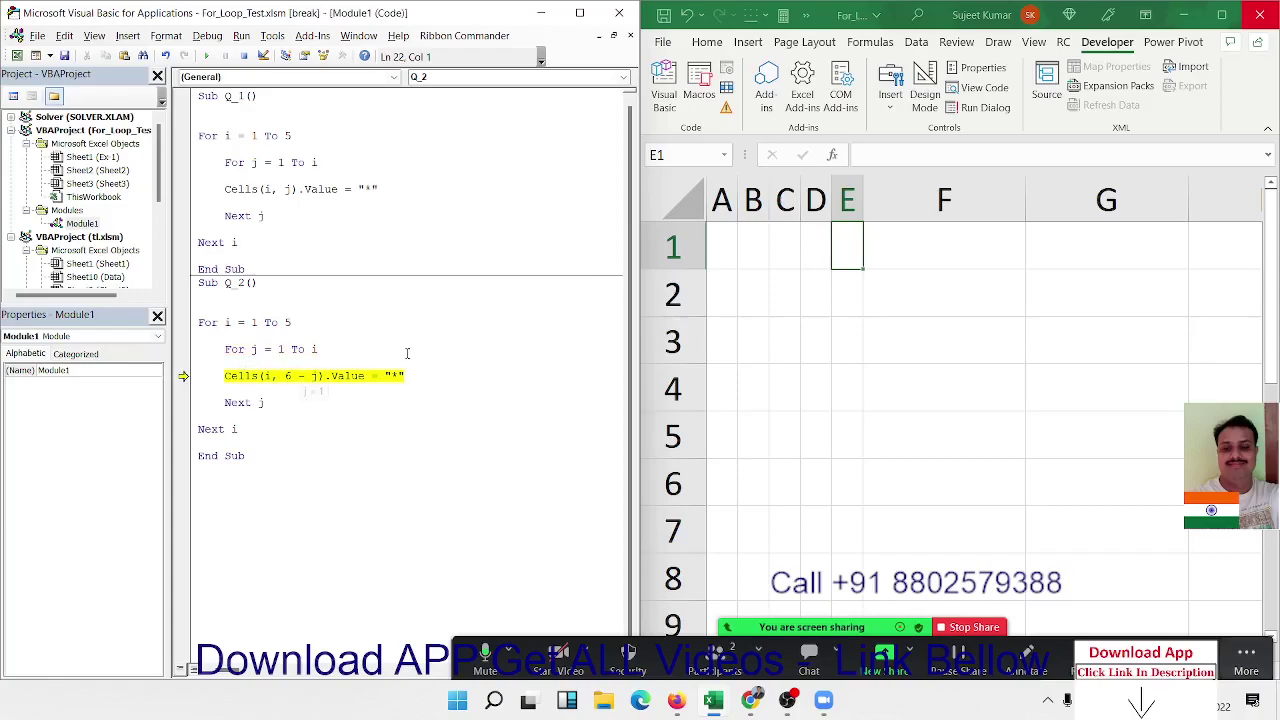
key(F8)
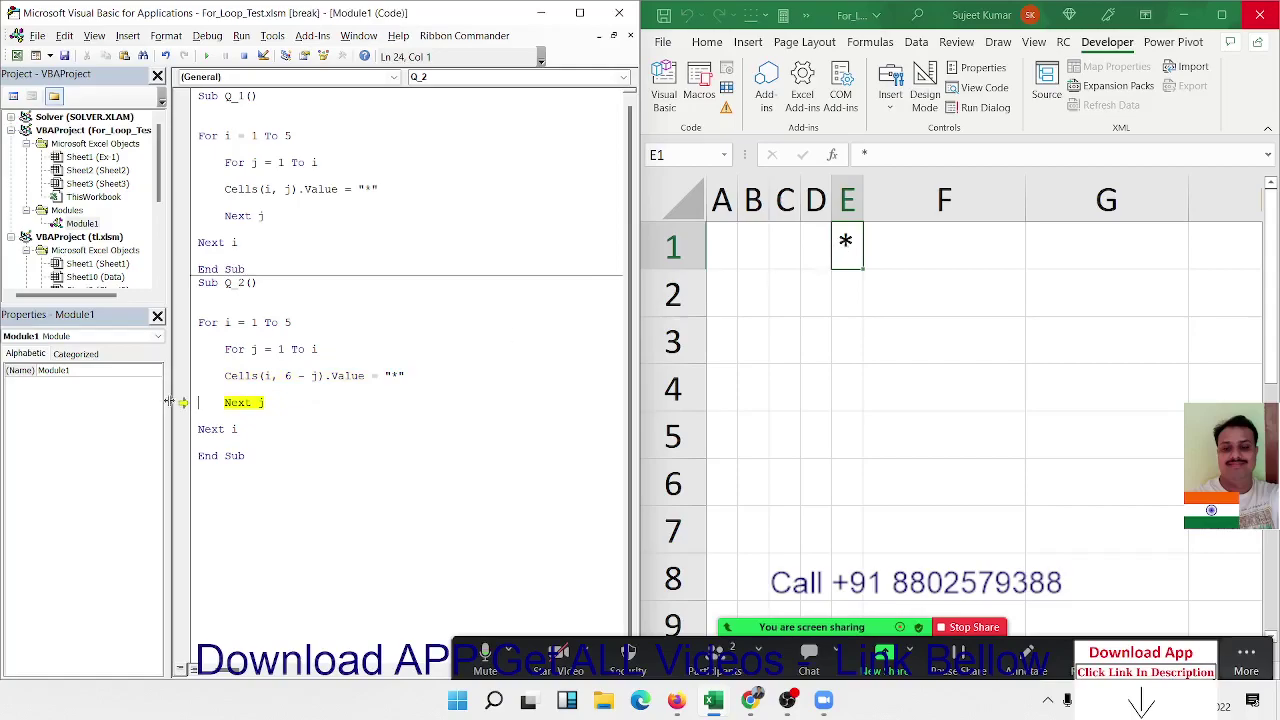
key(F8)
key(F8)
key(F8)
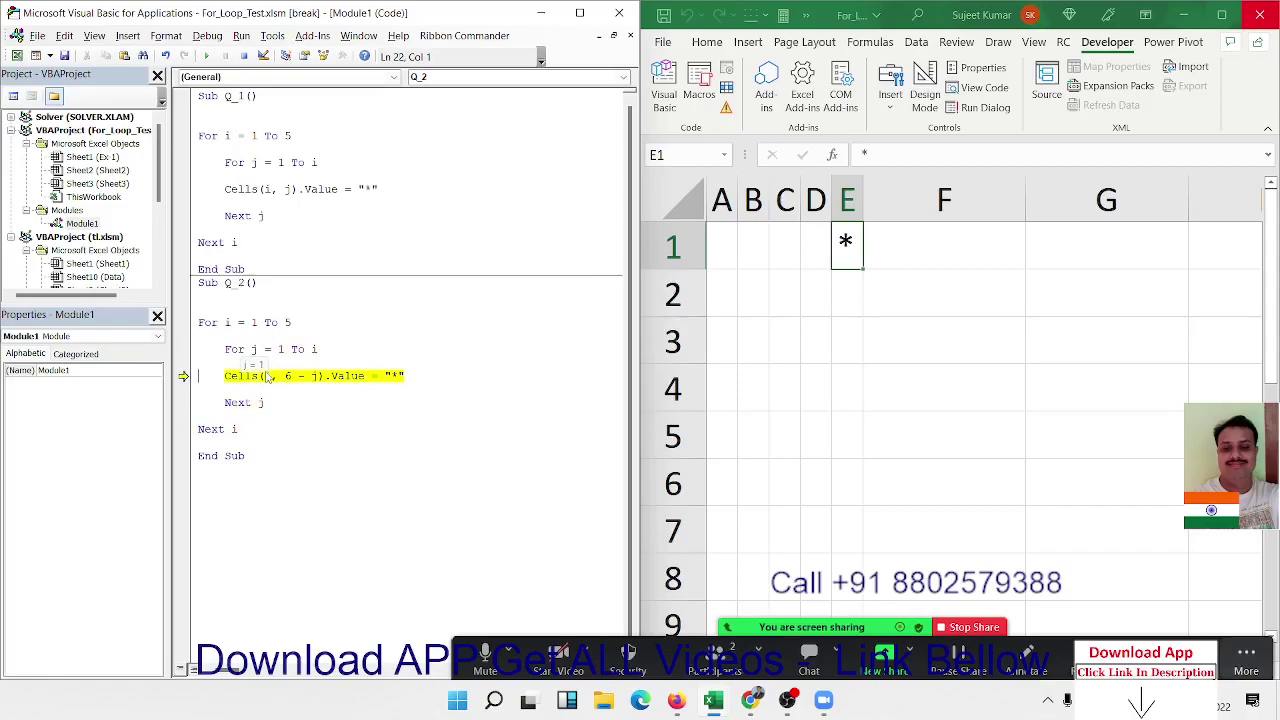
key(F8)
key(F8)
key(F8)
key(F8)
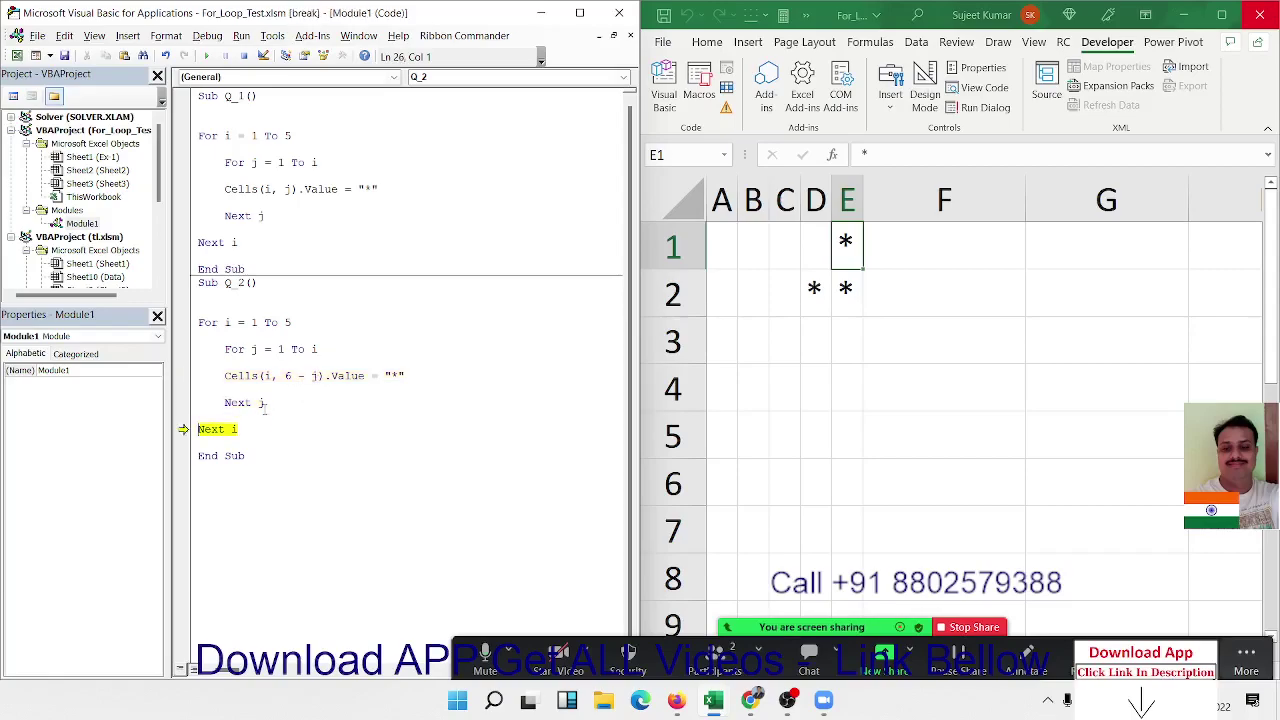
key(F8)
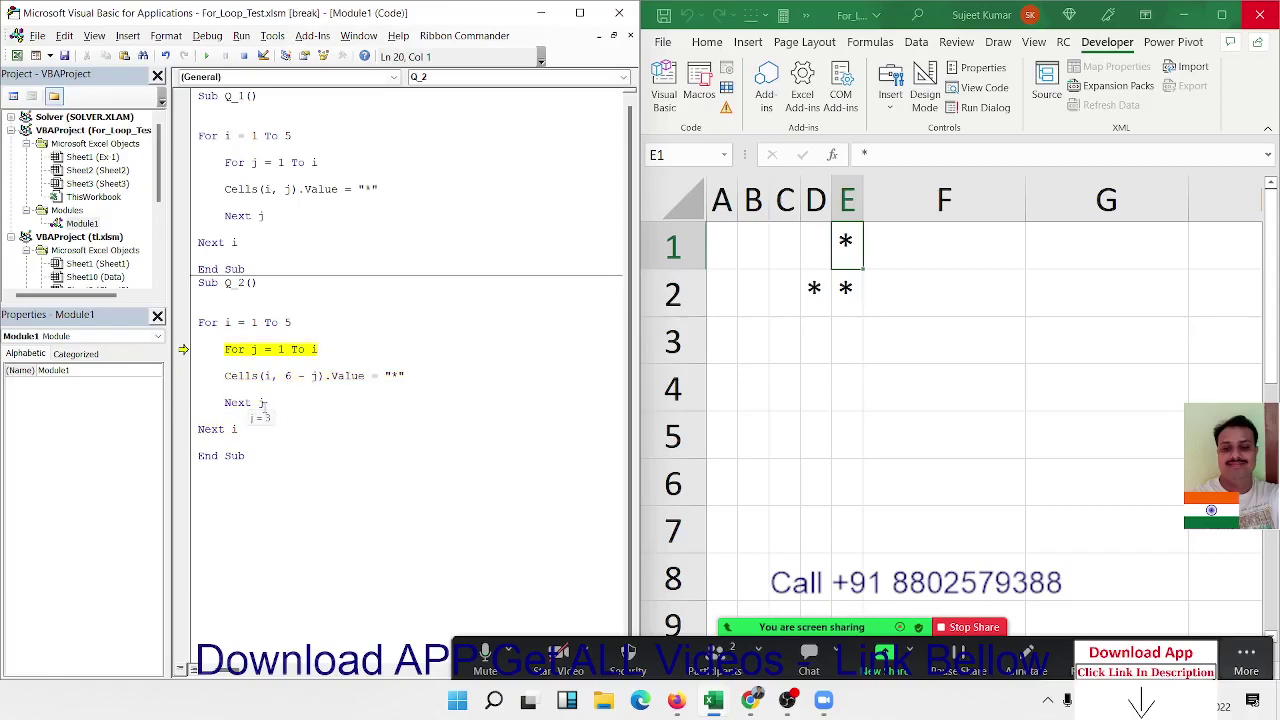
key(F8)
key(F8)
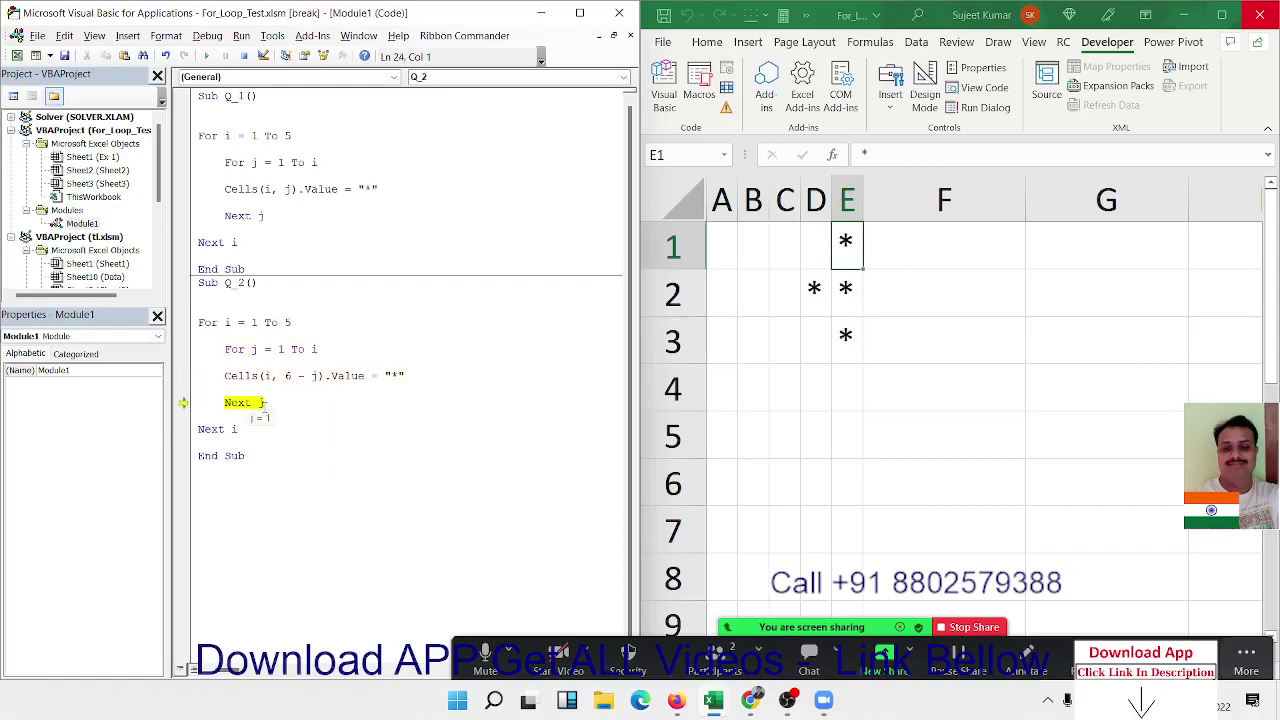
key(F8)
key(F8)
key(F8)
key(F8)
key(F8)
key(F8)
key(F8)
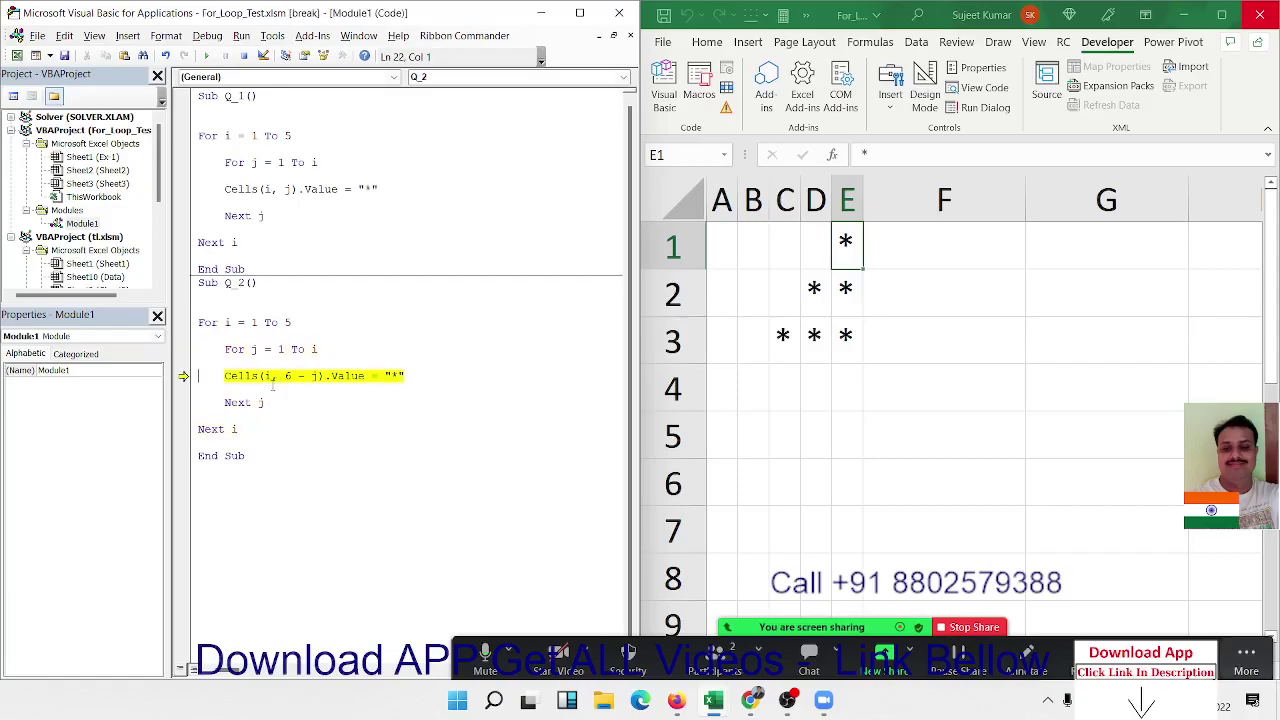
key(F8)
key(F8)
key(F8)
key(F8)
key(F8)
key(F8)
key(F8)
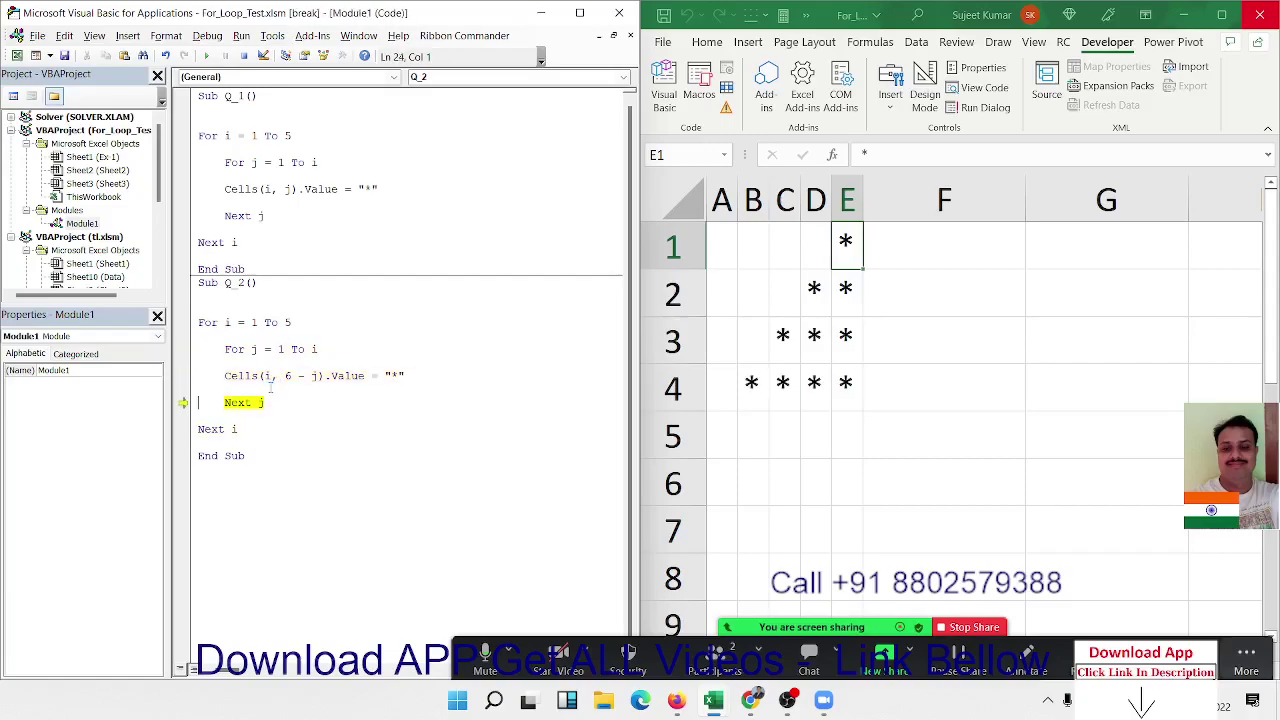
key(F8)
key(F8)
key(F8)
key(F8)
key(F8)
key(F8)
key(F8)
key(F8)
key(F8)
key(F8)
key(F8)
key(F8)
key(F8)
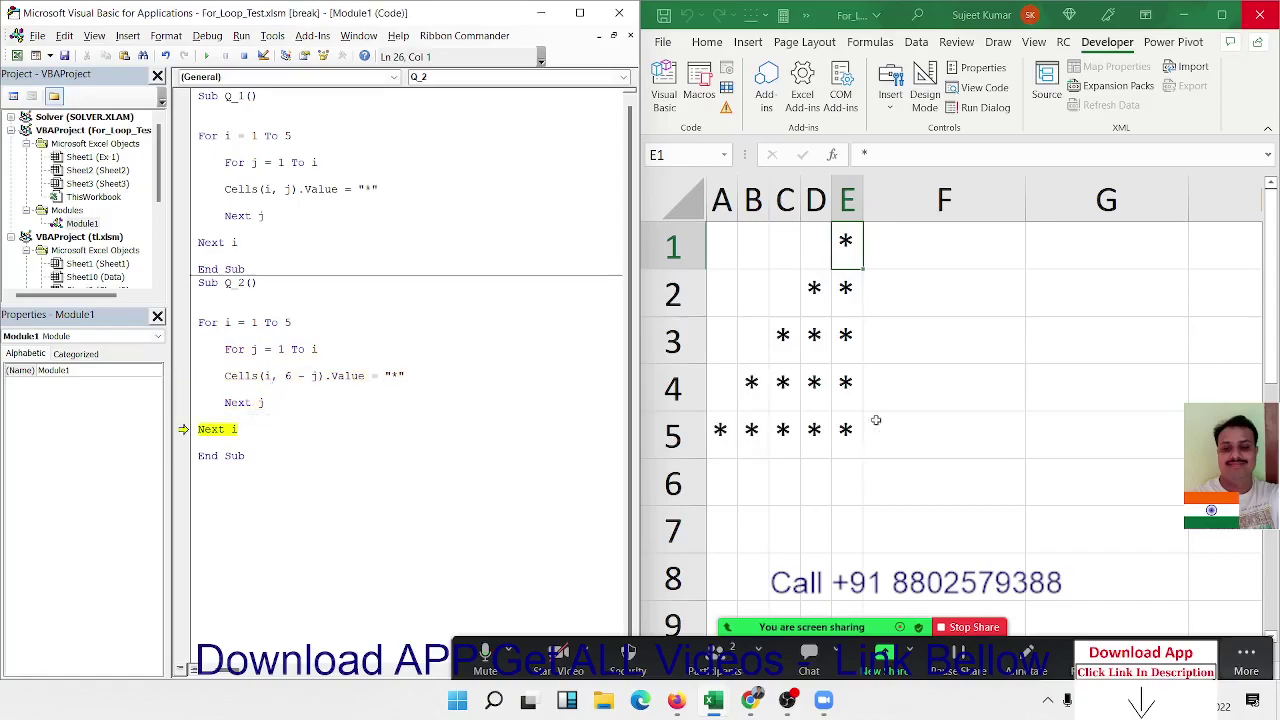
Stop the paused macro and paste a copy of Q_1's Cells line into Q_2.
click(268, 350)
click(244, 56)
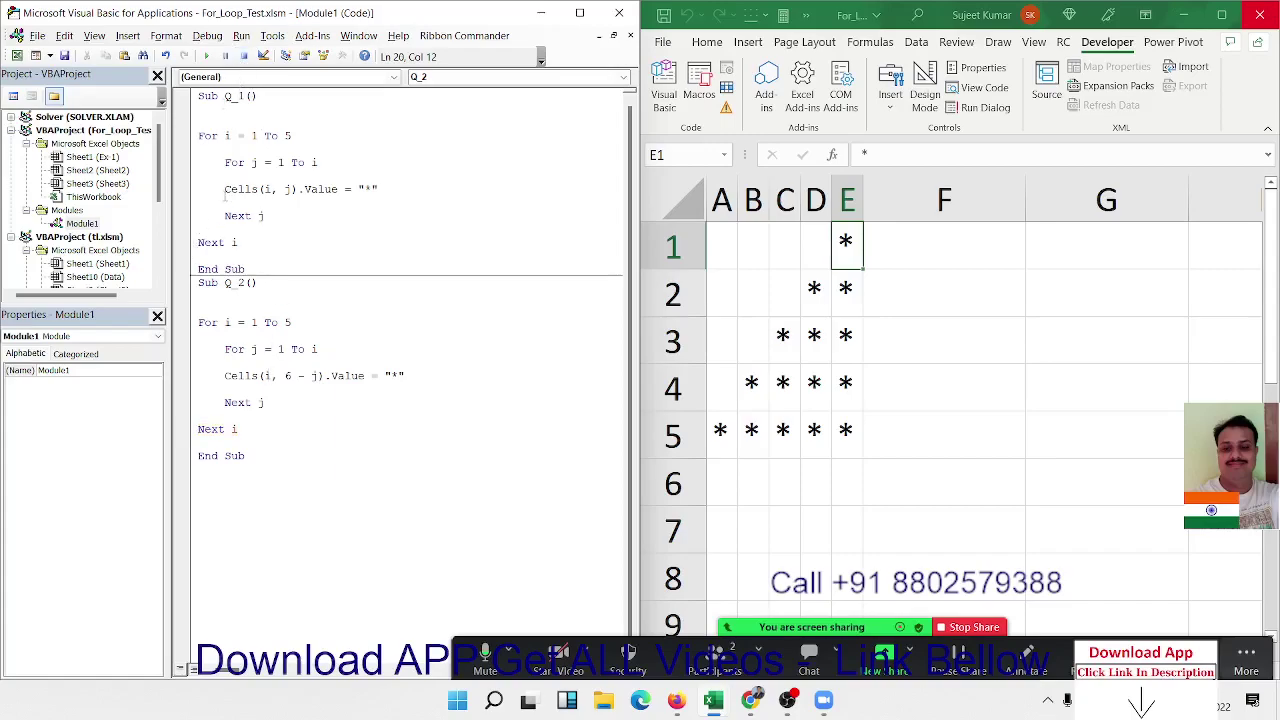
drag(224, 197, 393, 205)
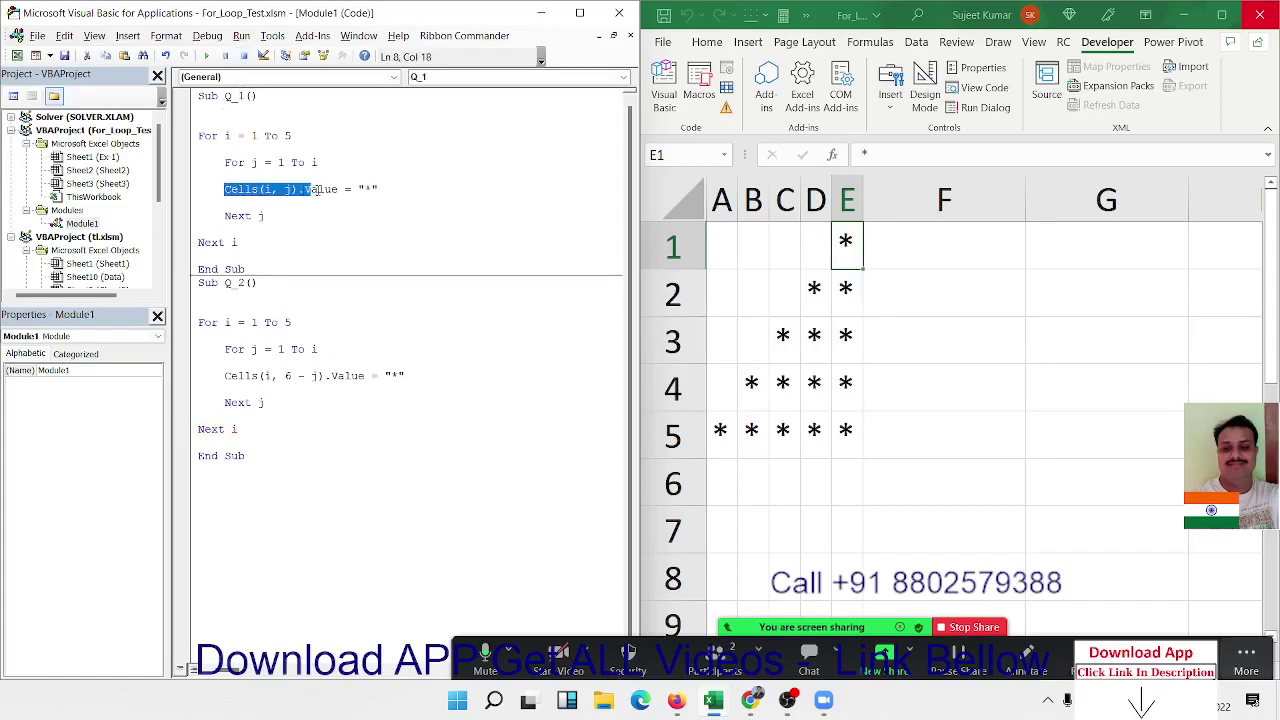
click(246, 398)
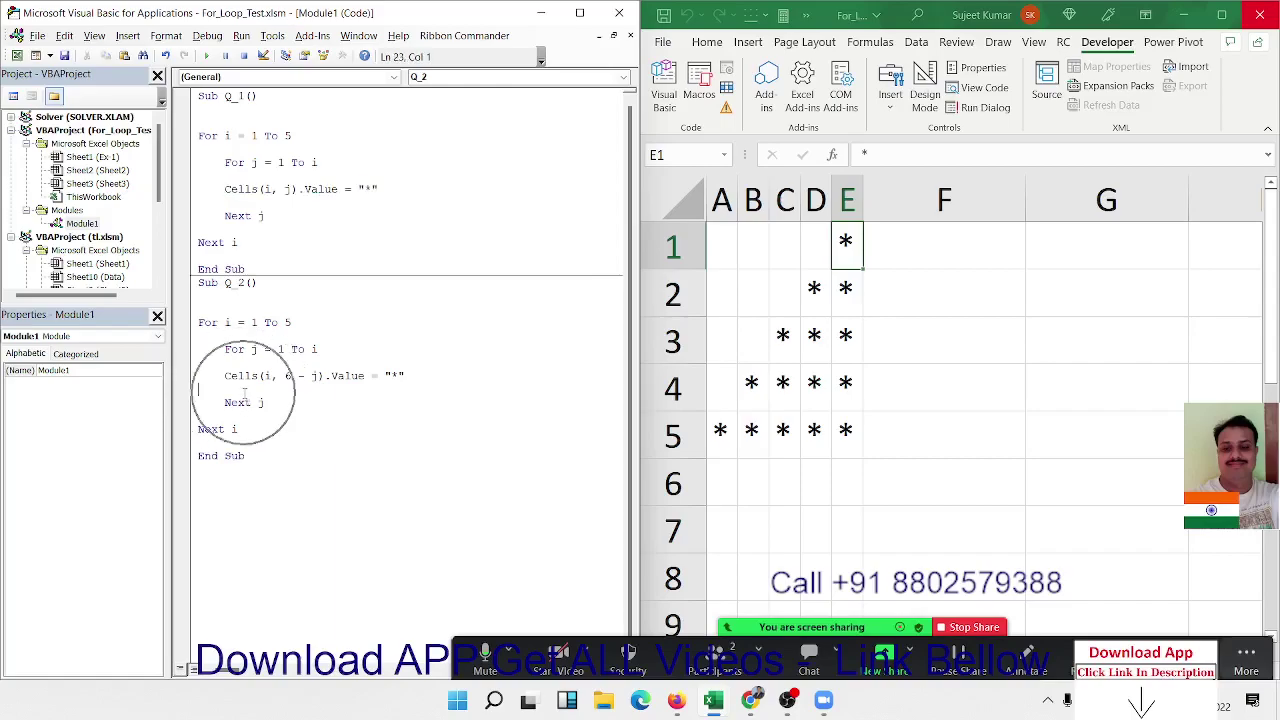
text(Cells(i, j).Value = "*")
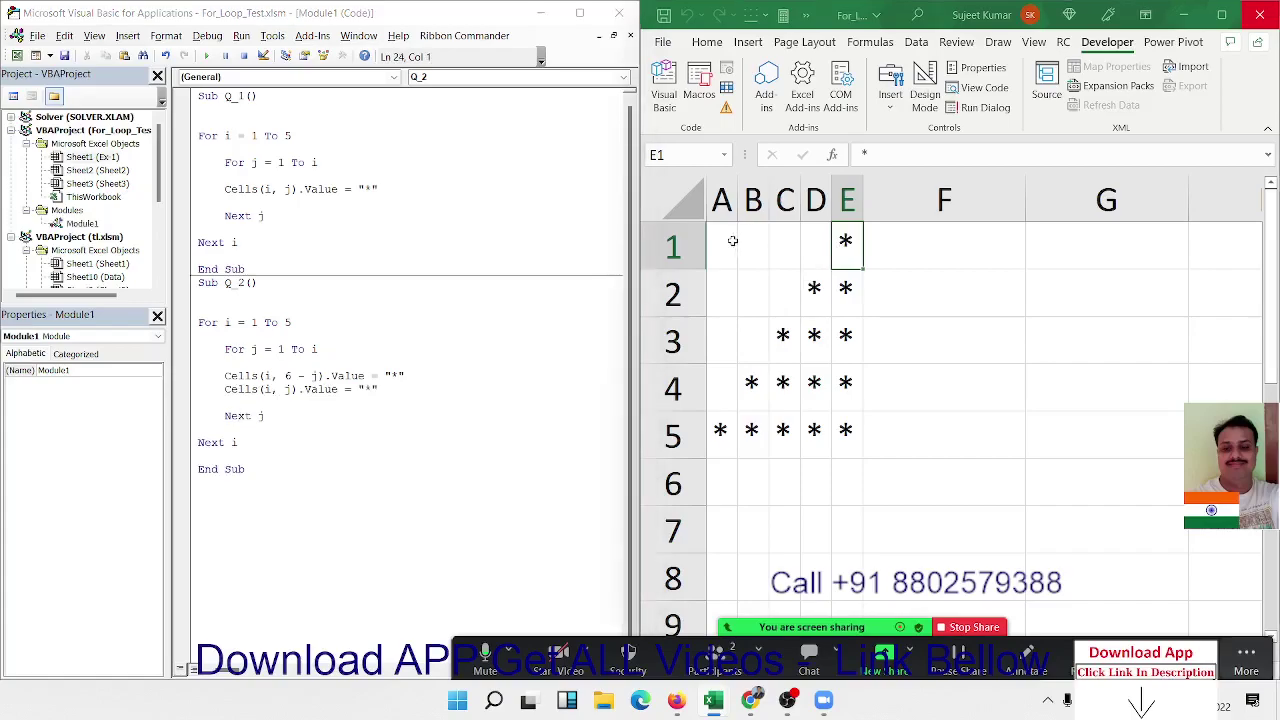
Edit Q_2's first Cells line to use column j + 5 and check the sheet.
drag(738, 240, 880, 425)
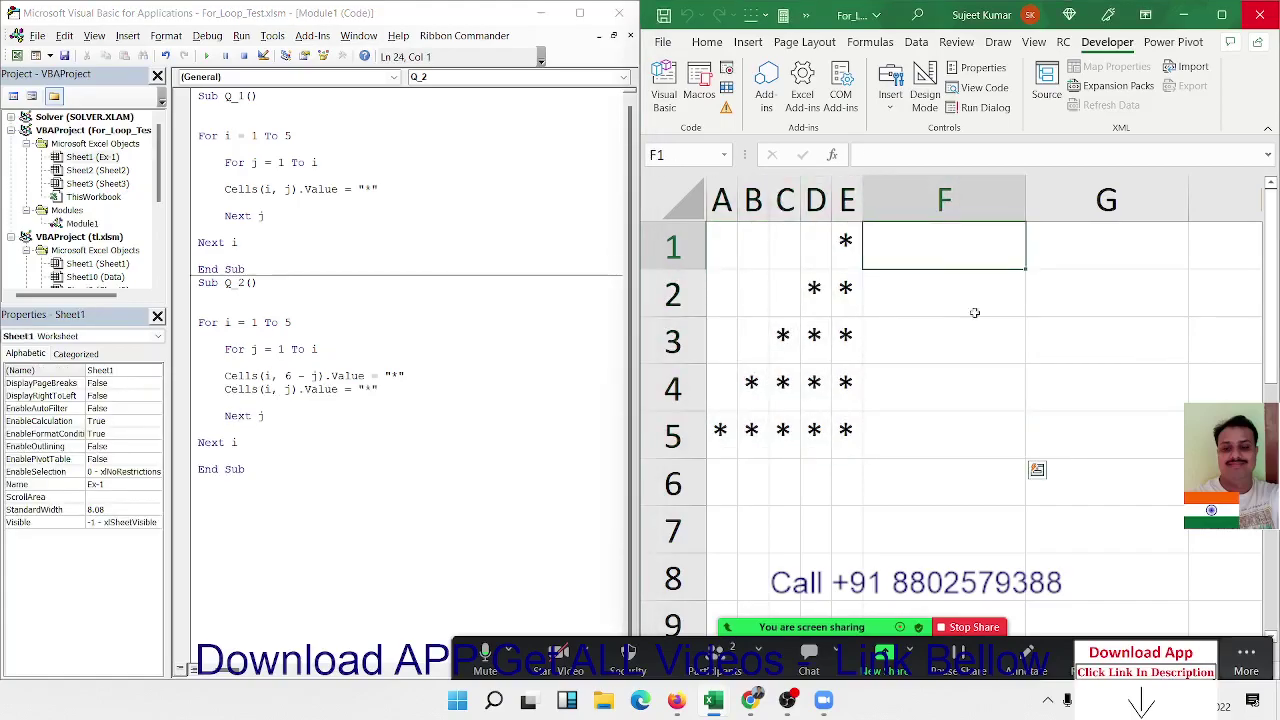
drag(902, 260, 1100, 440)
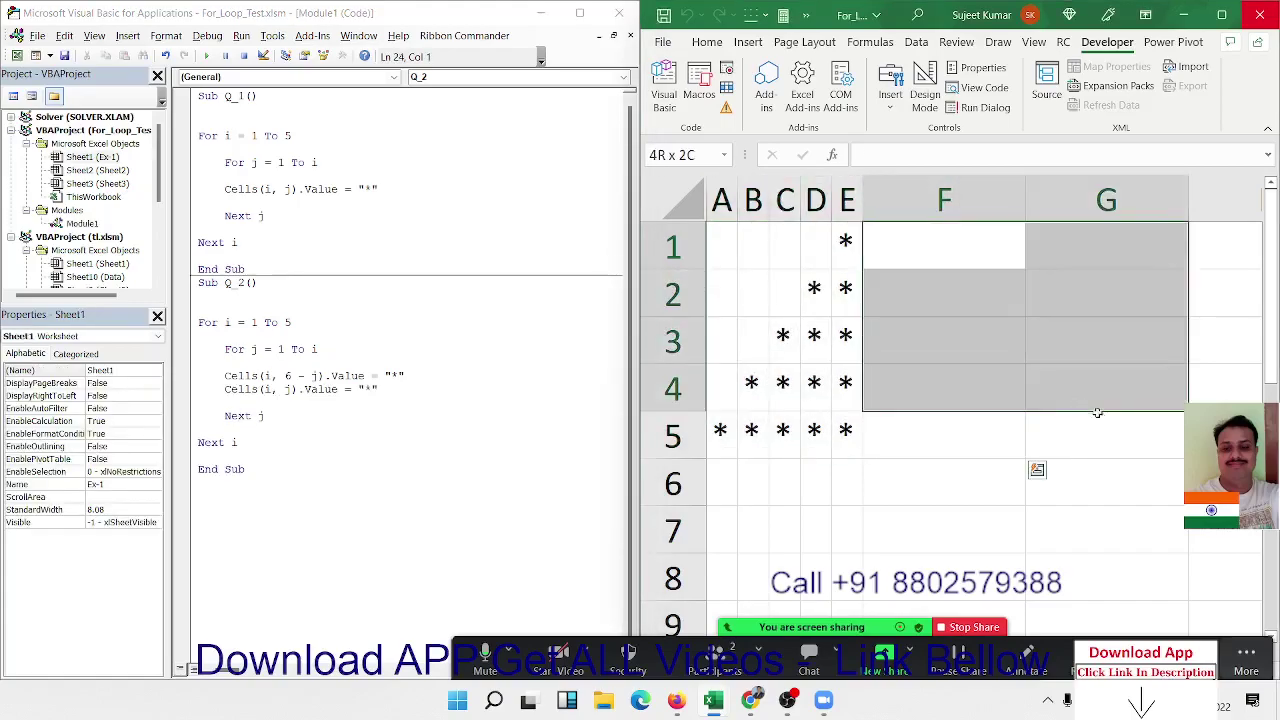
double_click(287, 376)
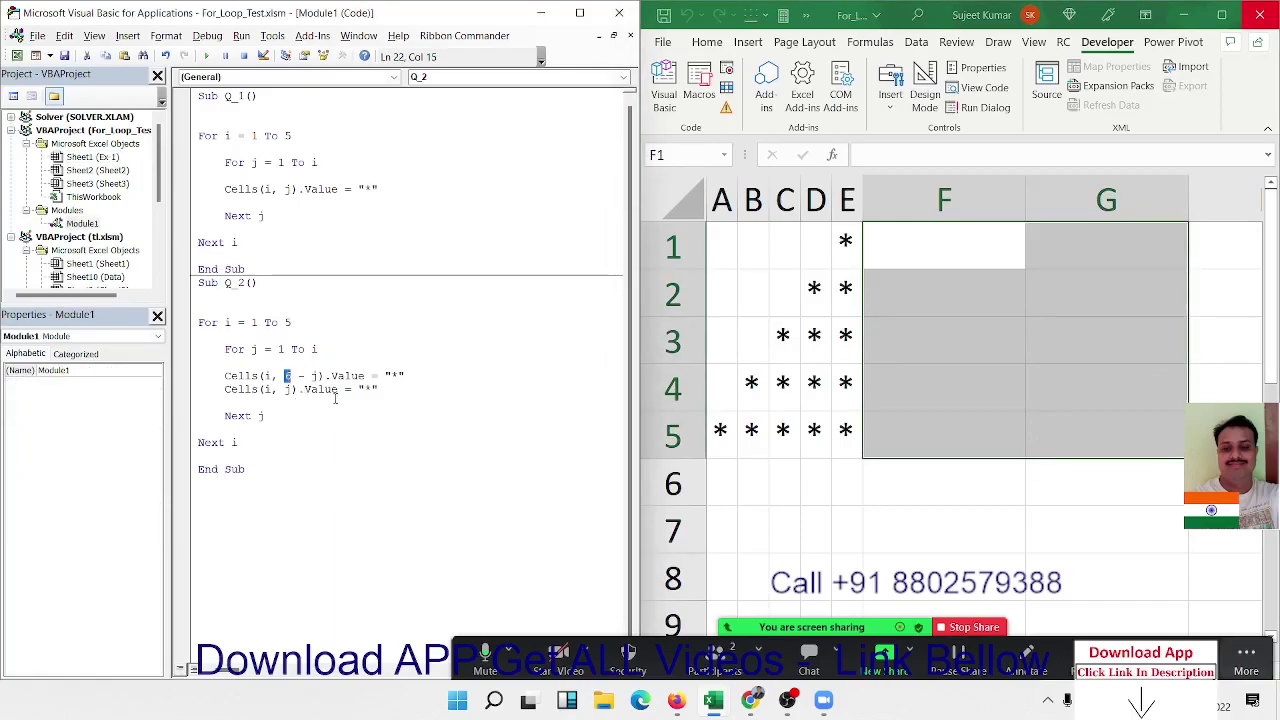
key(Delete)
key(Delete)
key(Delete)
key(Delete)
text(6)
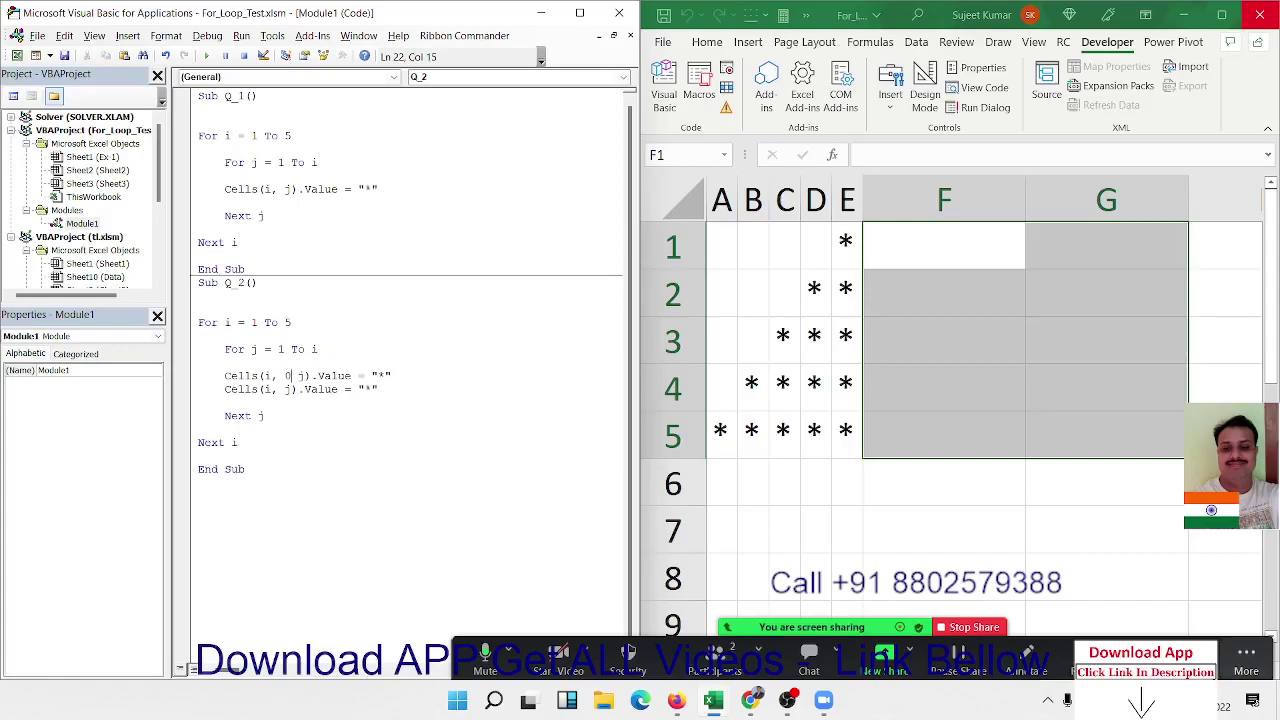
key(BackSpace)
text(+5)
click(363, 442)
click(846, 432)
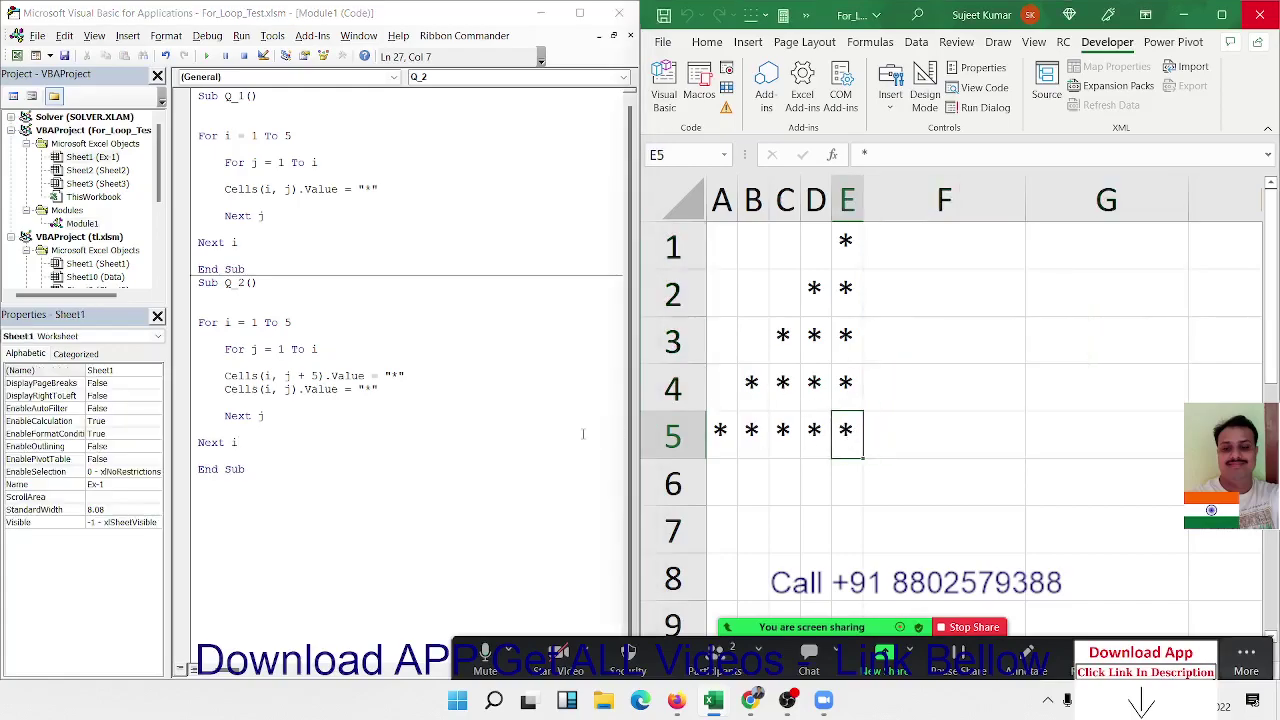
Restore the first line to Cells(i, 6 - j) and make the second Cells(i, j + 5).
click(320, 376)
key(BackSpace)
key(BackSpace)
key(BackSpace)
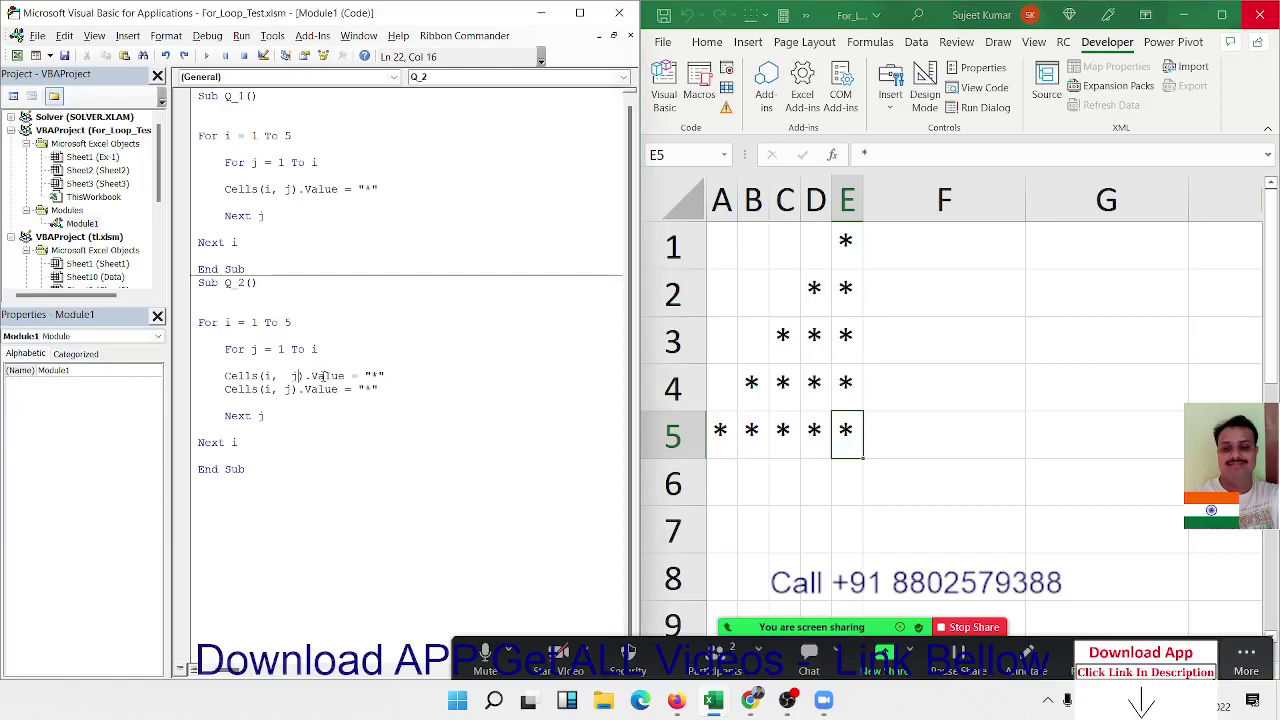
text(6 -)
click(290, 389)
text(+5)
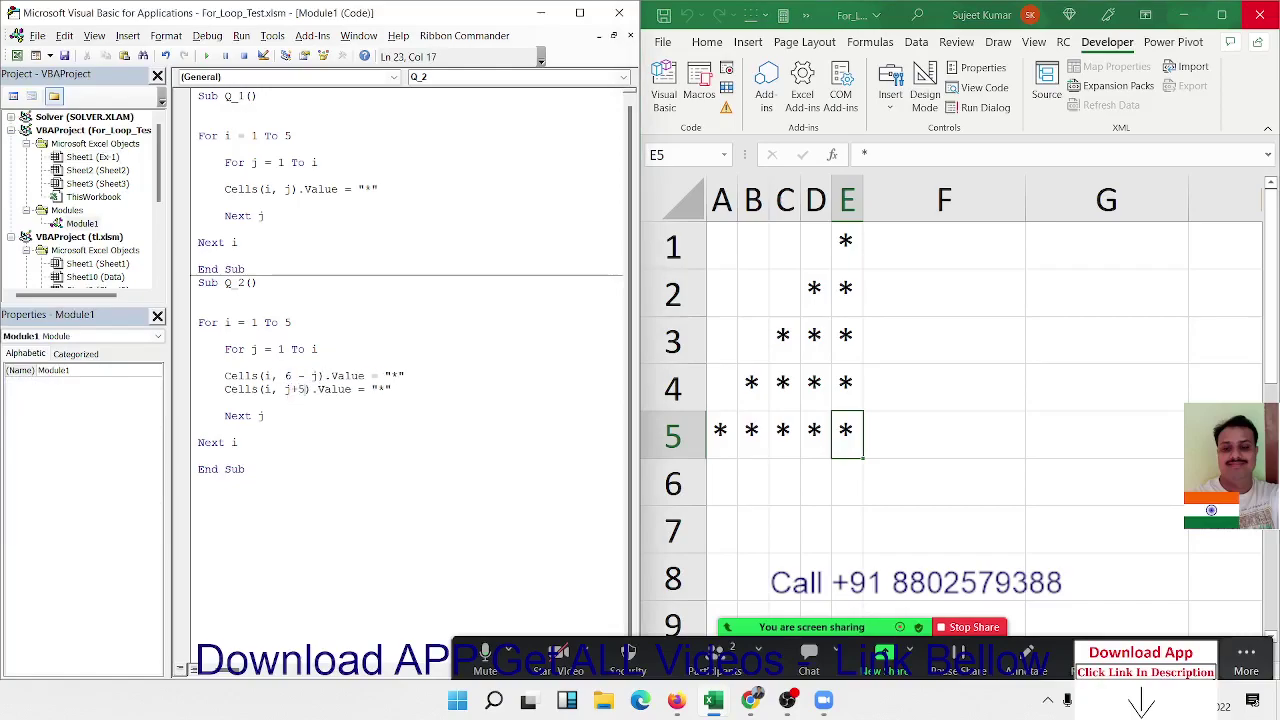
Clear the asterisks from A1:E5 on the worksheet.
click(814, 466)
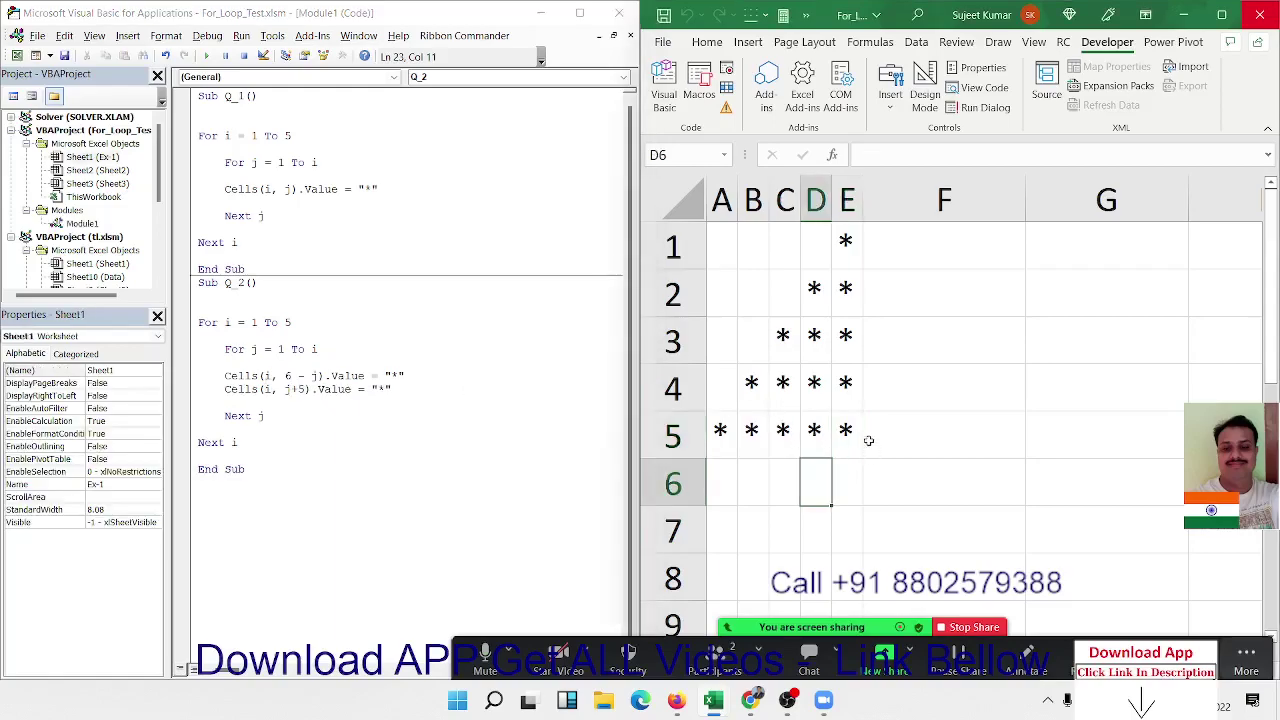
click(850, 432)
drag(845, 430, 733, 233)
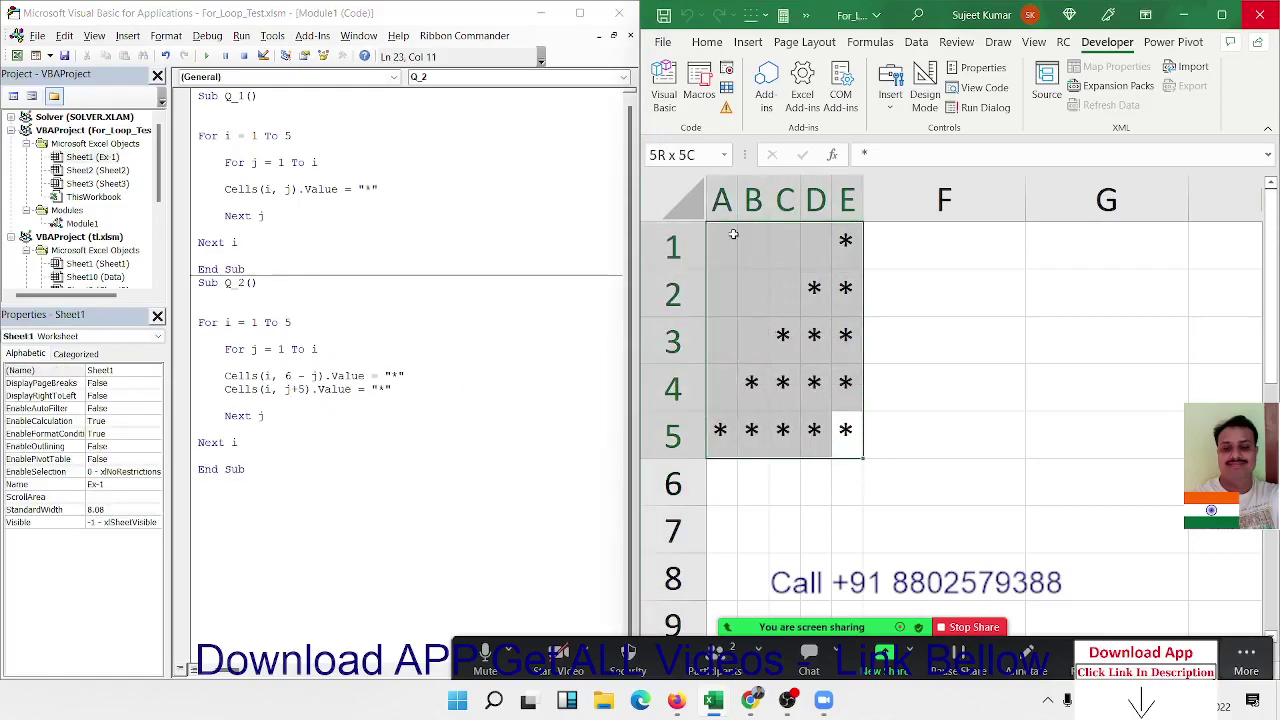
key(Delete)
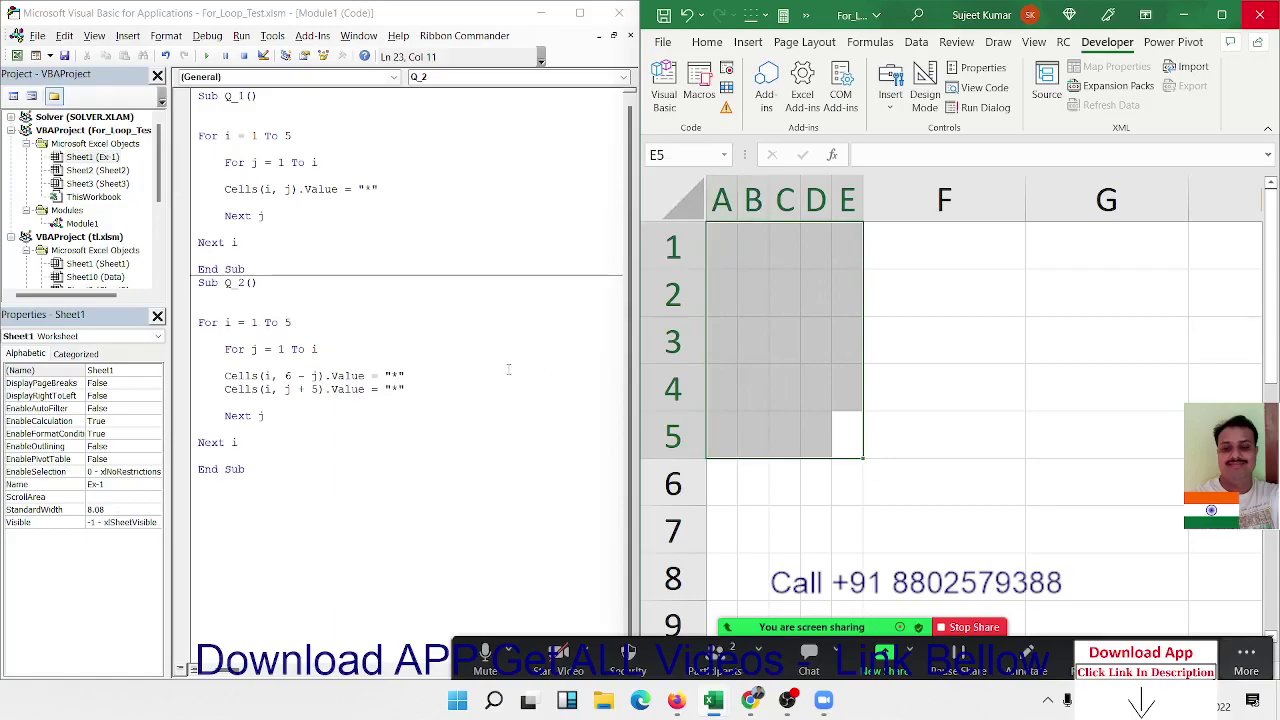
click(400, 368)
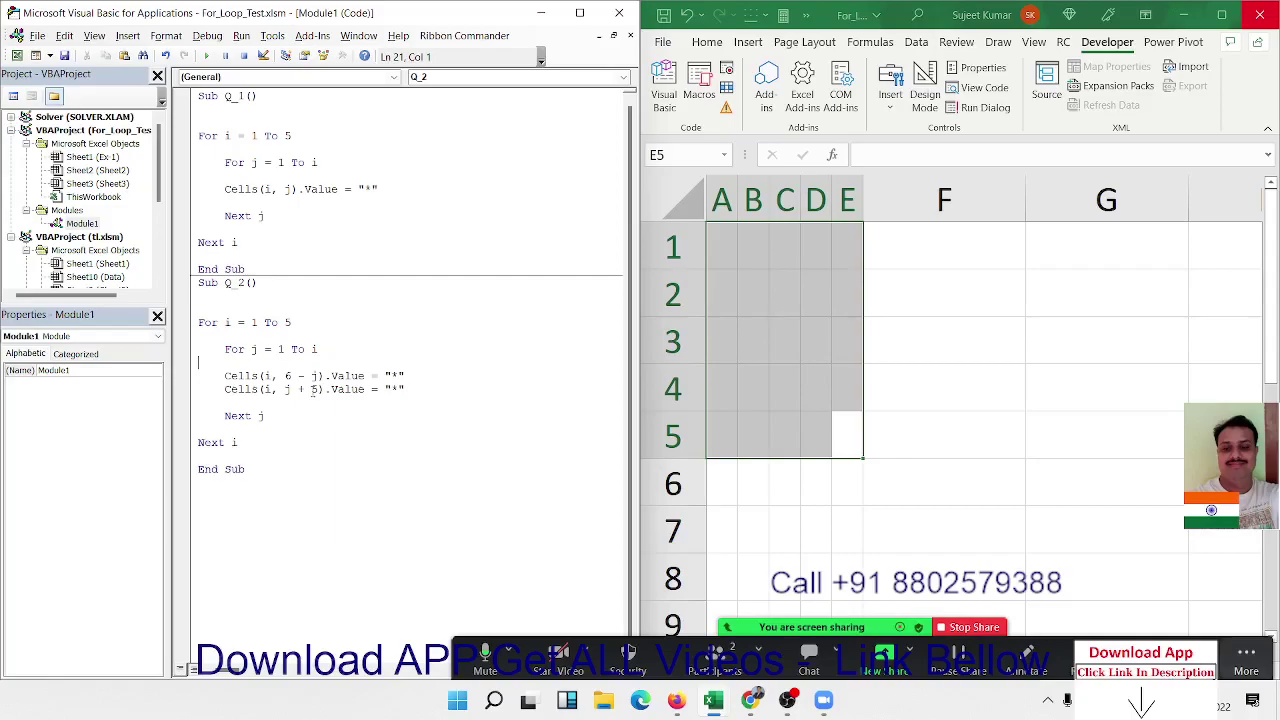
Step through the updated Q_2 and run it to completion, drawing the full pyramid in A1:J5.
key(F8)
key(F8)
key(F8)
key(F8)
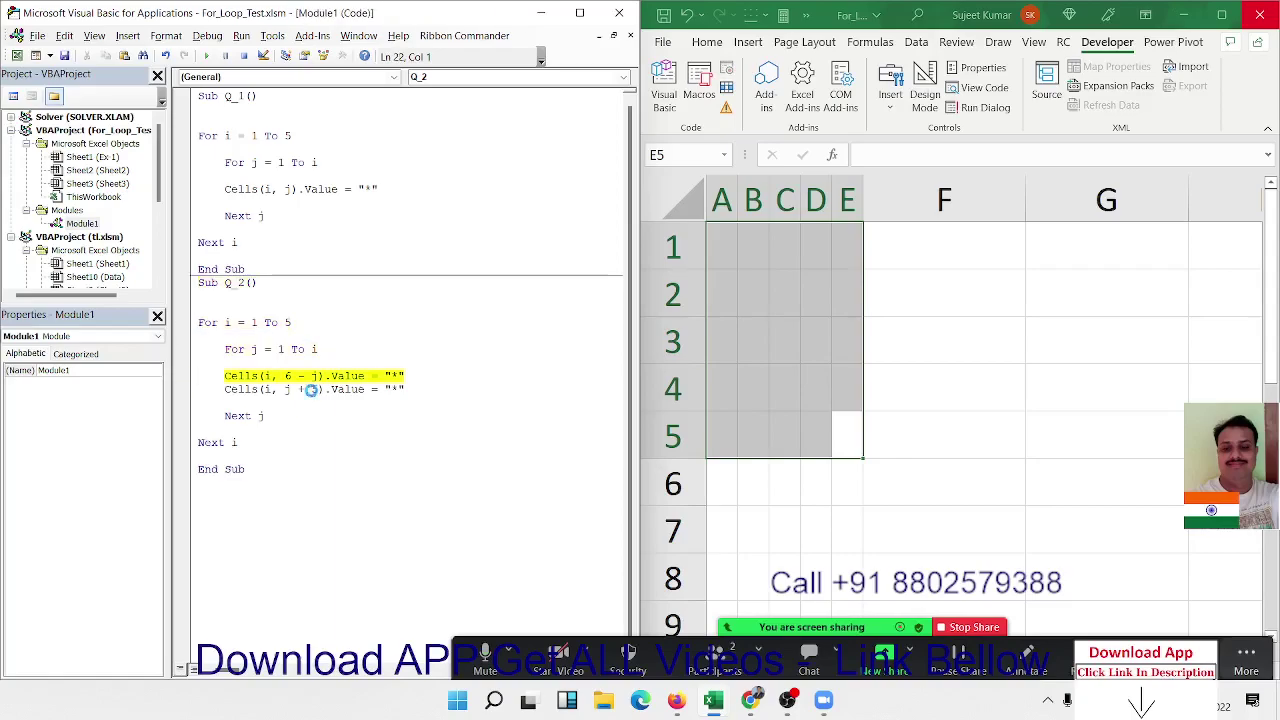
key(F8)
key(F8)
key(F8)
key(F8)
key(F8)
key(F8)
key(F8)
key(F8)
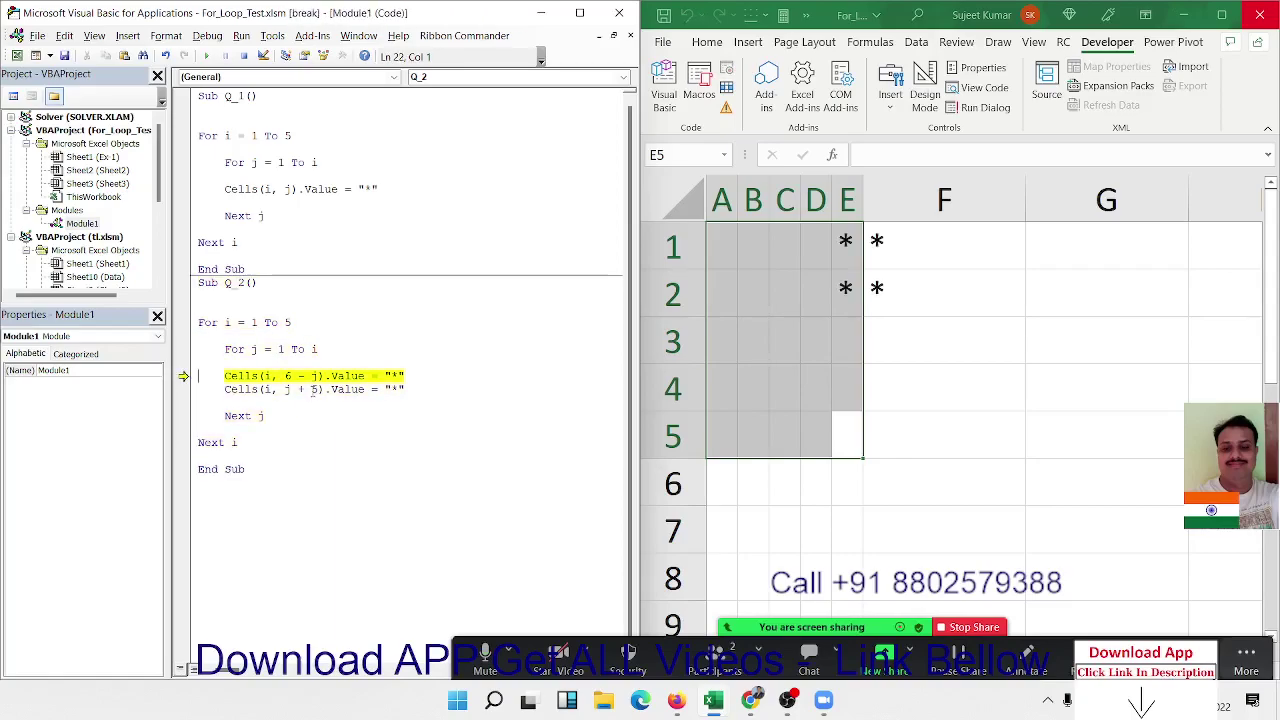
key(F8)
key(F8)
key(F8)
key(F8)
key(F8)
key(F8)
key(F8)
key(F8)
key(F8)
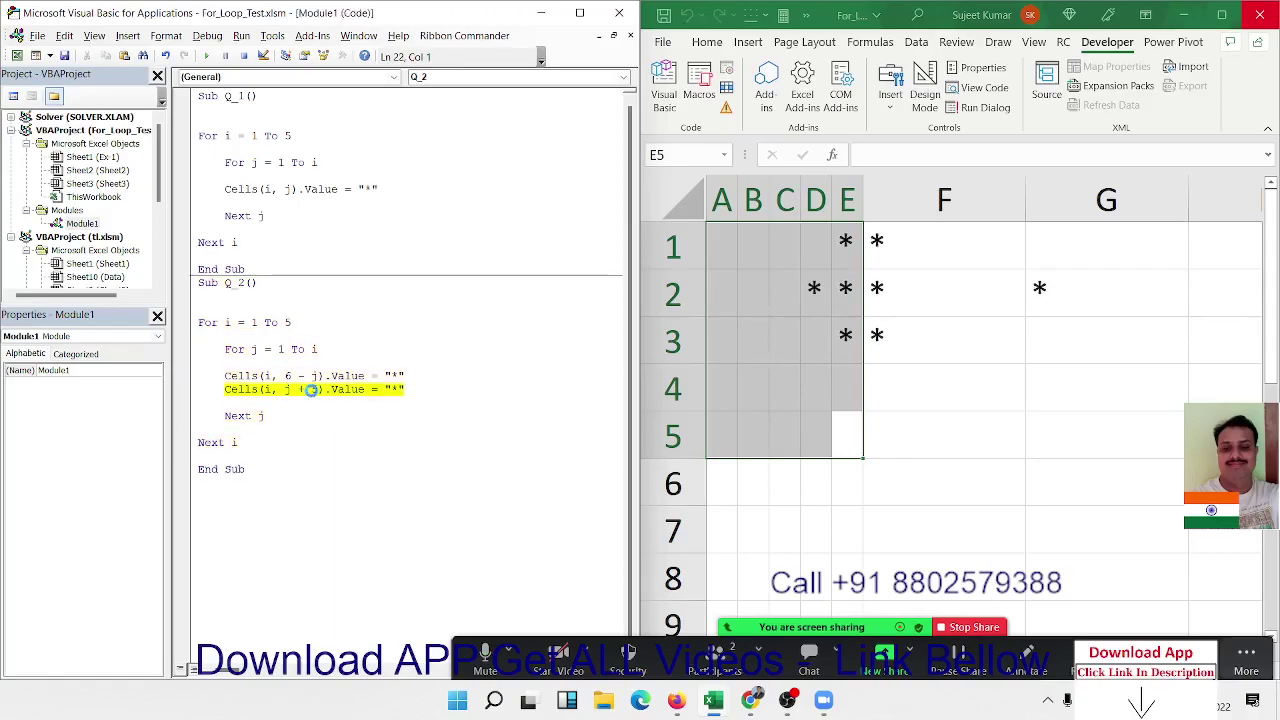
key(F8)
key(F8)
key(F8)
key(F8)
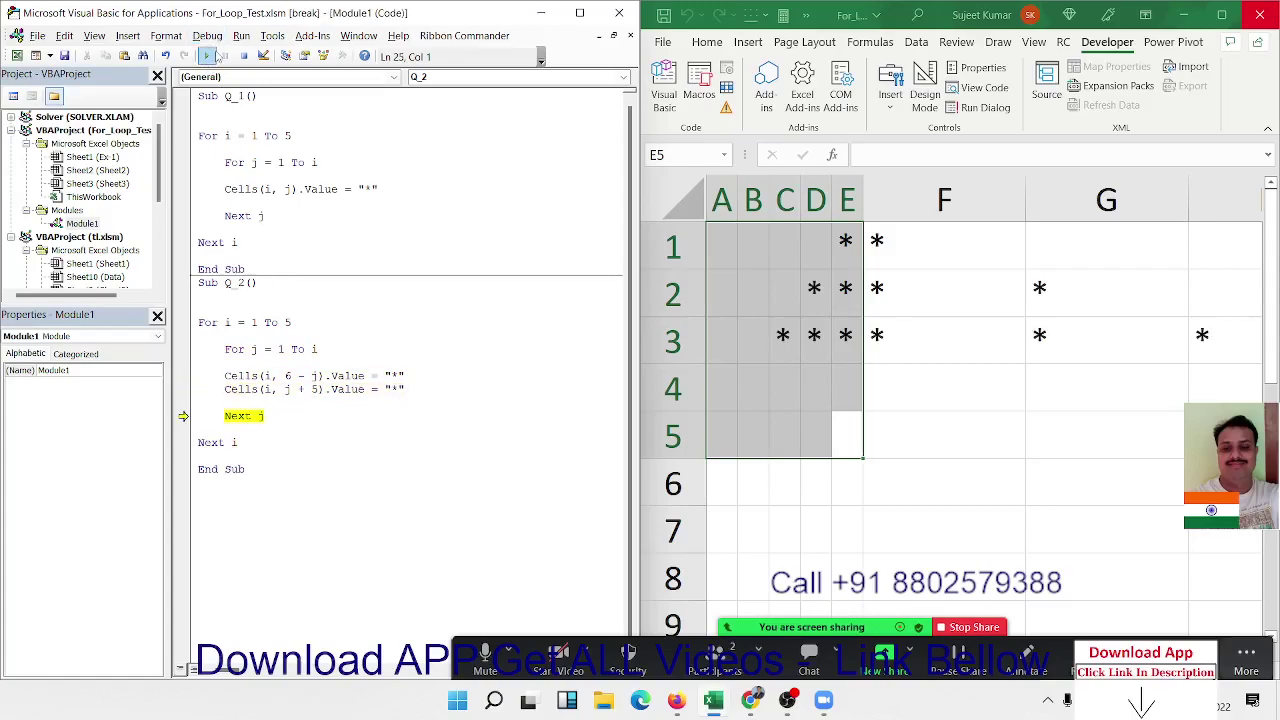
click(207, 56)
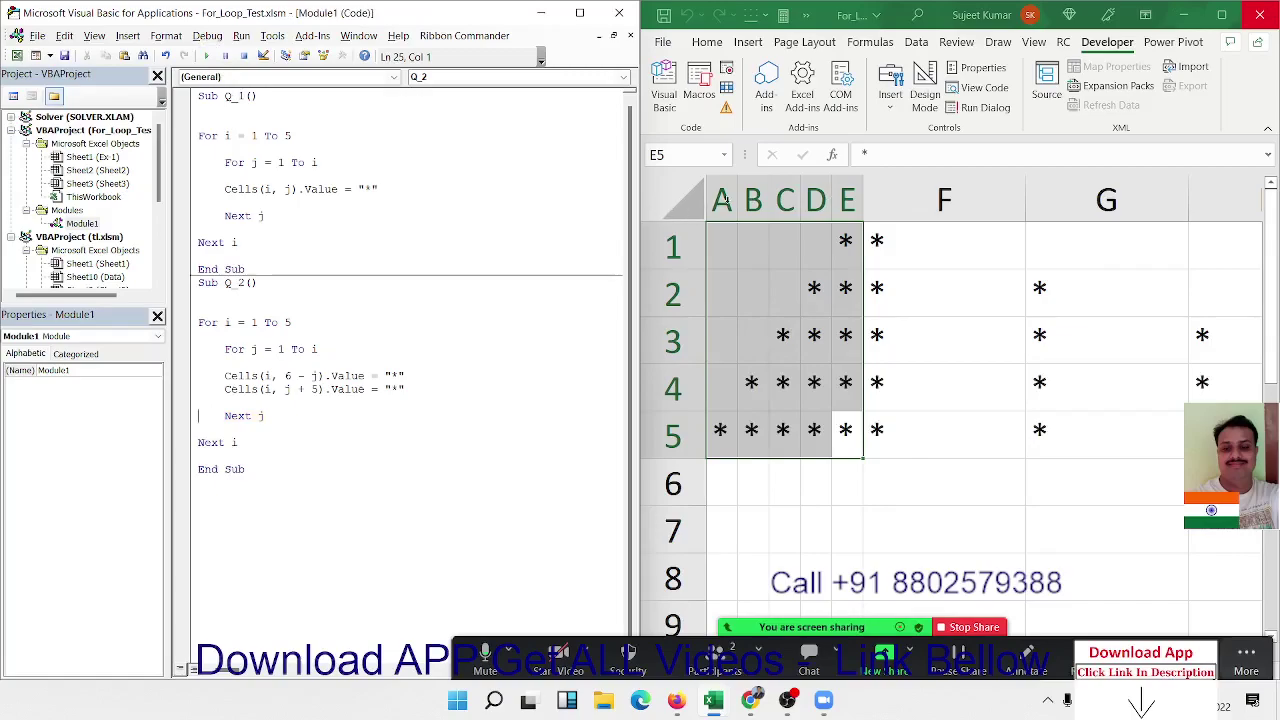
Return the sheet to A1 and select all the Q_1 and Q_2 macro code.
mouse_move(722, 200)
mouse_down()
mouse_move(1033, 206)
mouse_move(987, 240)
mouse_move(949, 210)
mouse_up()
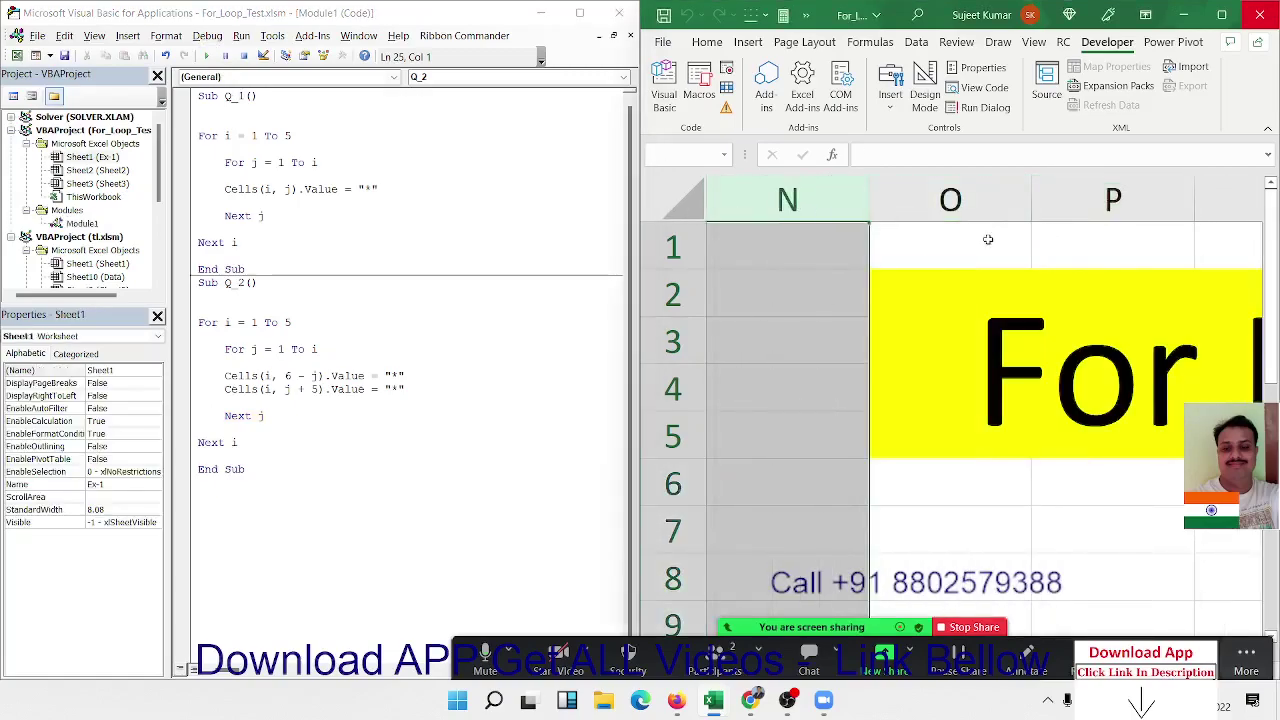
click(874, 212)
click(840, 250)
key(ctrl+Home)
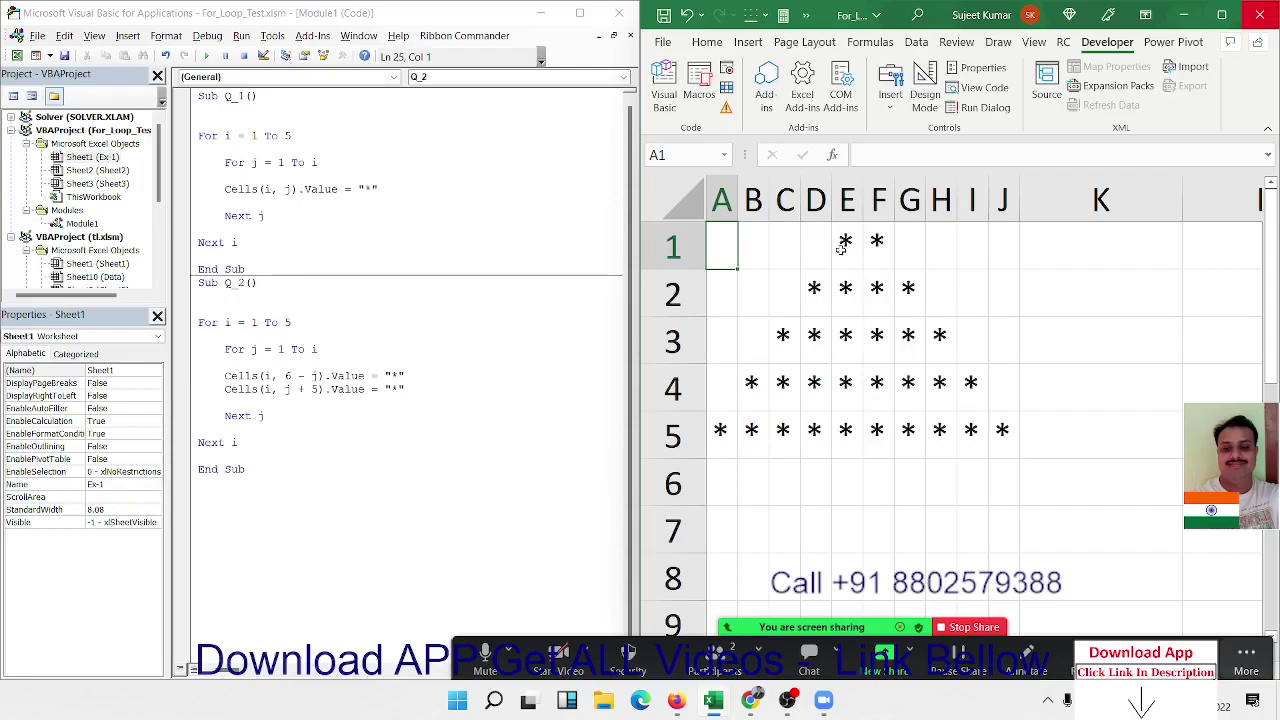
click(408, 398)
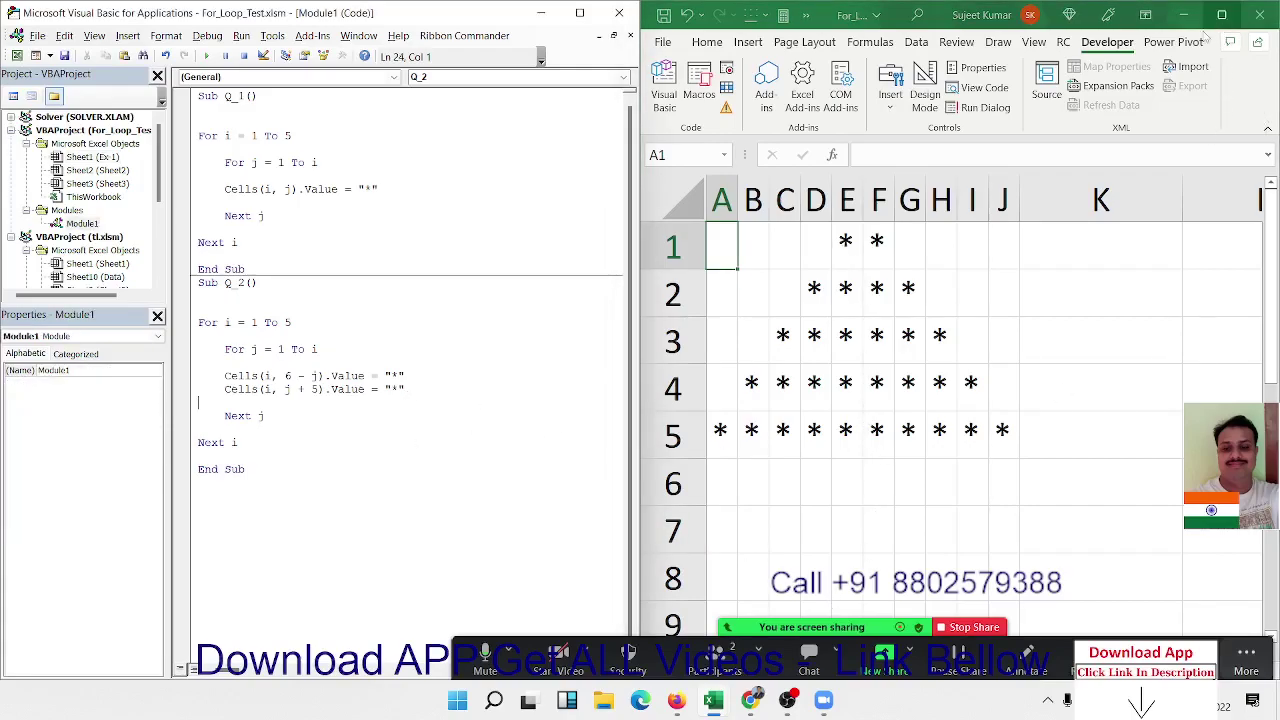
drag(329, 498, 222, 160)
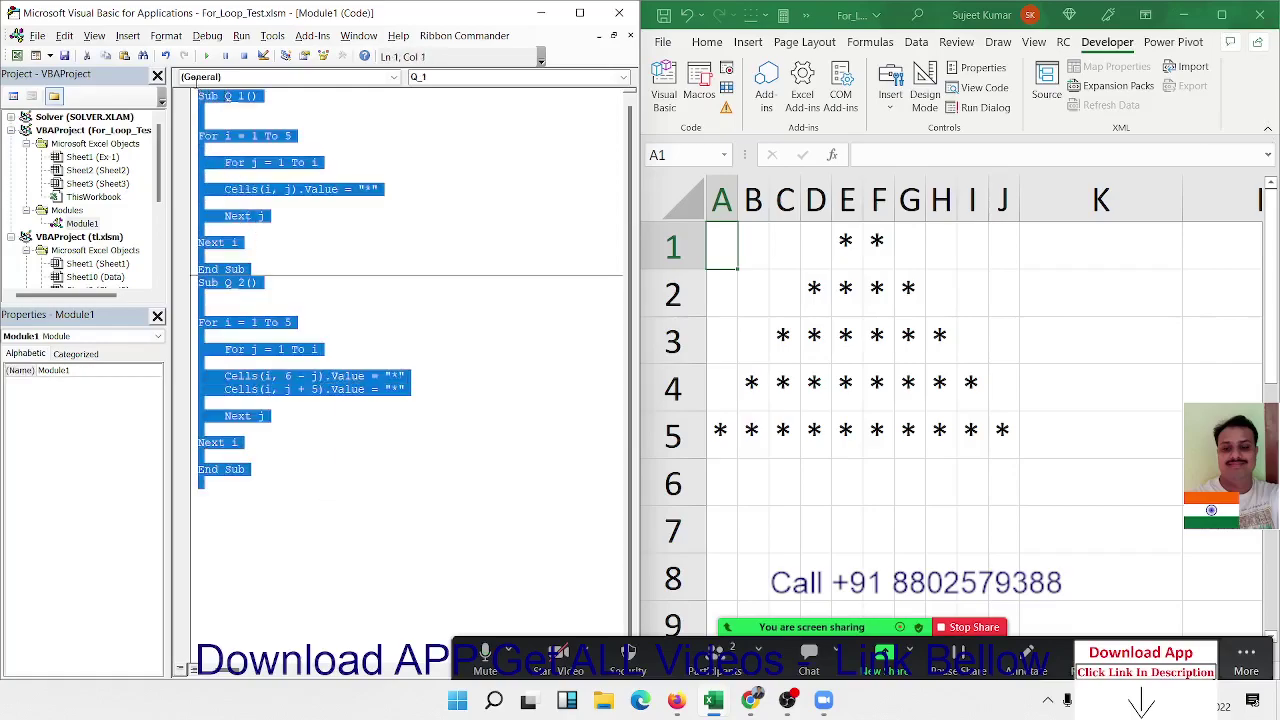
Maximize Excel and paste the macro code into cell V2.
click(1219, 27)
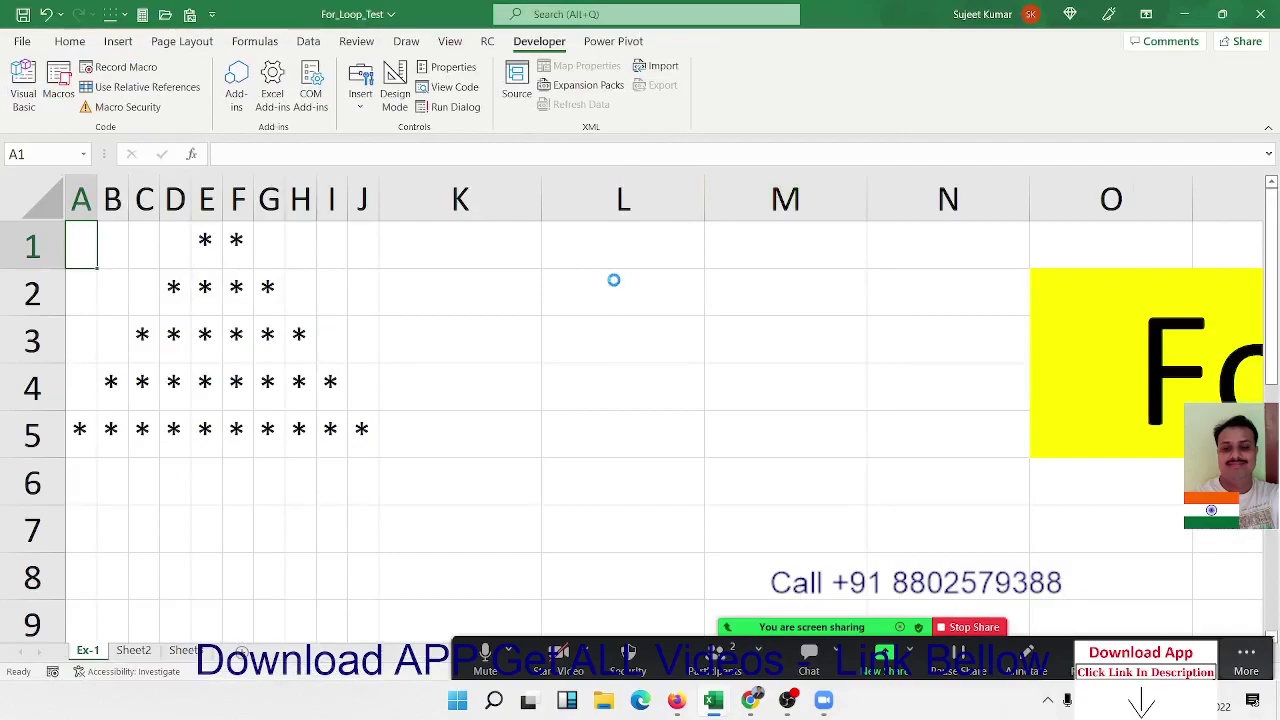
scroll(612, 276, down, 2)
scroll(612, 277, down, 2)
scroll(613, 280, down, 2)
scroll(614, 281, down, 1)
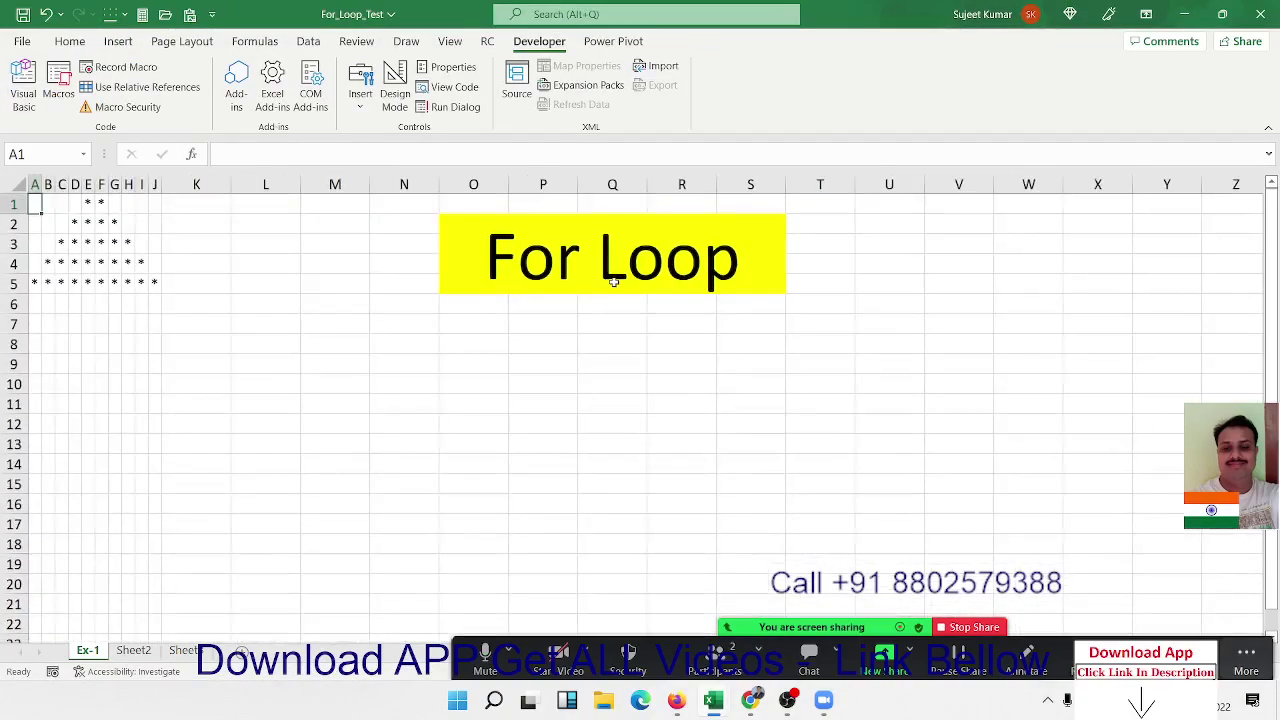
scroll(613, 283, up, 1)
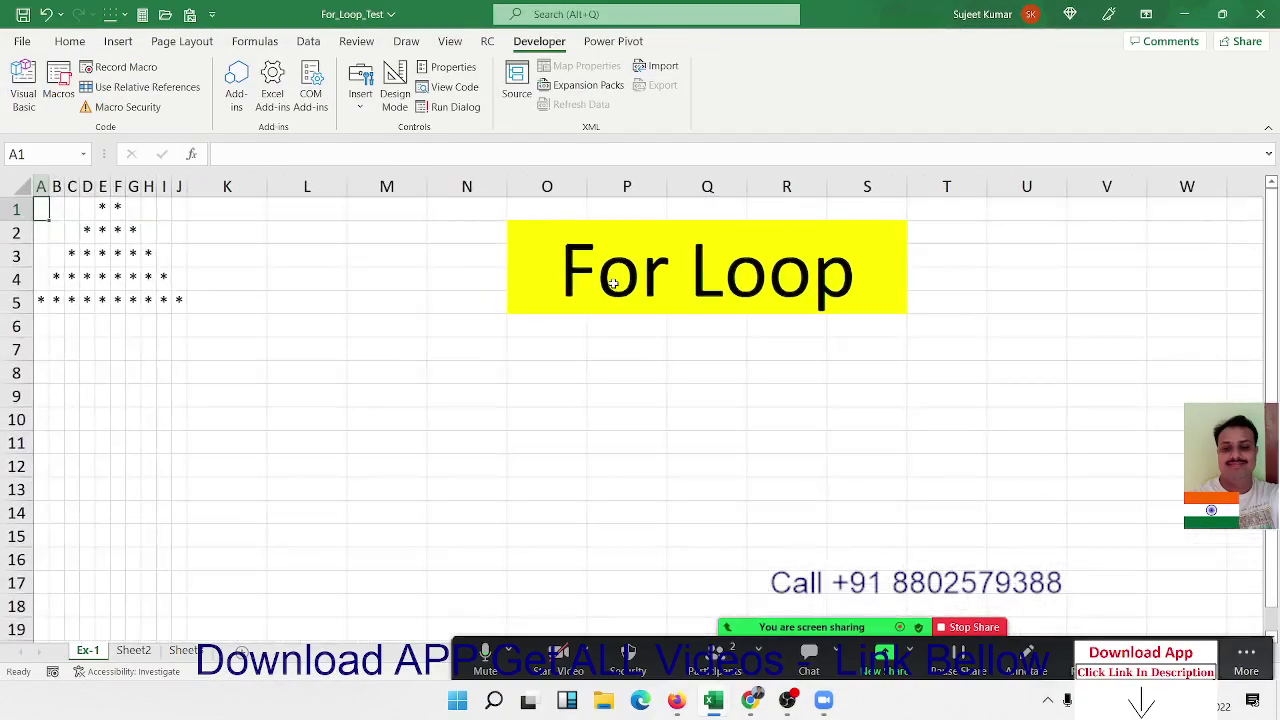
click(1094, 226)
key(ctrl+v)
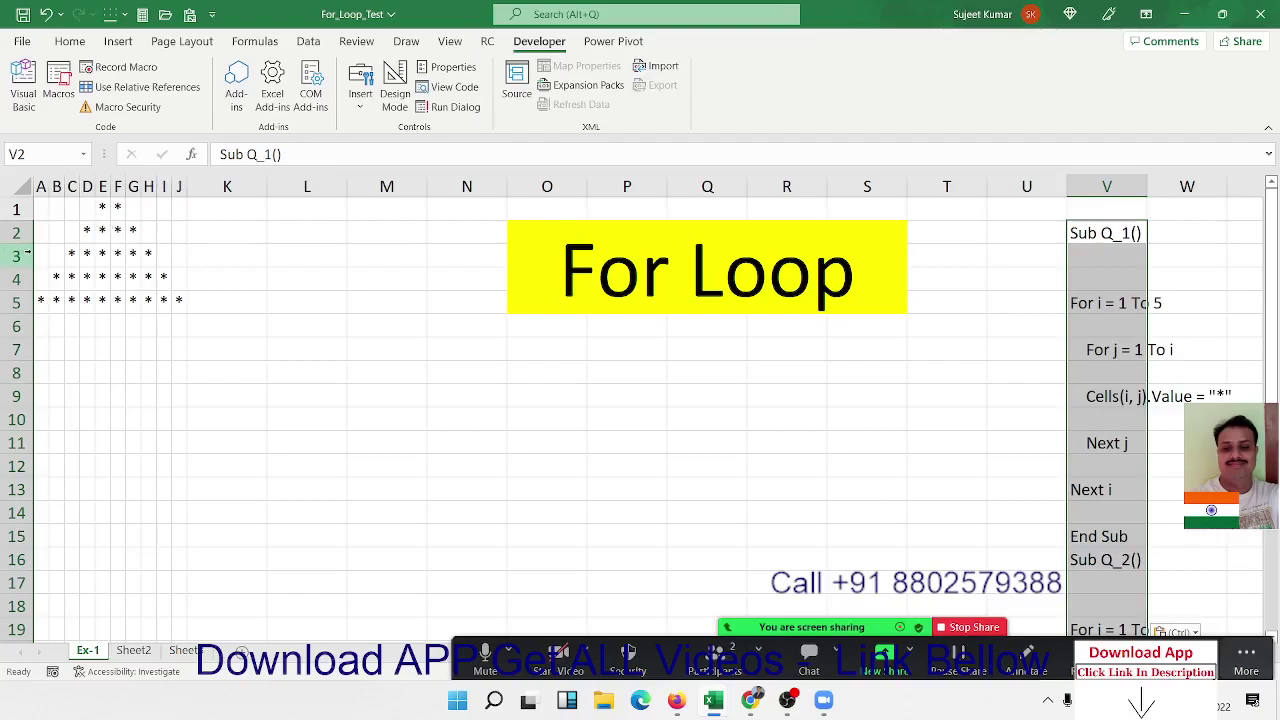
click(128, 418)
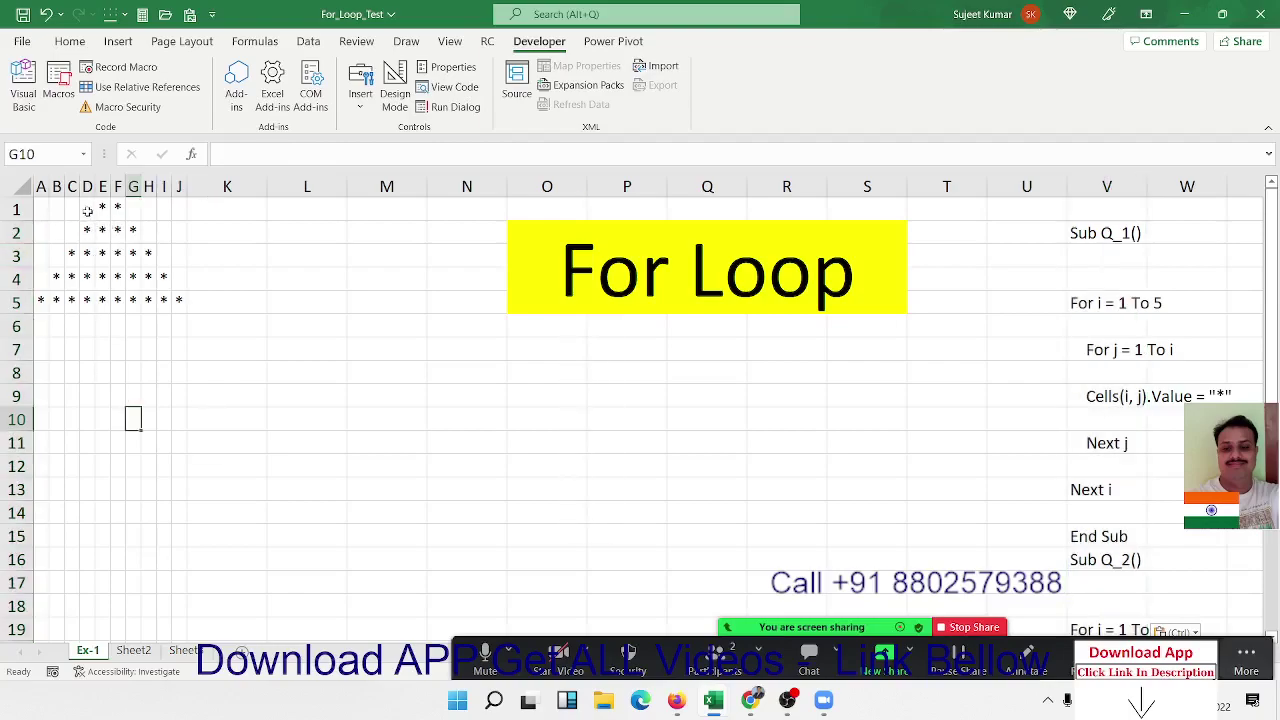
Copy the pyramid's left half A1:E5 and bring up paste options for L7.
drag(41, 210, 104, 300)
click(118, 349)
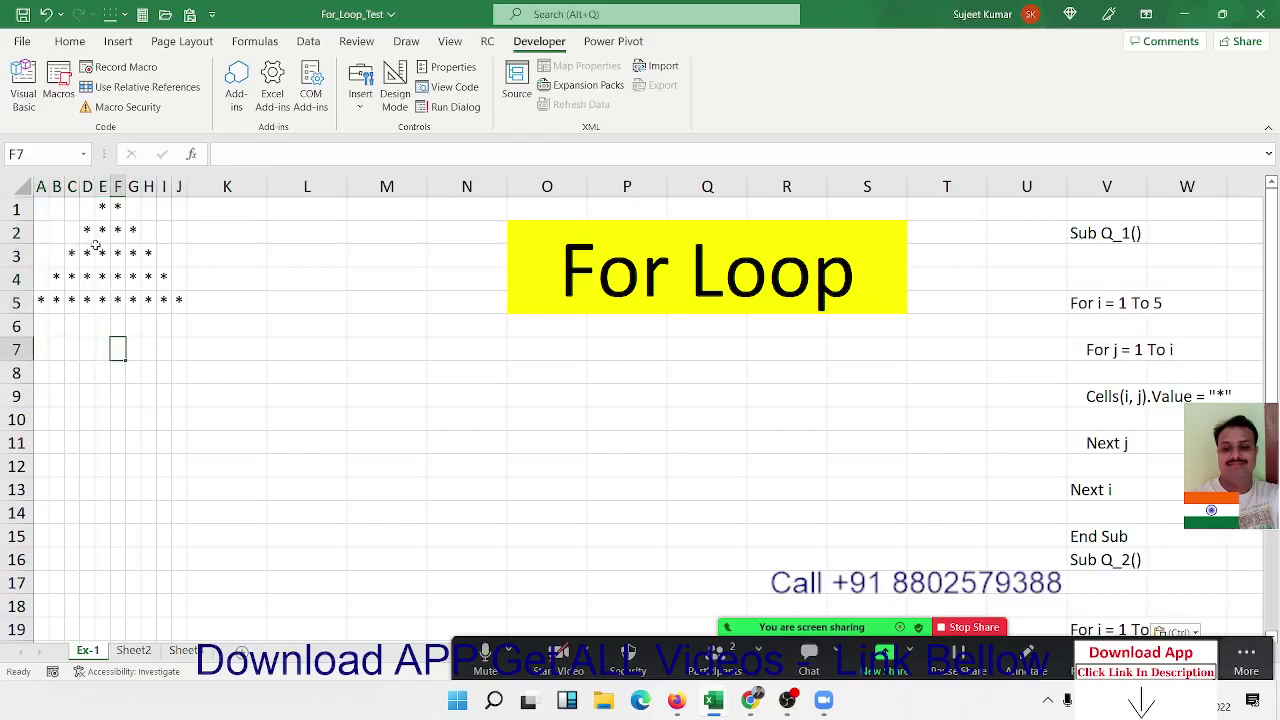
click(104, 208)
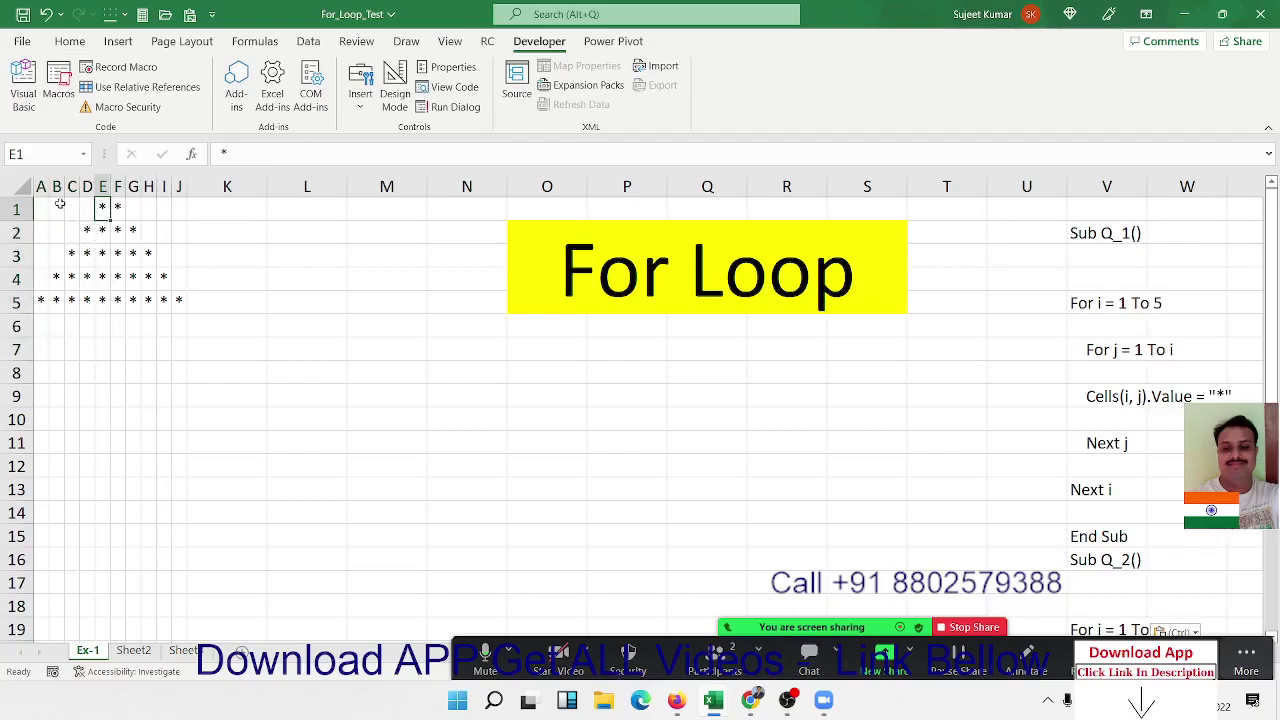
drag(38, 210, 104, 300)
key(ctrl+c)
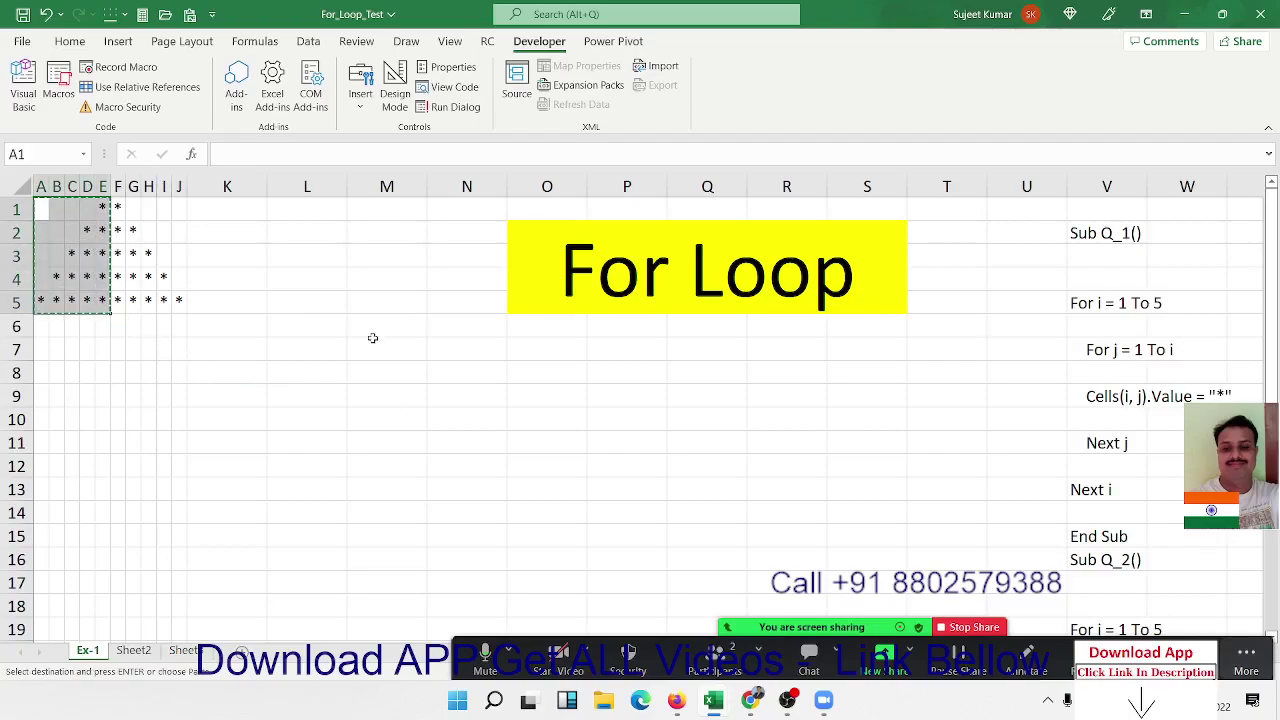
click(322, 348)
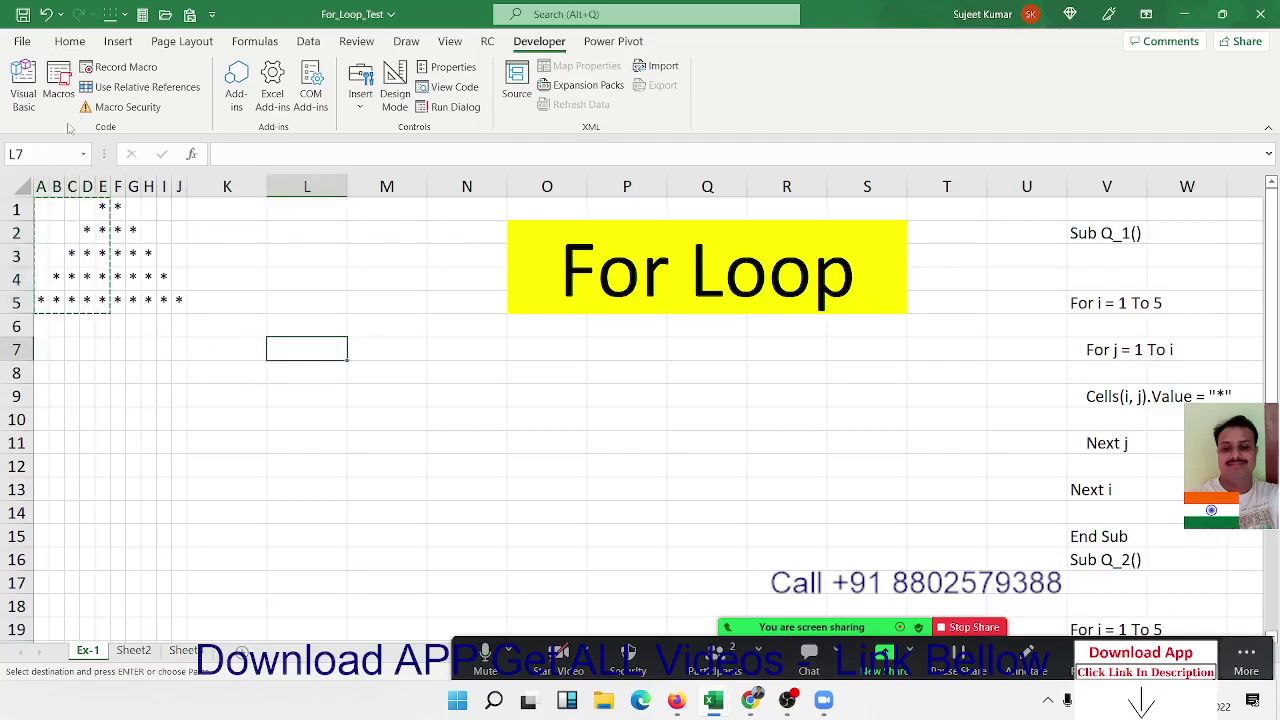
click(70, 41)
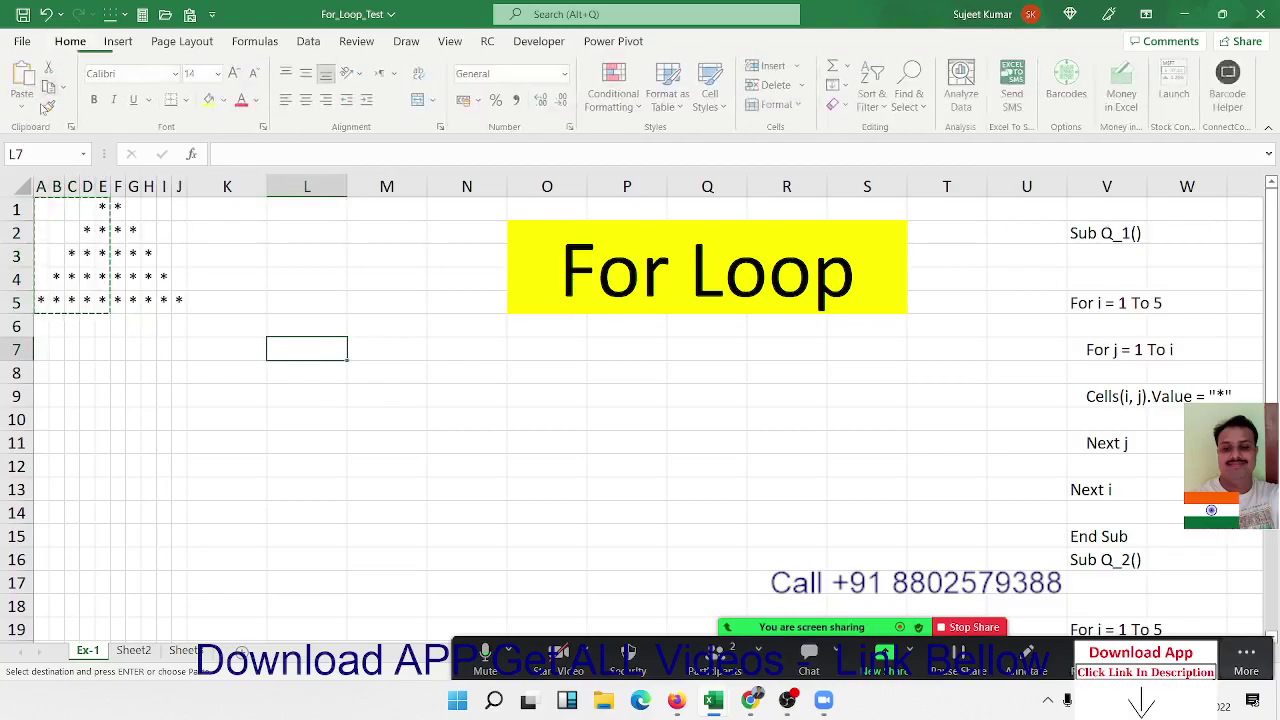
click(24, 105)
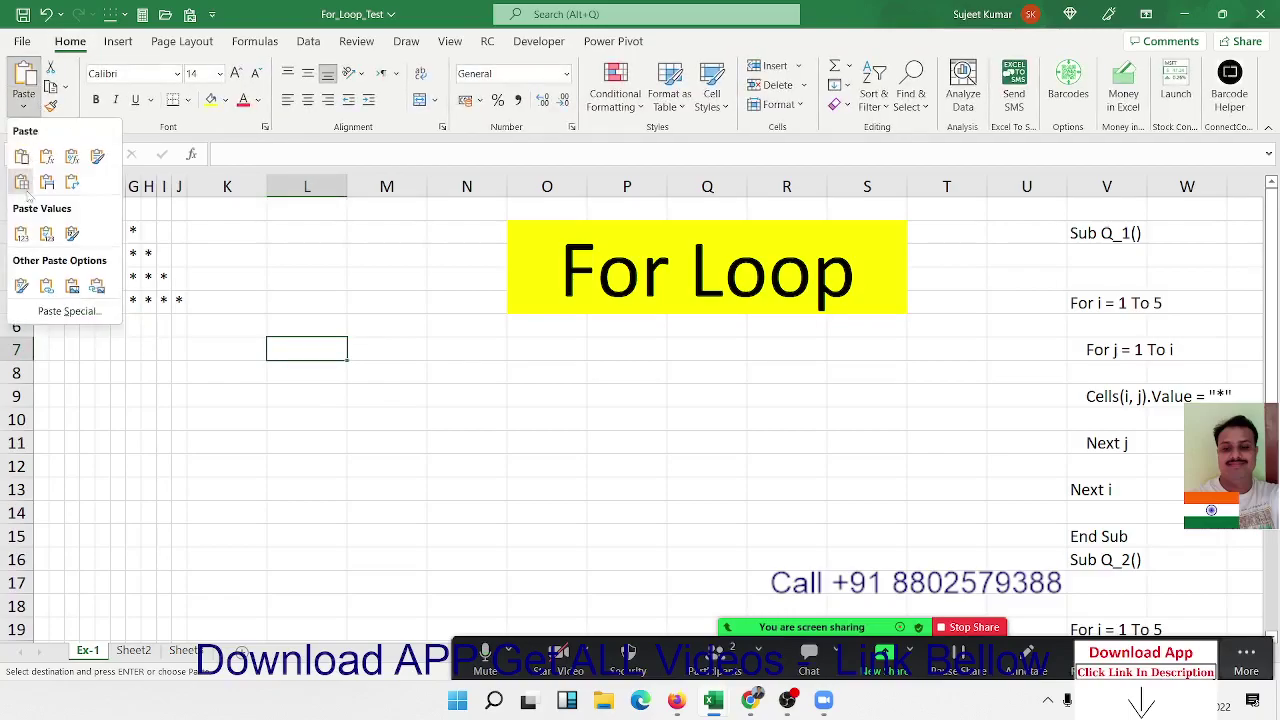
Paste A1:E5 as a picture at L7, then copy the right half F1:J5.
click(73, 287)
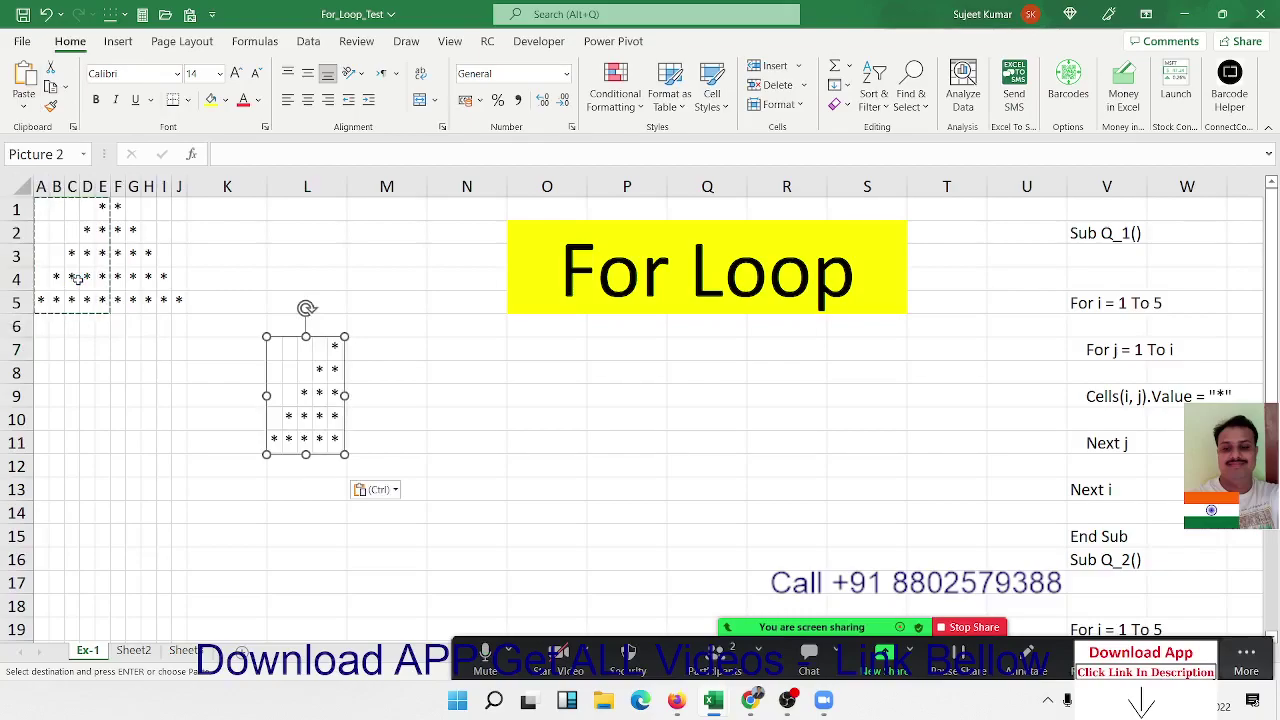
click(384, 376)
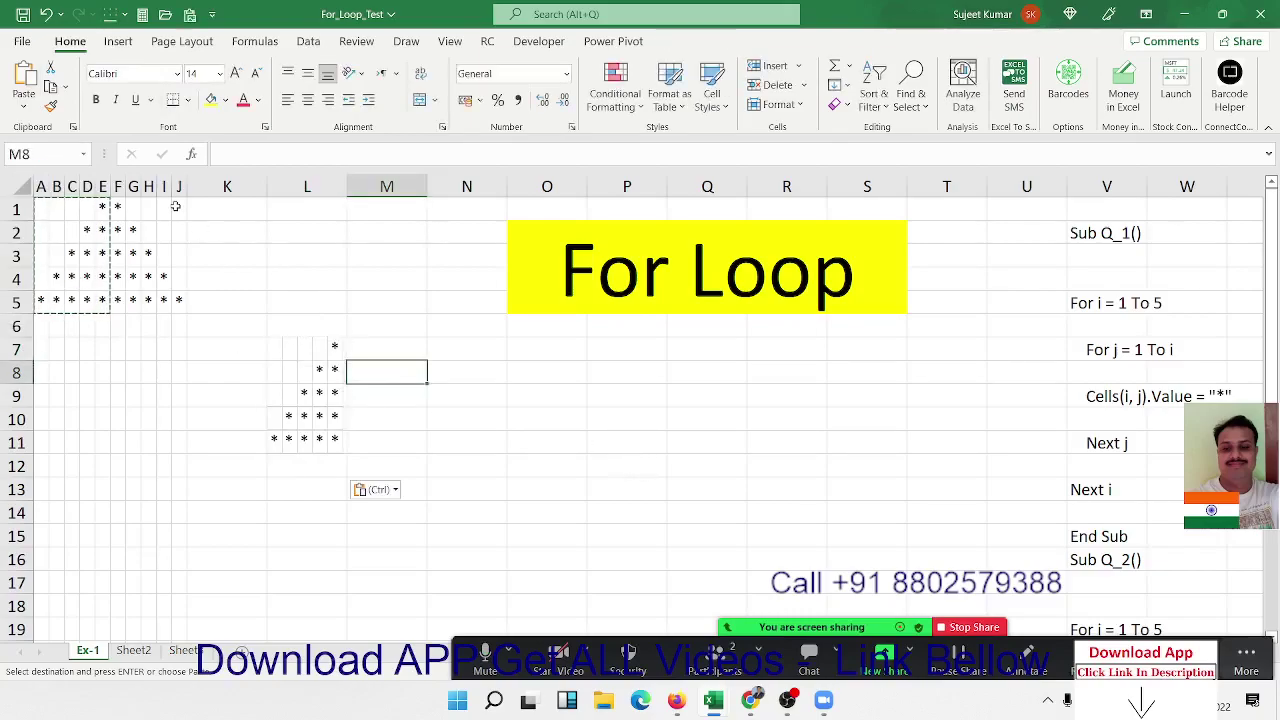
drag(116, 208, 178, 298)
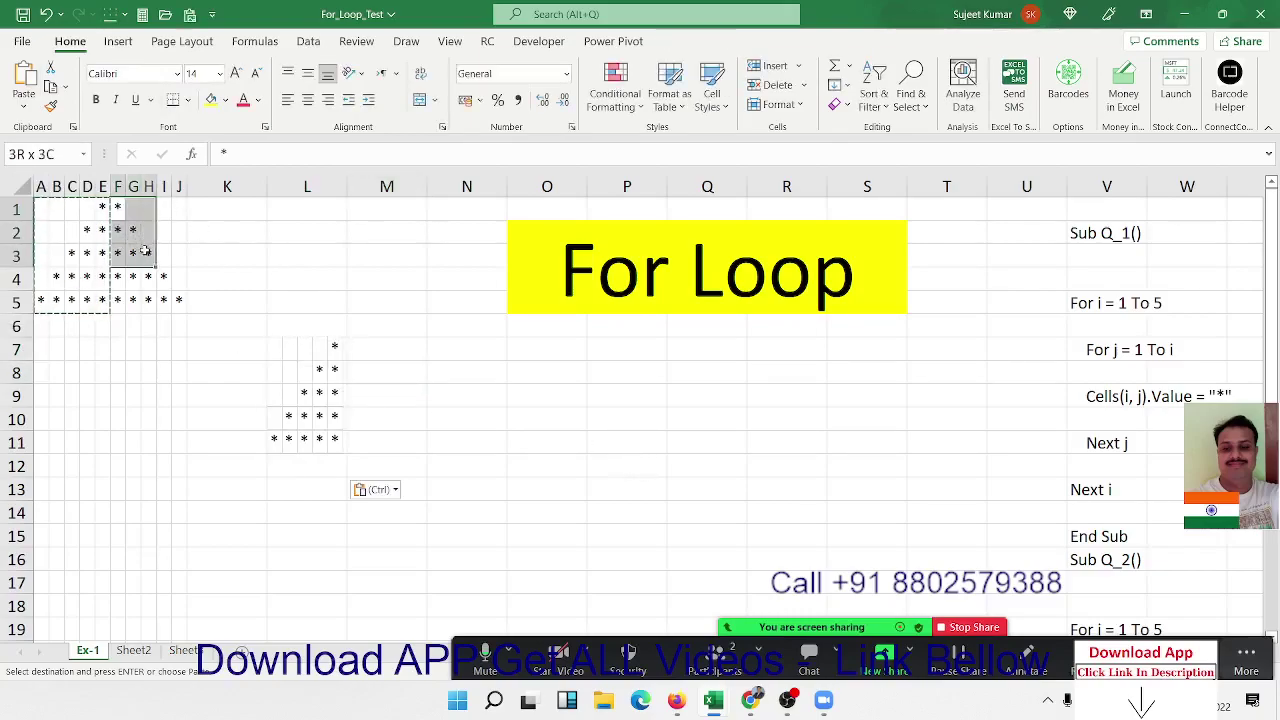
key(ctrl+c)
click(400, 370)
Paste F1:J5 as a linked picture and join it to the left-half picture.
click(24, 104)
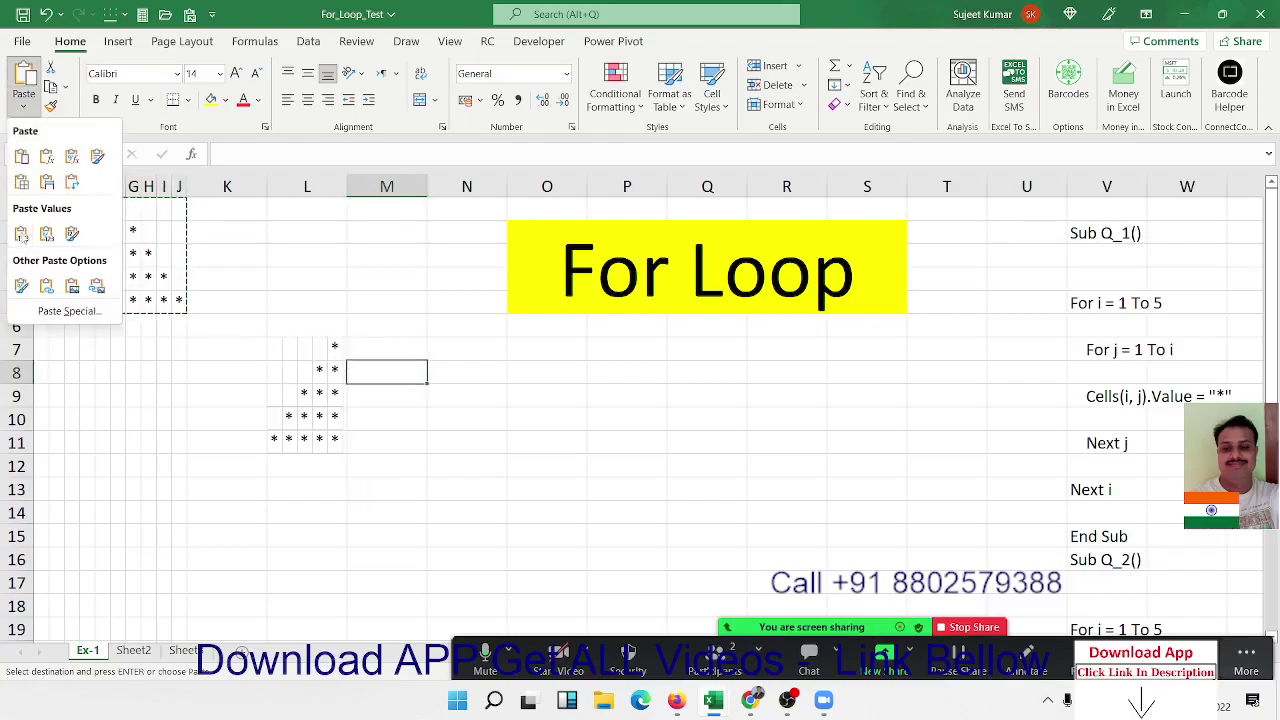
click(96, 287)
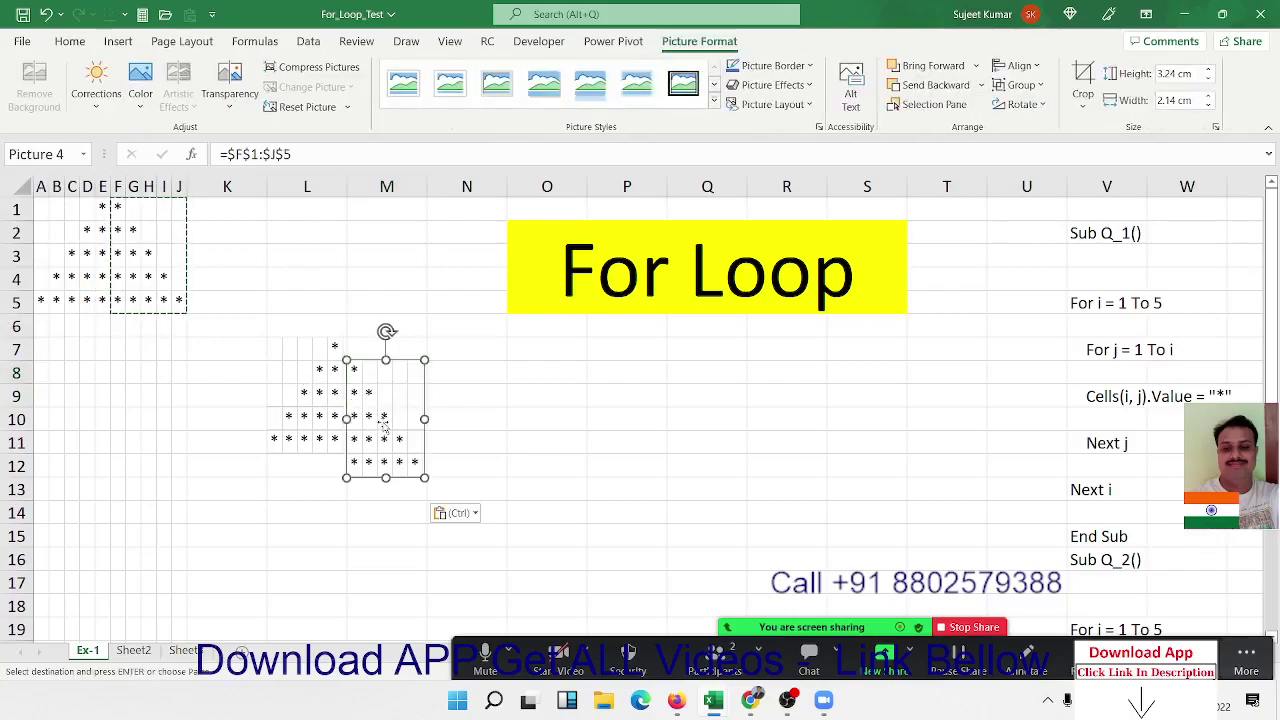
drag(387, 419, 372, 404)
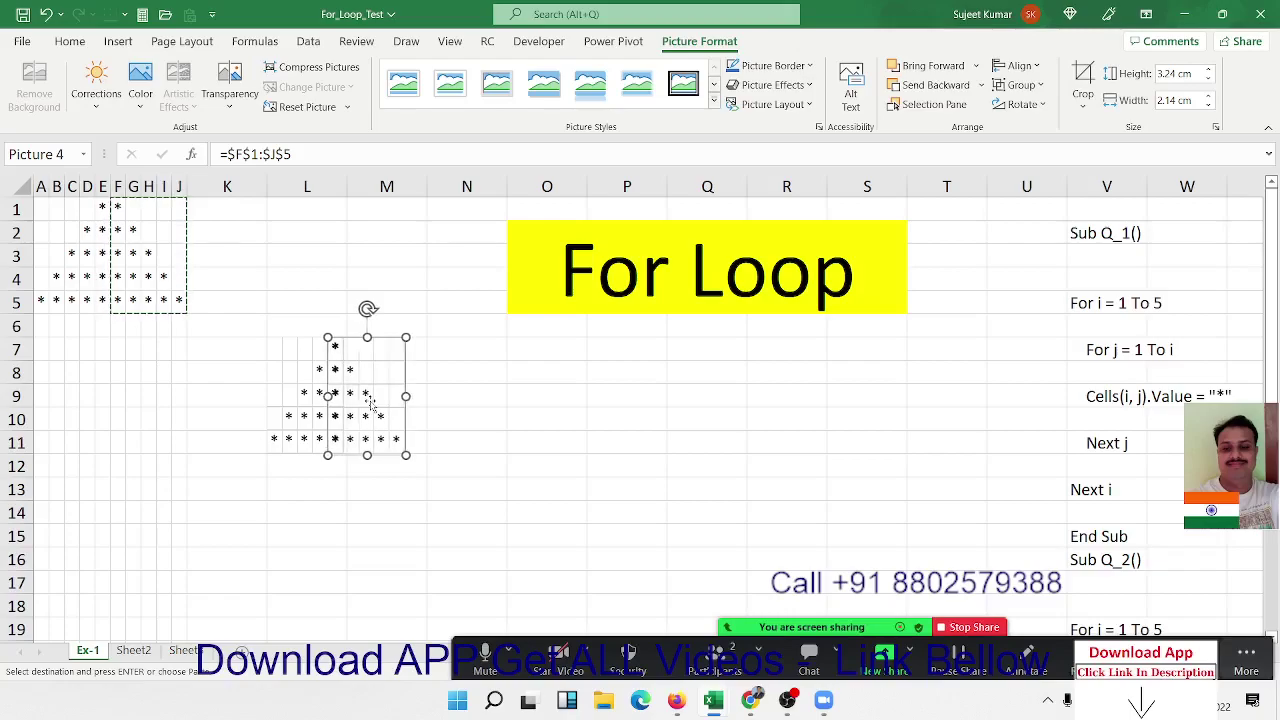
click(614, 397)
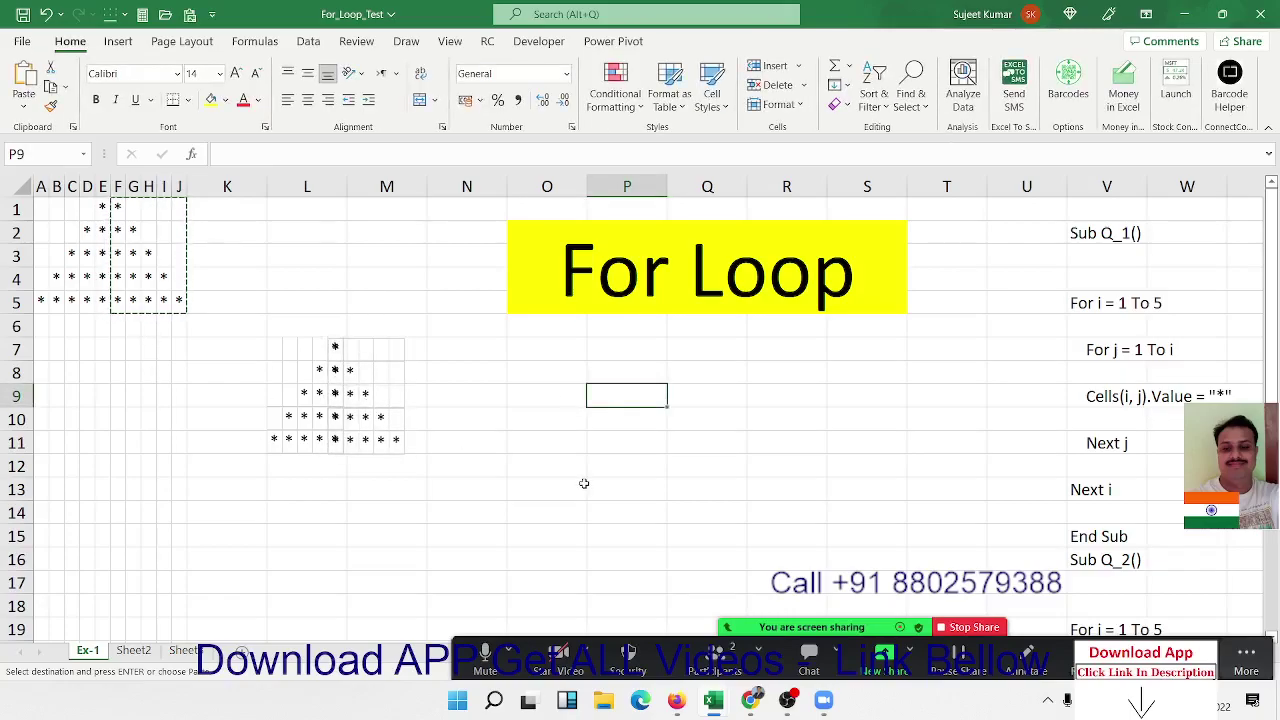
Label the rebuilt pyramid Q1 in cell K7.
click(229, 353)
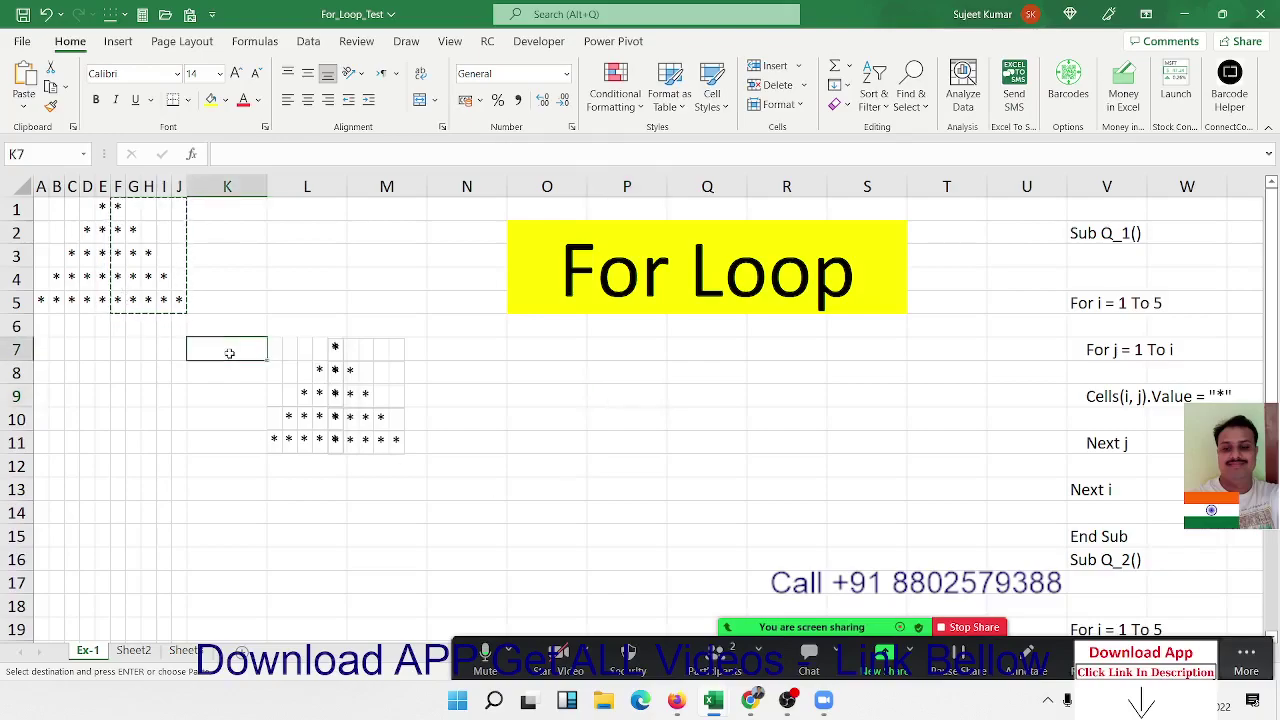
text(Q)
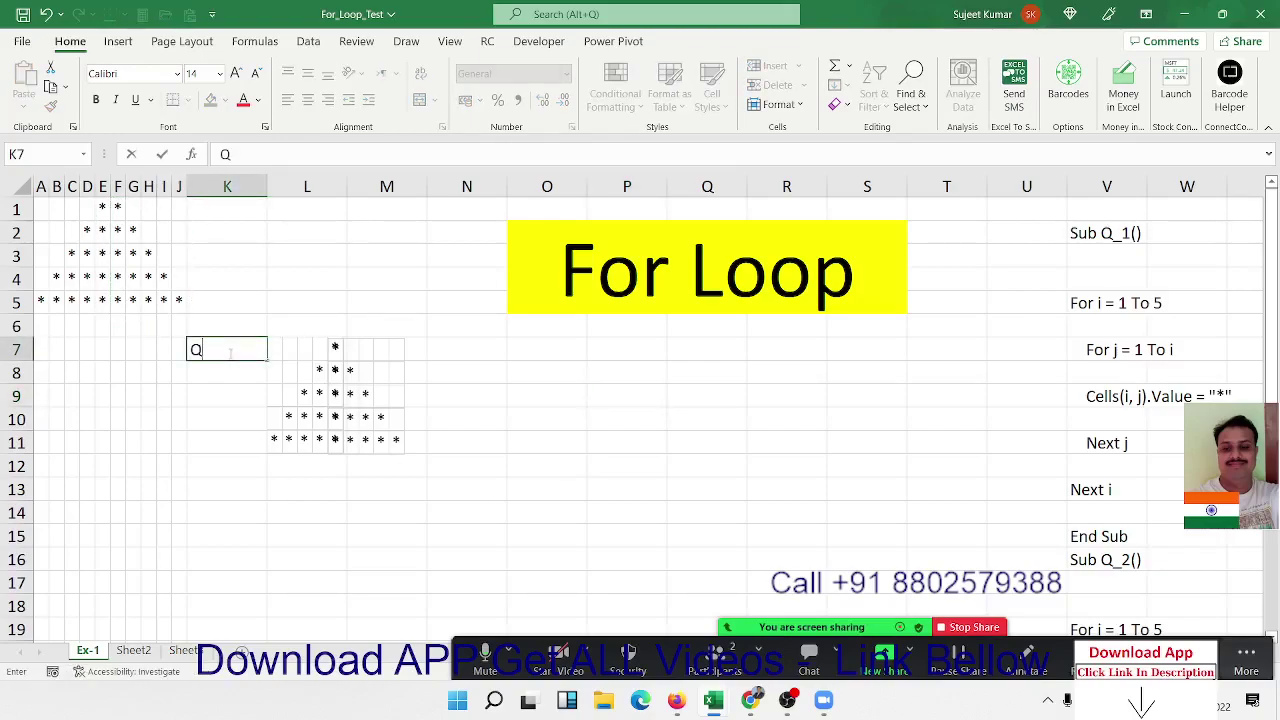
text(1)
key(Return)
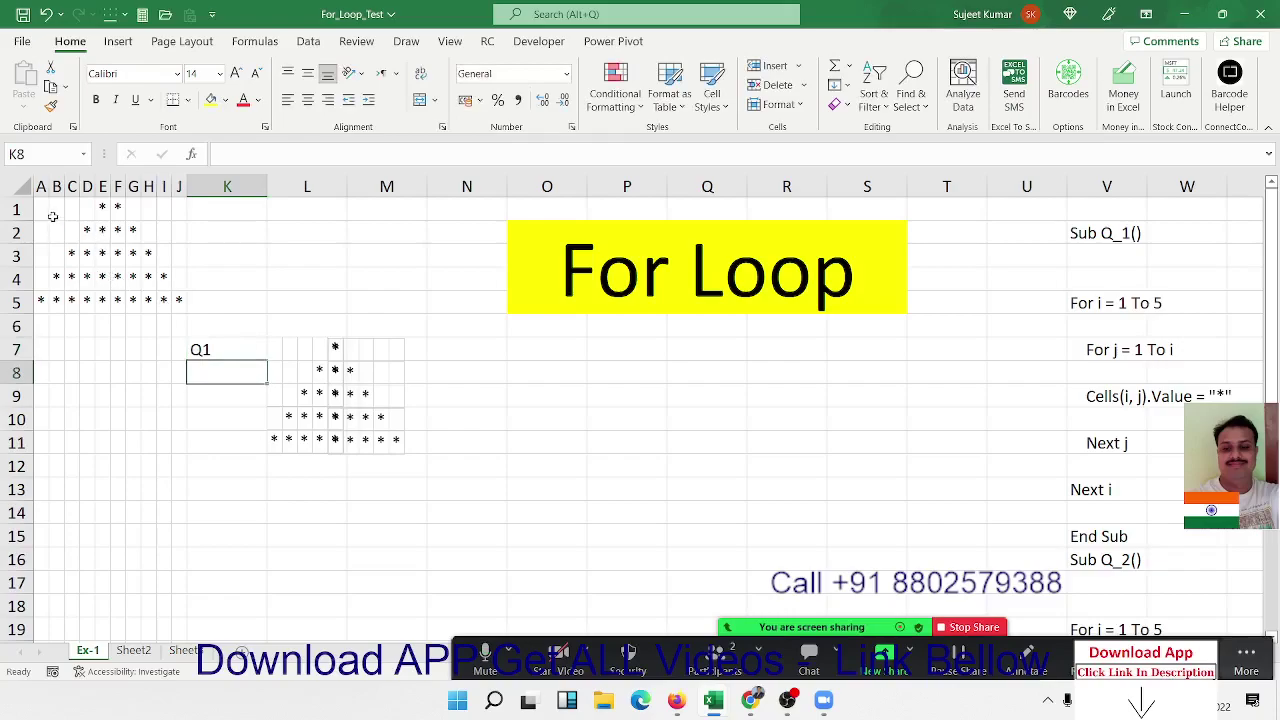
Duplicate the pyramid picture, flip it upside down at column P, and label it Q2 in O7.
click(46, 209)
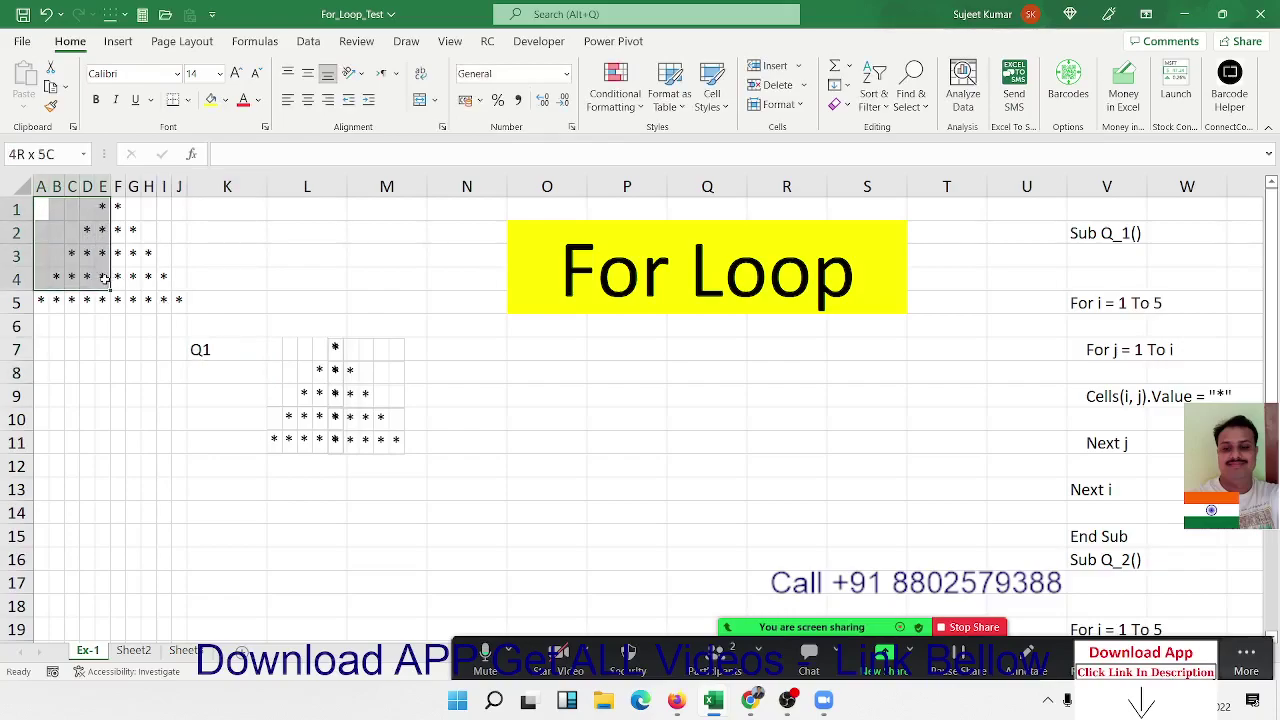
drag(80, 232, 106, 300)
key(ctrl+c)
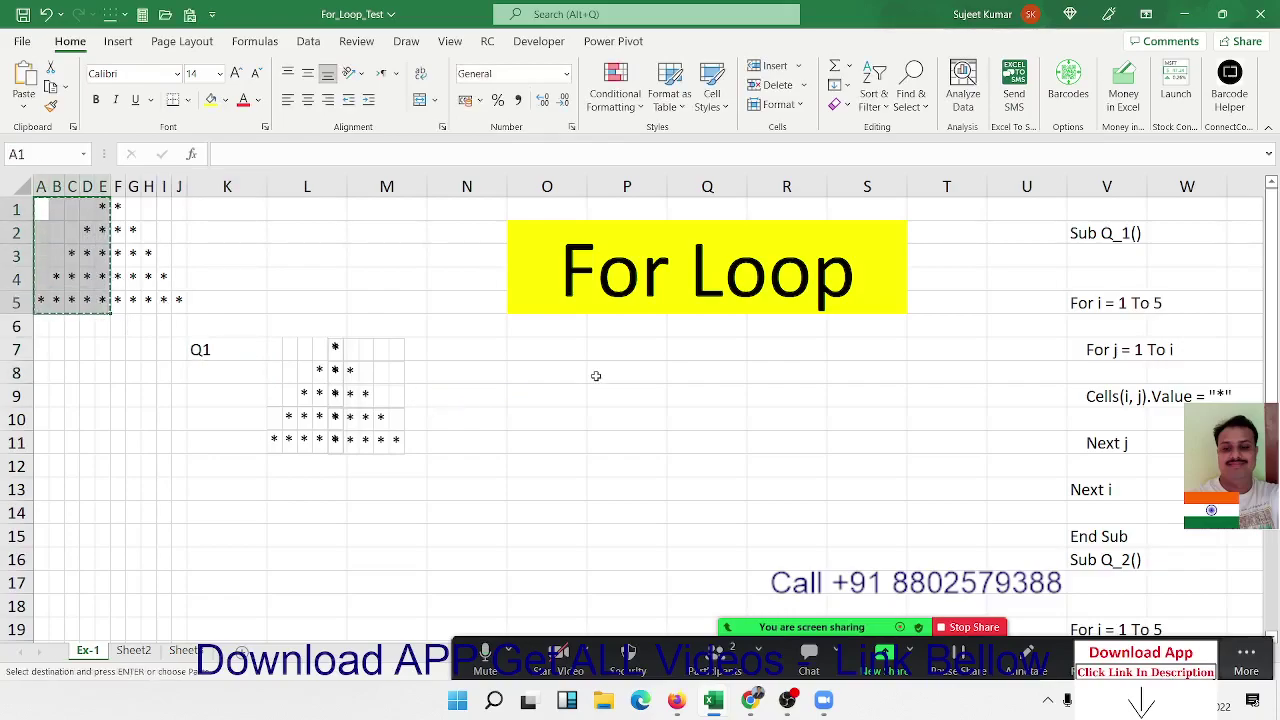
key(Escape)
drag(307, 405, 510, 408)
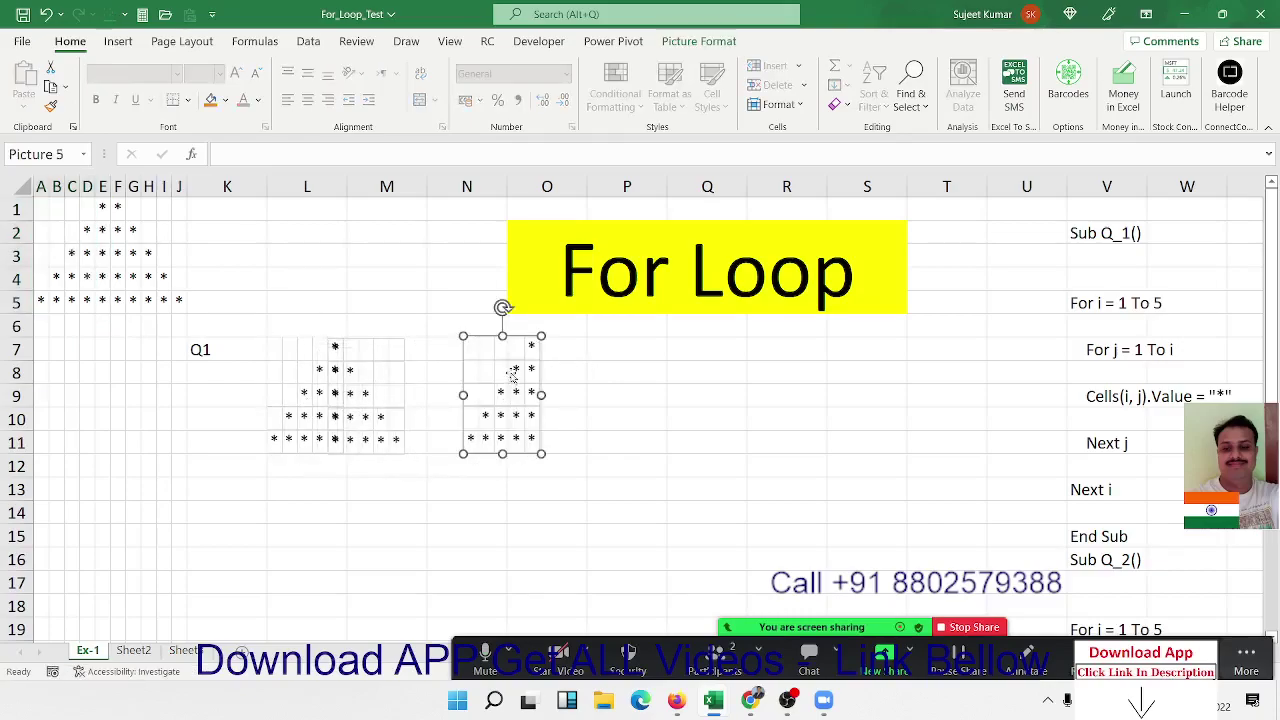
drag(503, 337, 503, 558)
drag(513, 500, 637, 380)
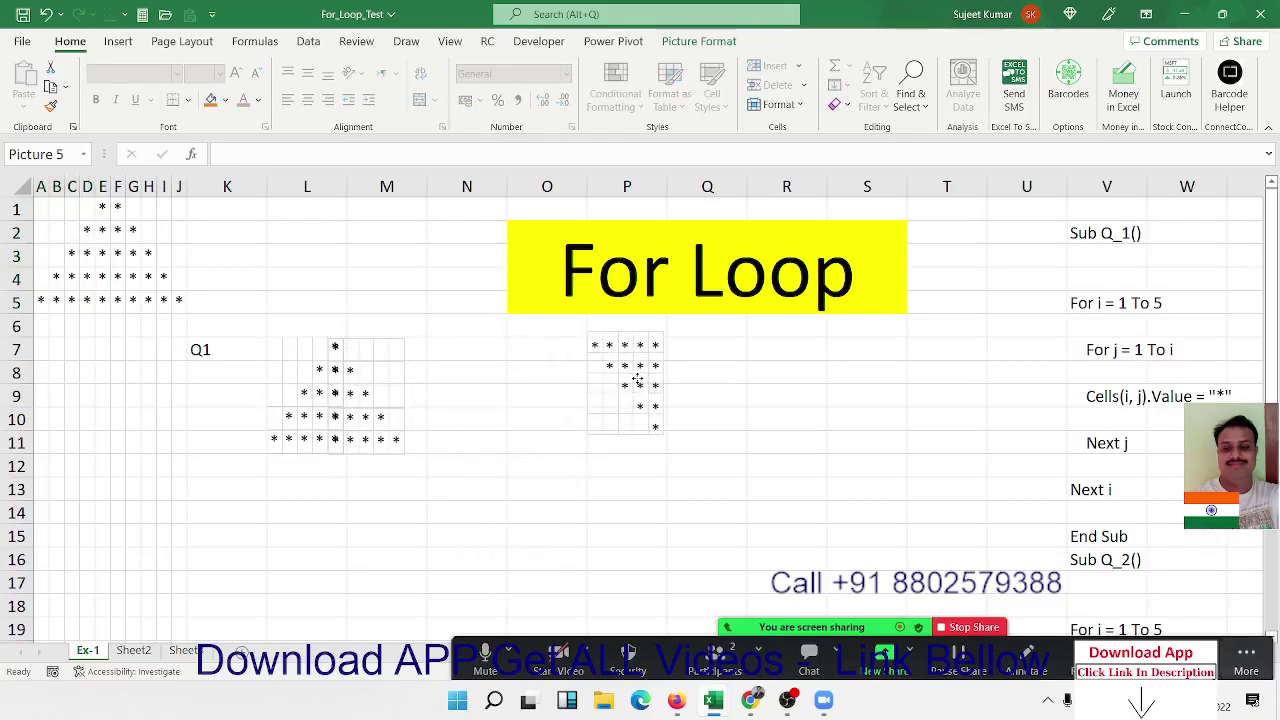
click(545, 352)
text(Q2)
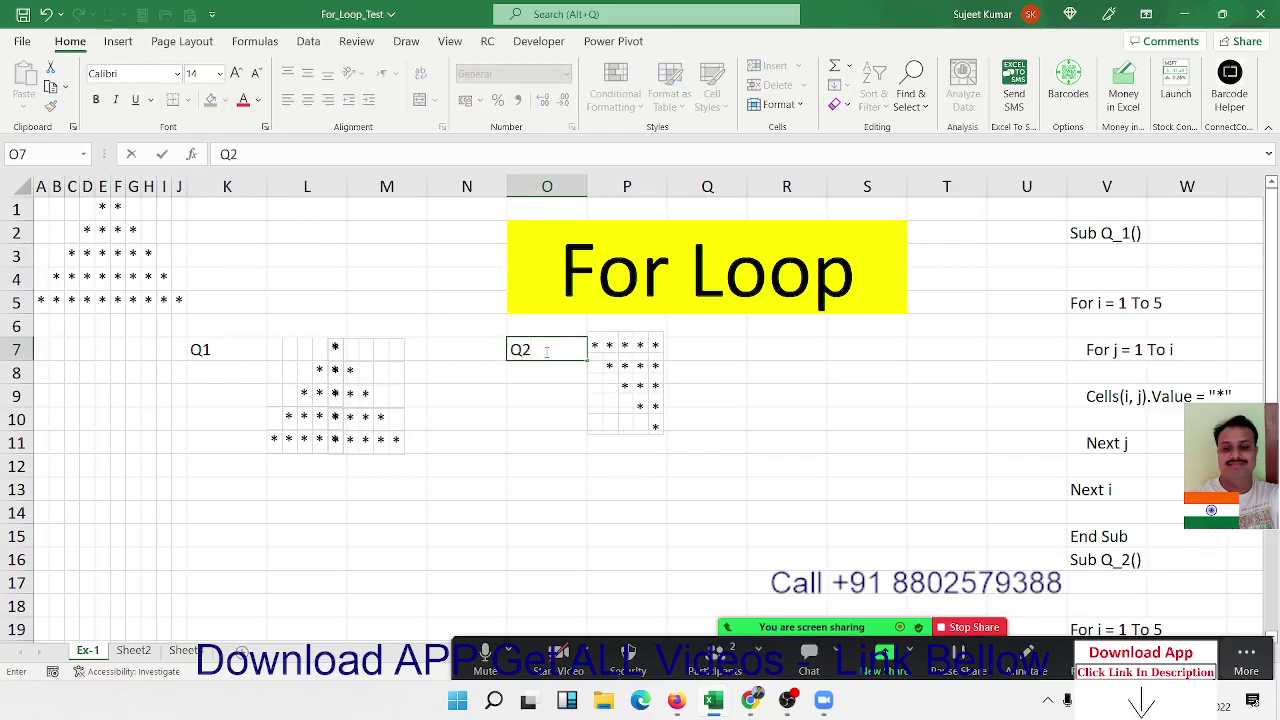
key(Return)
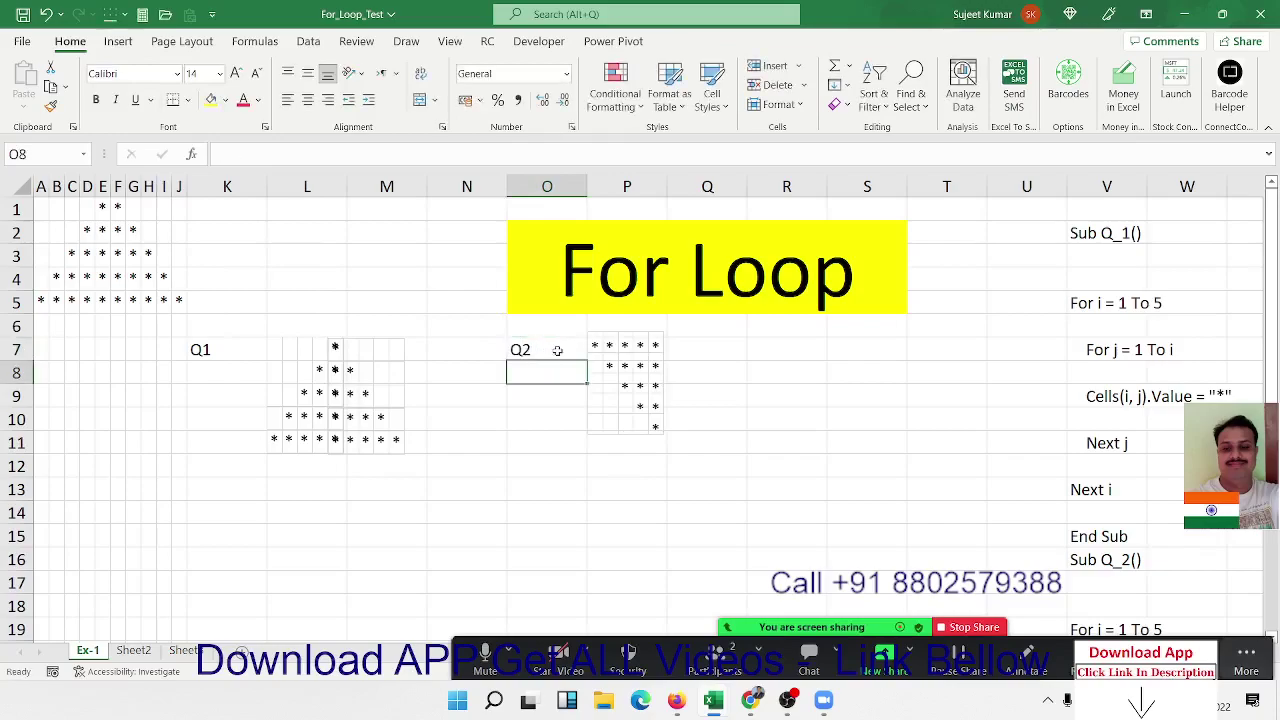
Duplicate the inverted triangle into columns R–S, mirror it horizontally, and label it Q3 in R7.
click(626, 360)
ctrl+drag(626, 360, 824, 363)
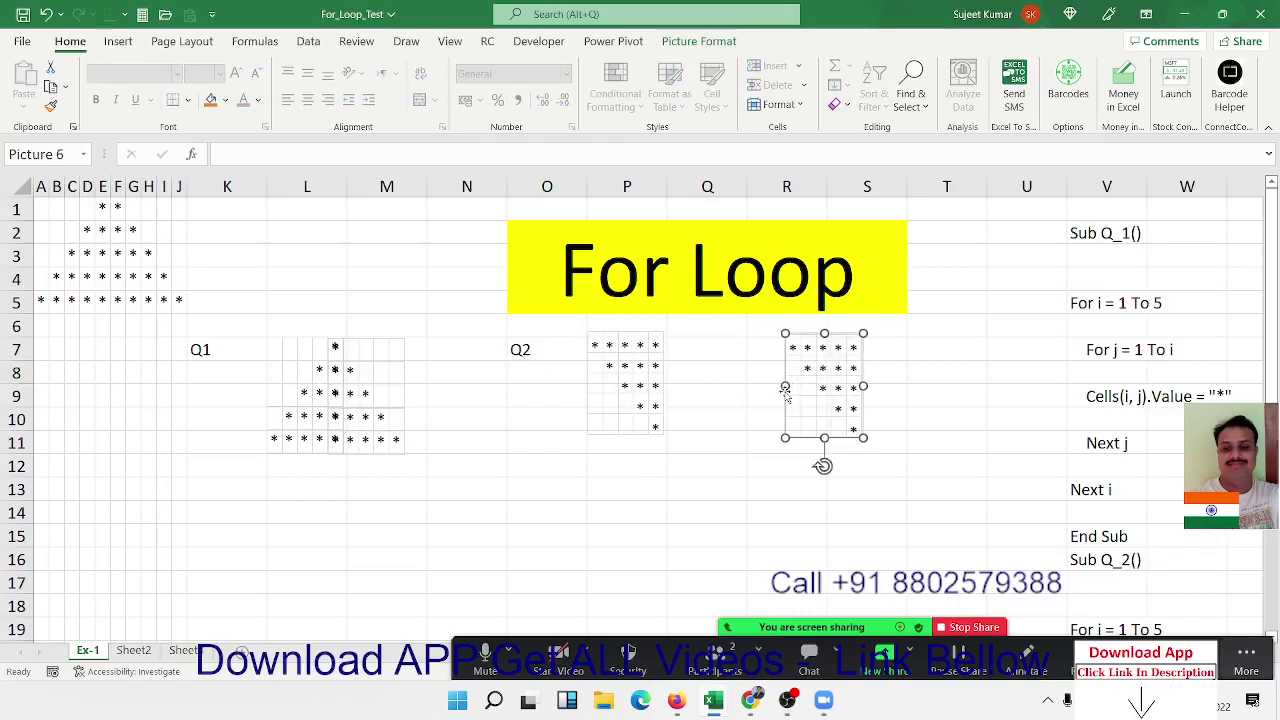
mouse_move(785, 387)
mouse_down()
mouse_move(942, 387)
mouse_move(882, 396)
mouse_up()
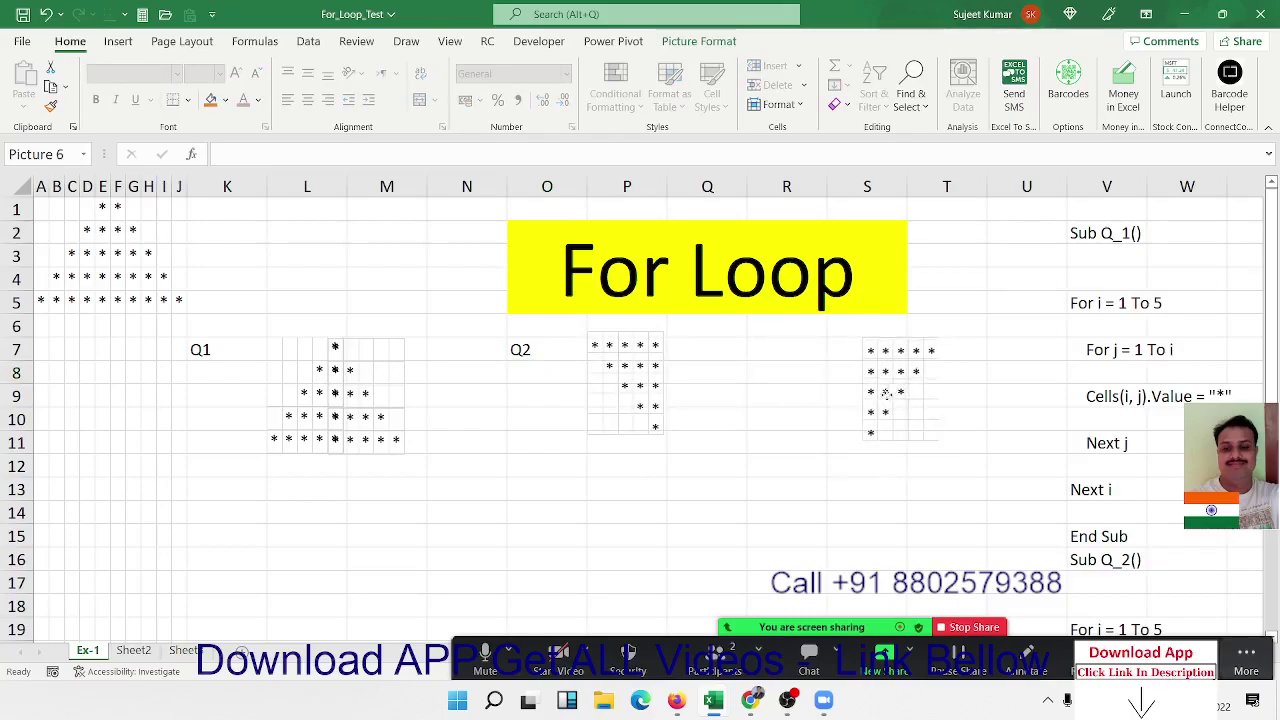
click(790, 357)
text(Q3)
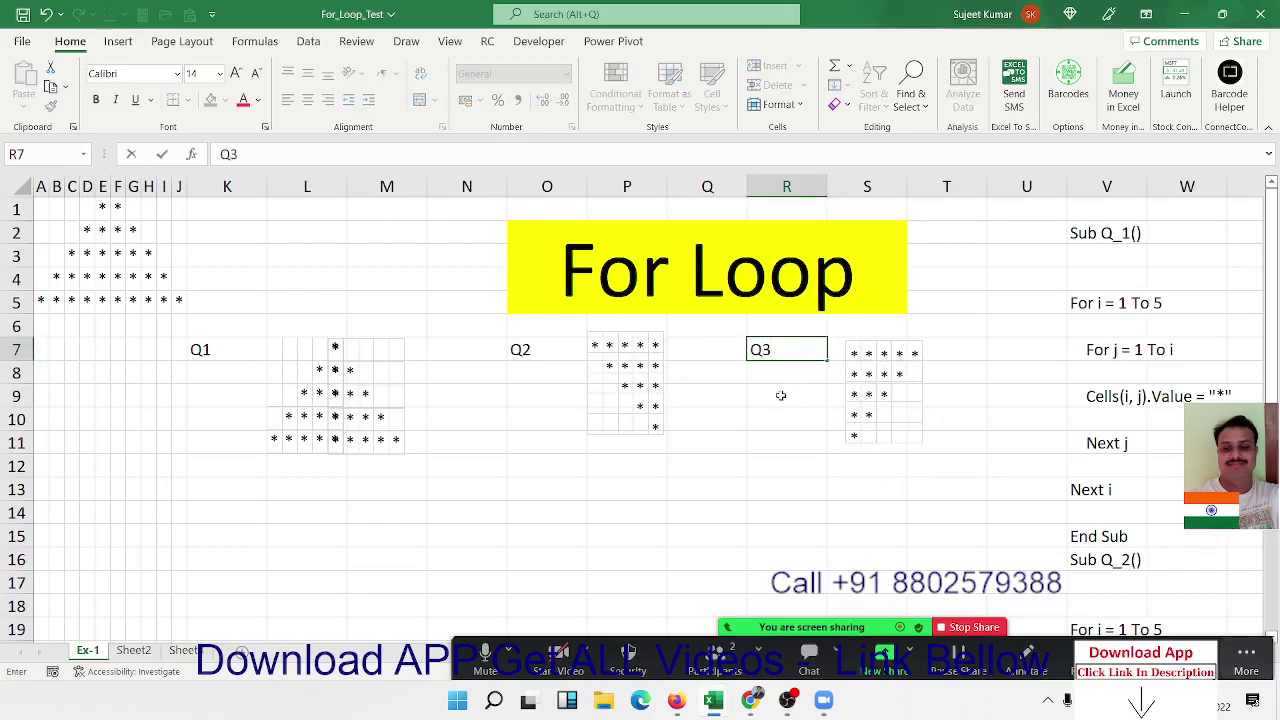
click(752, 415)
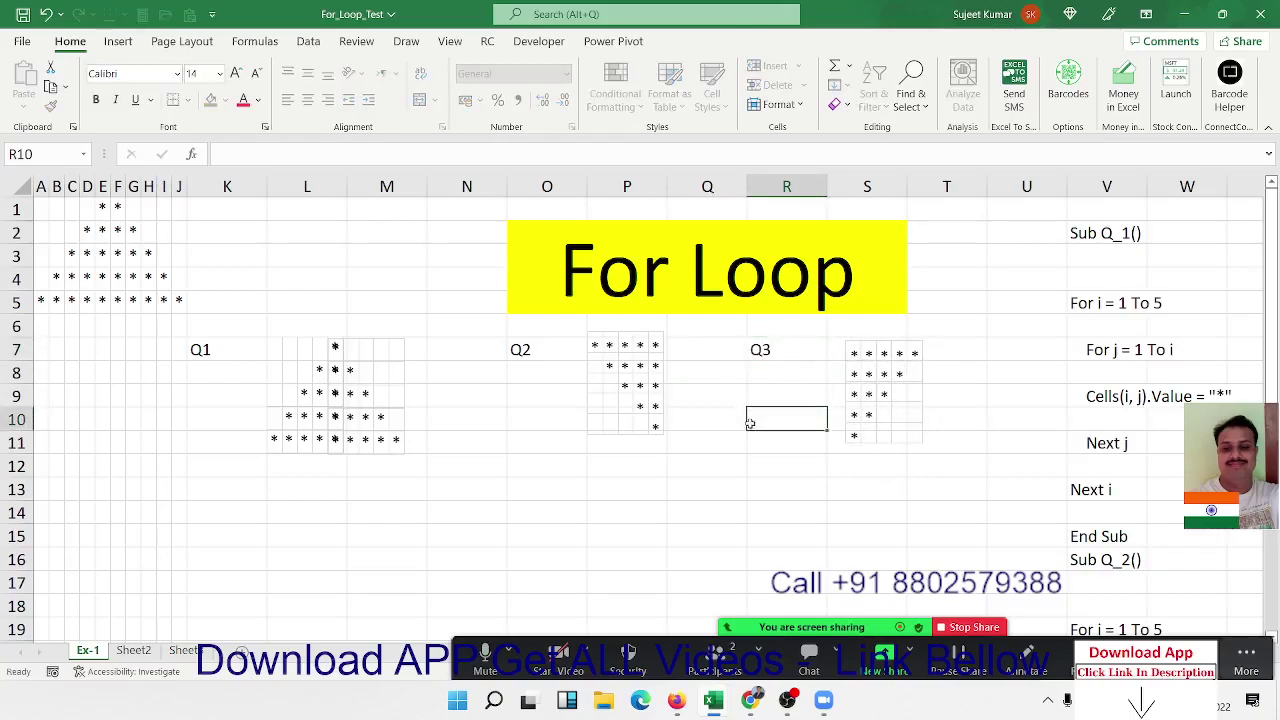
click(630, 393)
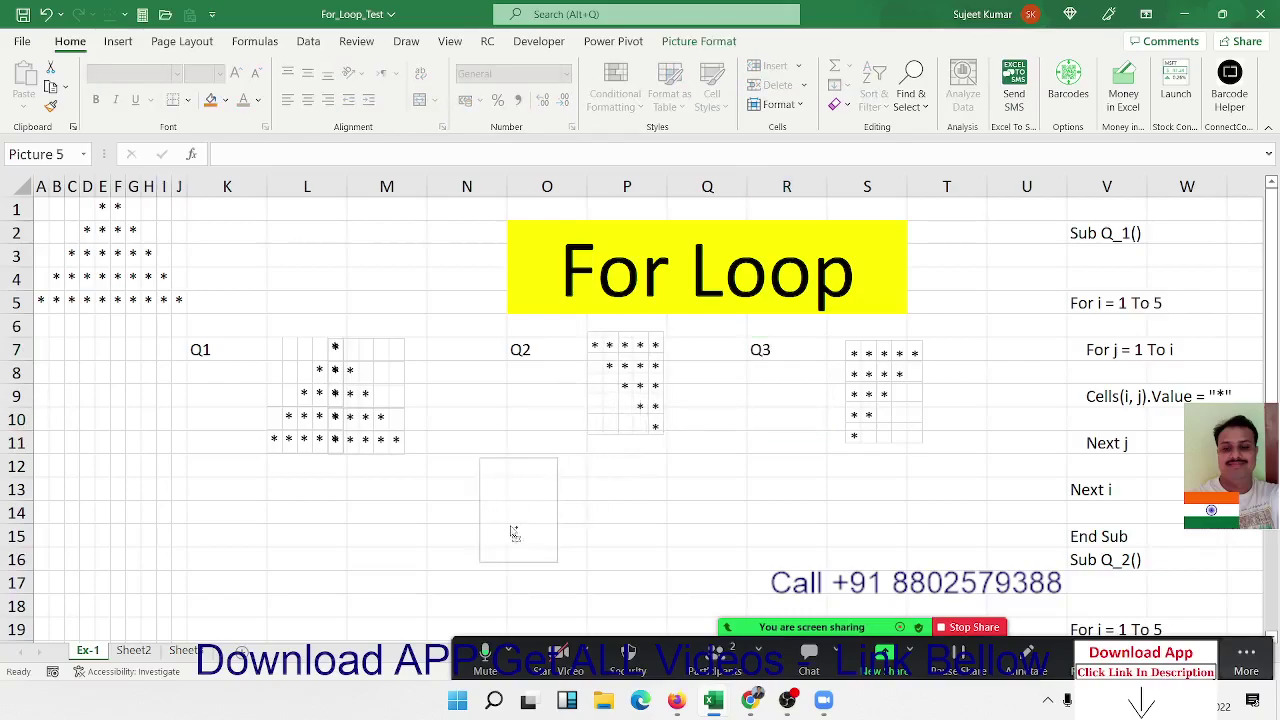
Copy the Q2 star picture below and overlap copies into a wide inverted pyramid at N13.
drag(630, 390, 485, 527)
ctrl+click(874, 388)
drag(874, 388, 745, 481)
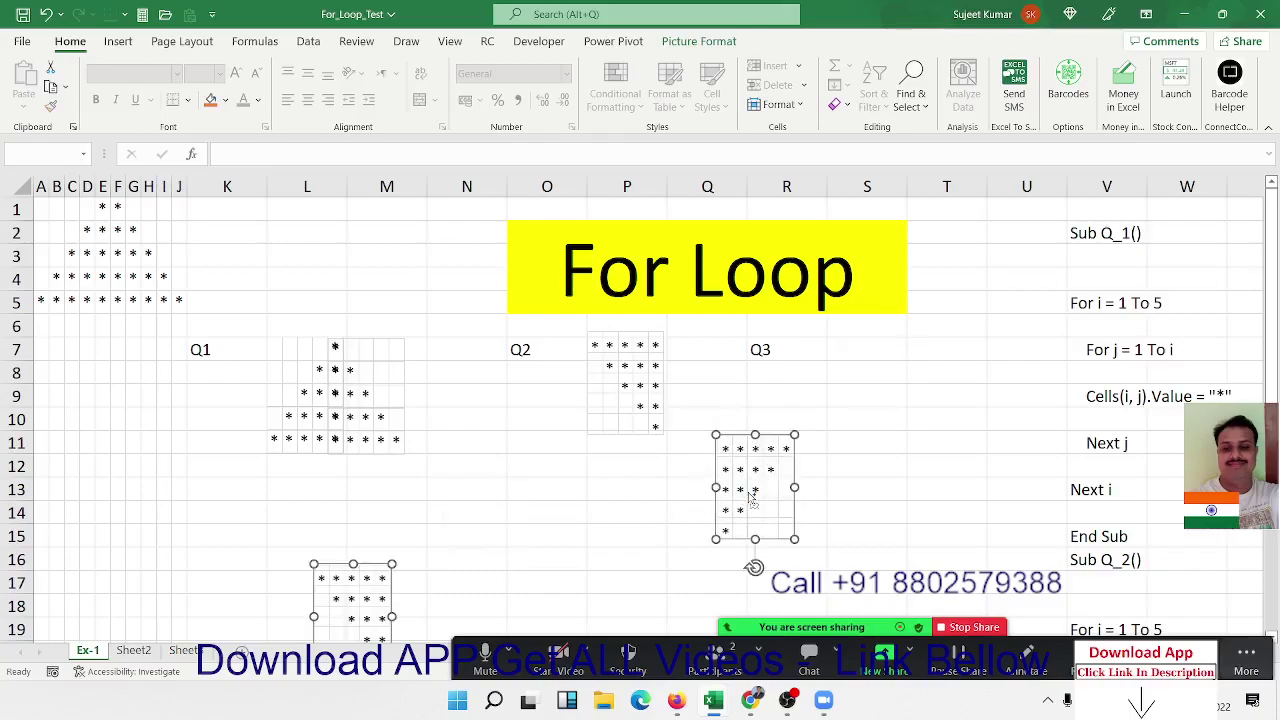
key(ctrl+z)
click(789, 471)
drag(879, 392, 538, 521)
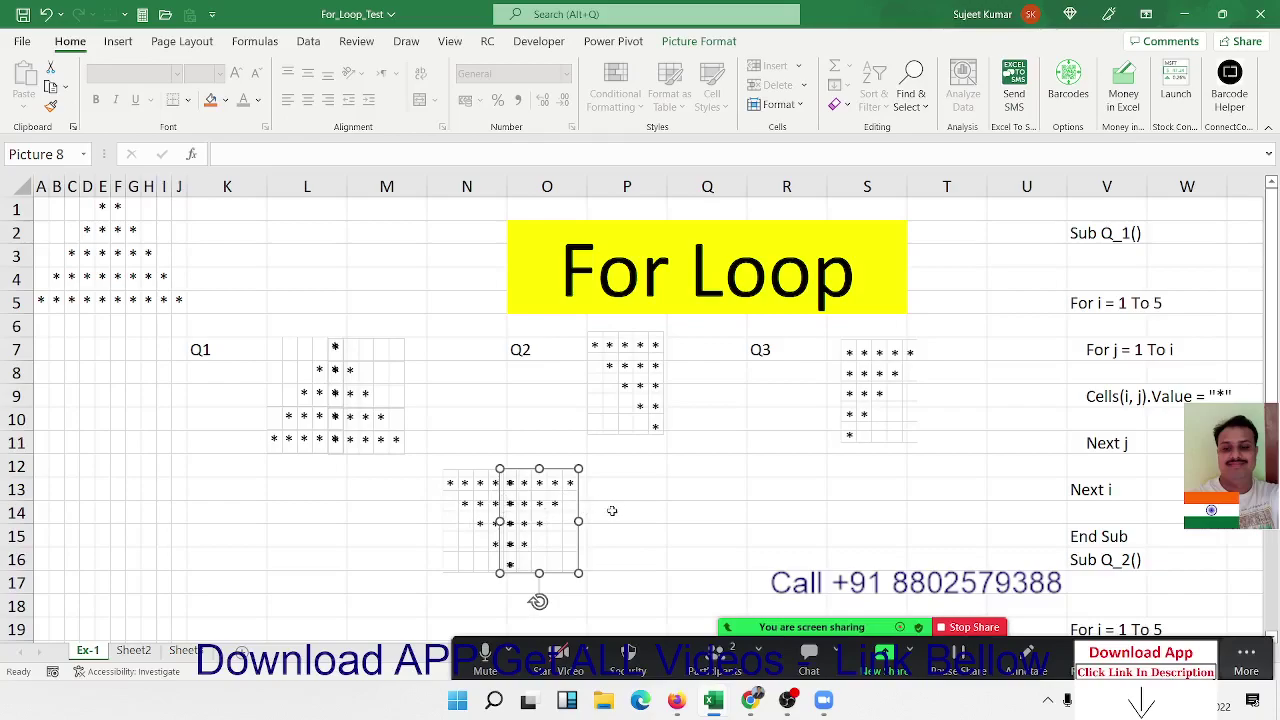
click(654, 511)
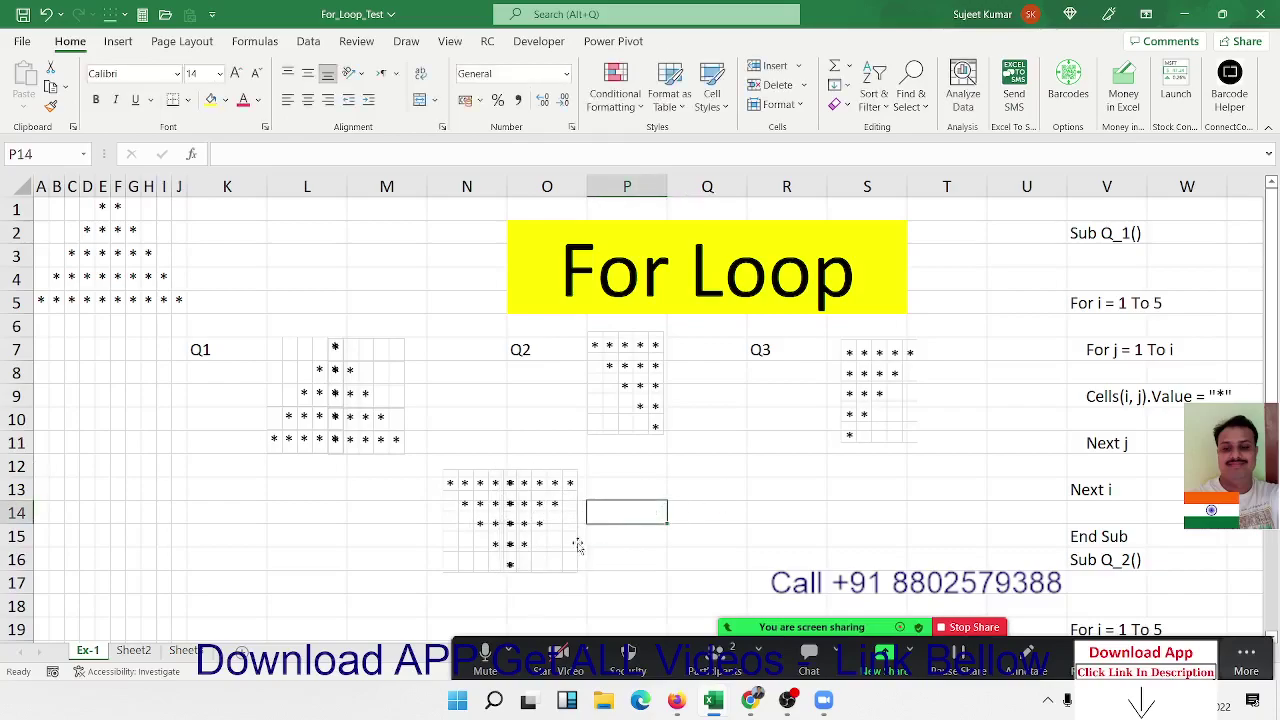
Move the pyramid copies under Q3 toward column R, in rows 12–16.
click(532, 520)
ctrl+click(483, 498)
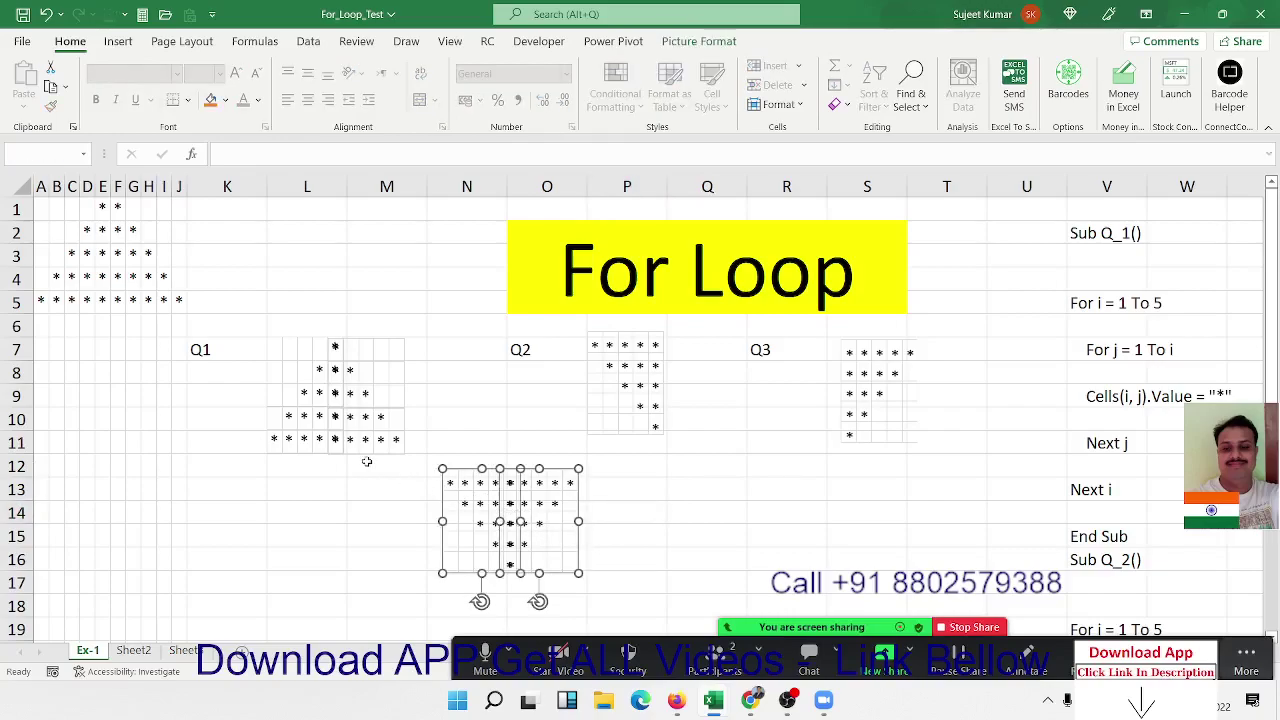
ctrl+click(345, 438)
ctrl+click(317, 432)
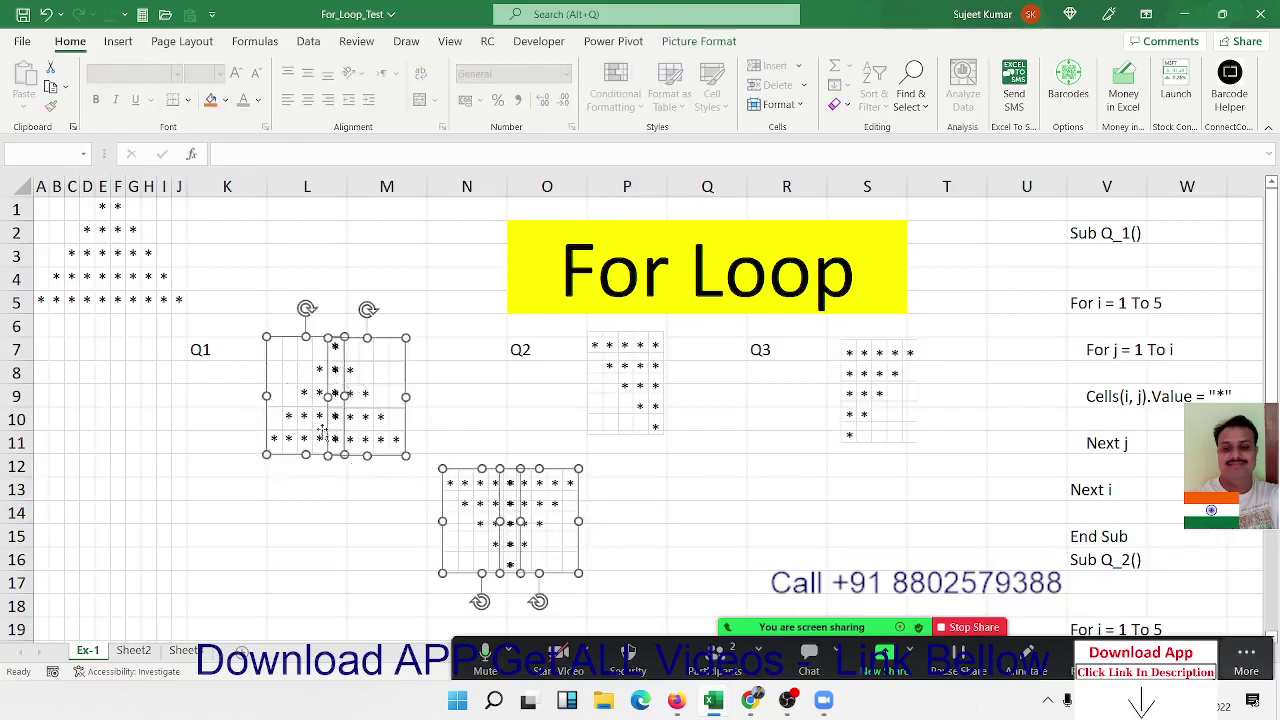
mouse_move(358, 428)
mouse_down()
mouse_move(800, 514)
mouse_move(809, 537)
mouse_up()
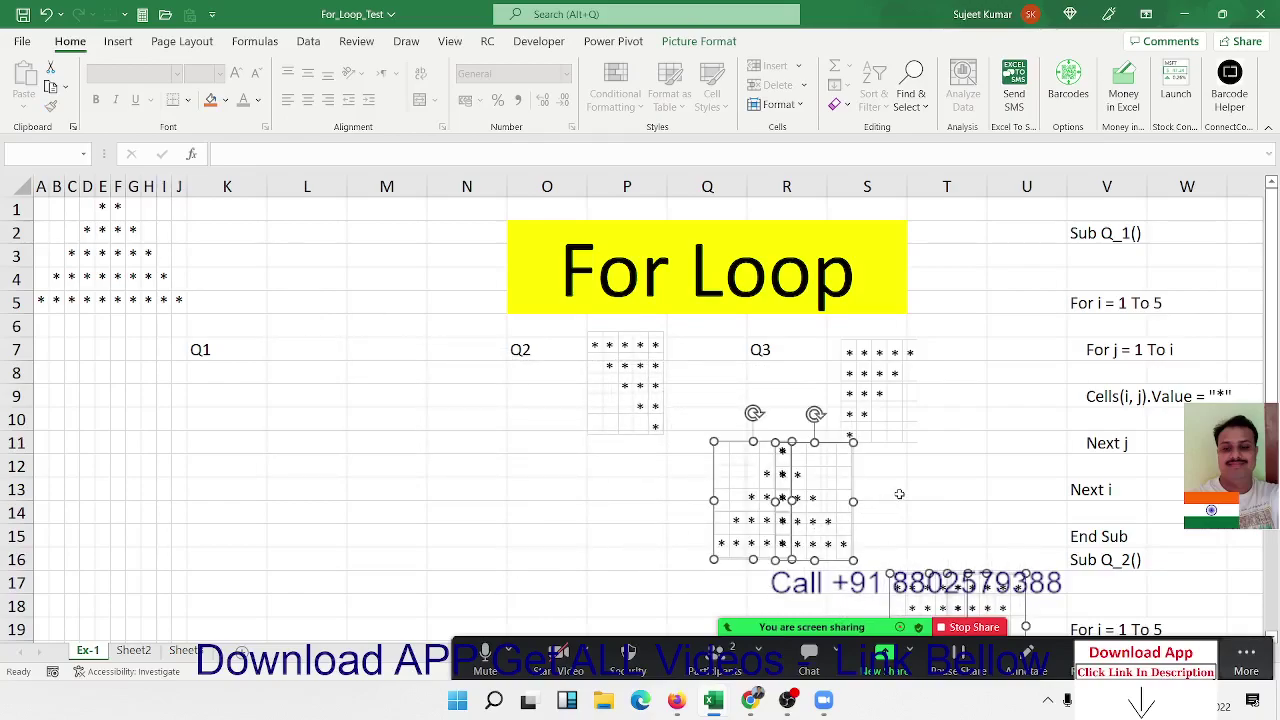
key(ctrl+z)
ctrl+click(553, 503)
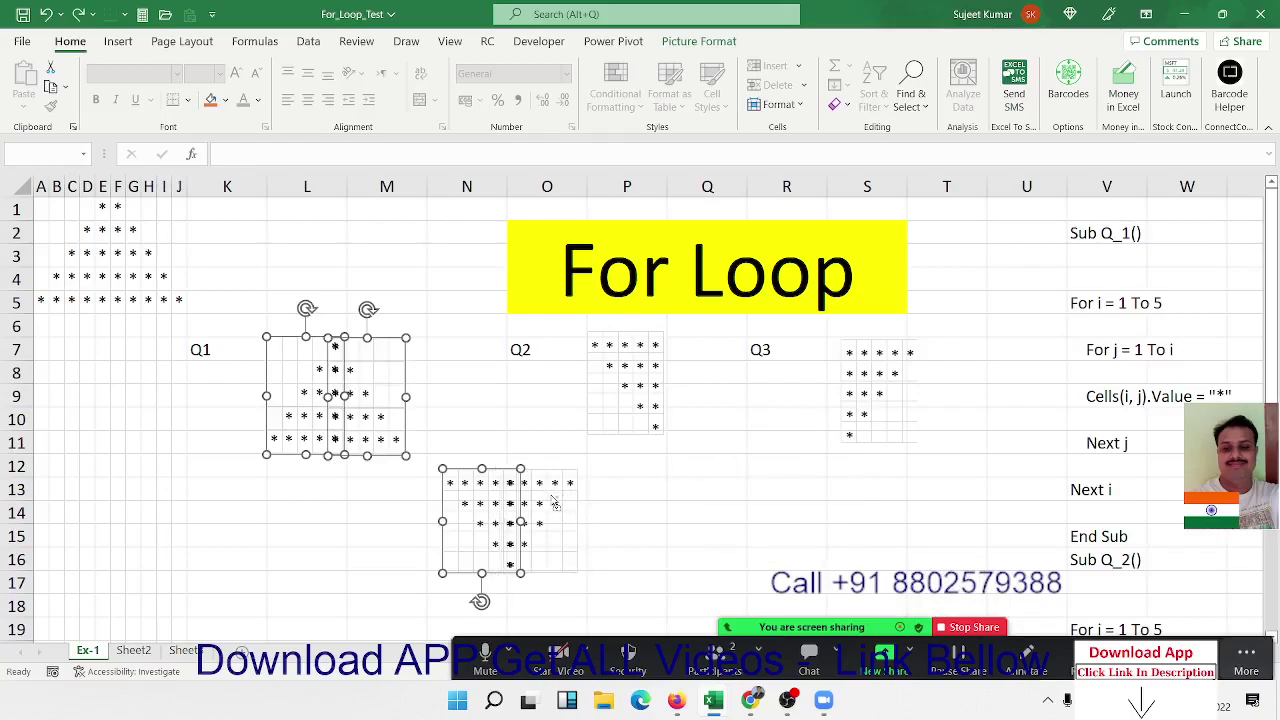
mouse_move(551, 495)
mouse_down()
mouse_move(655, 519)
mouse_move(966, 529)
mouse_up()
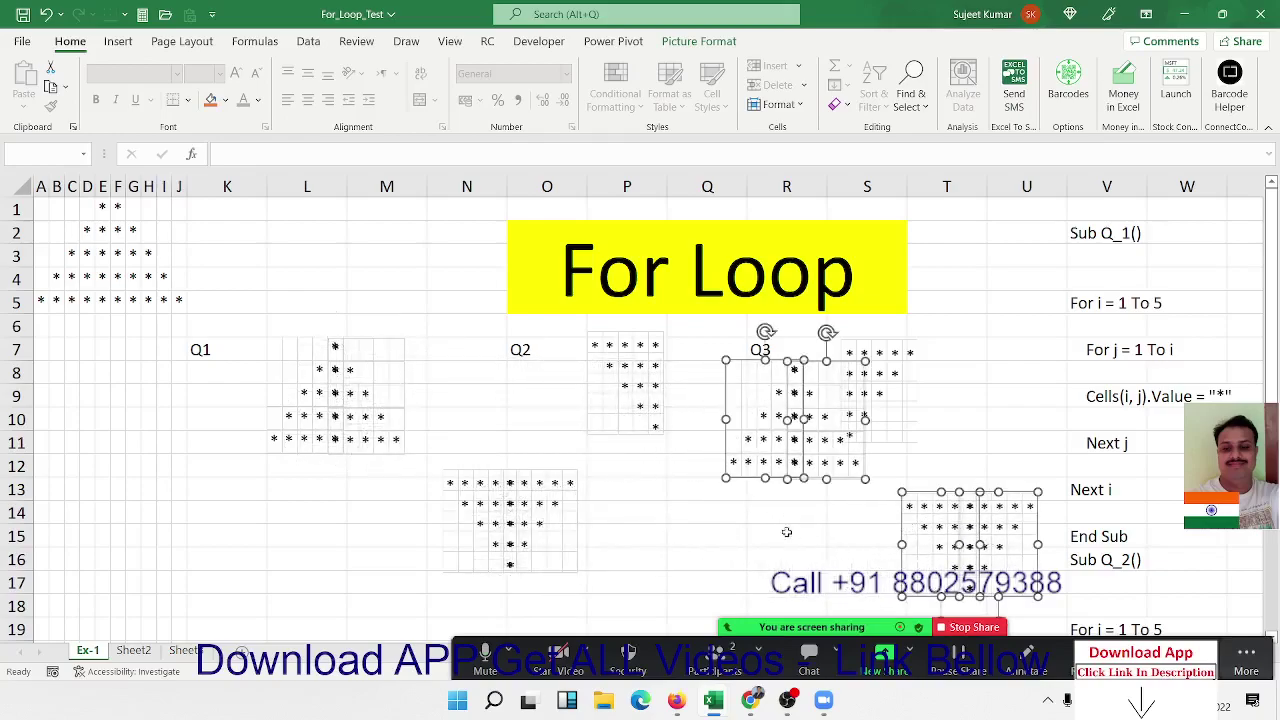
drag(950, 510, 949, 607)
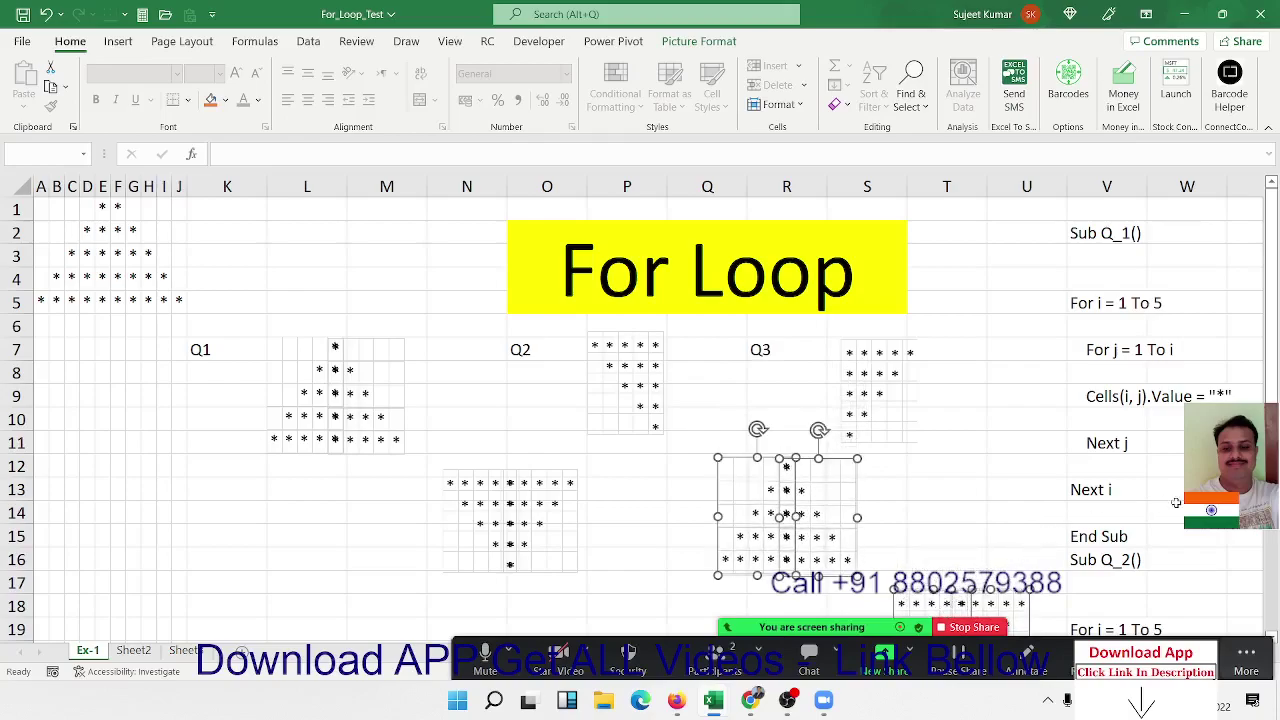
click(1271, 640)
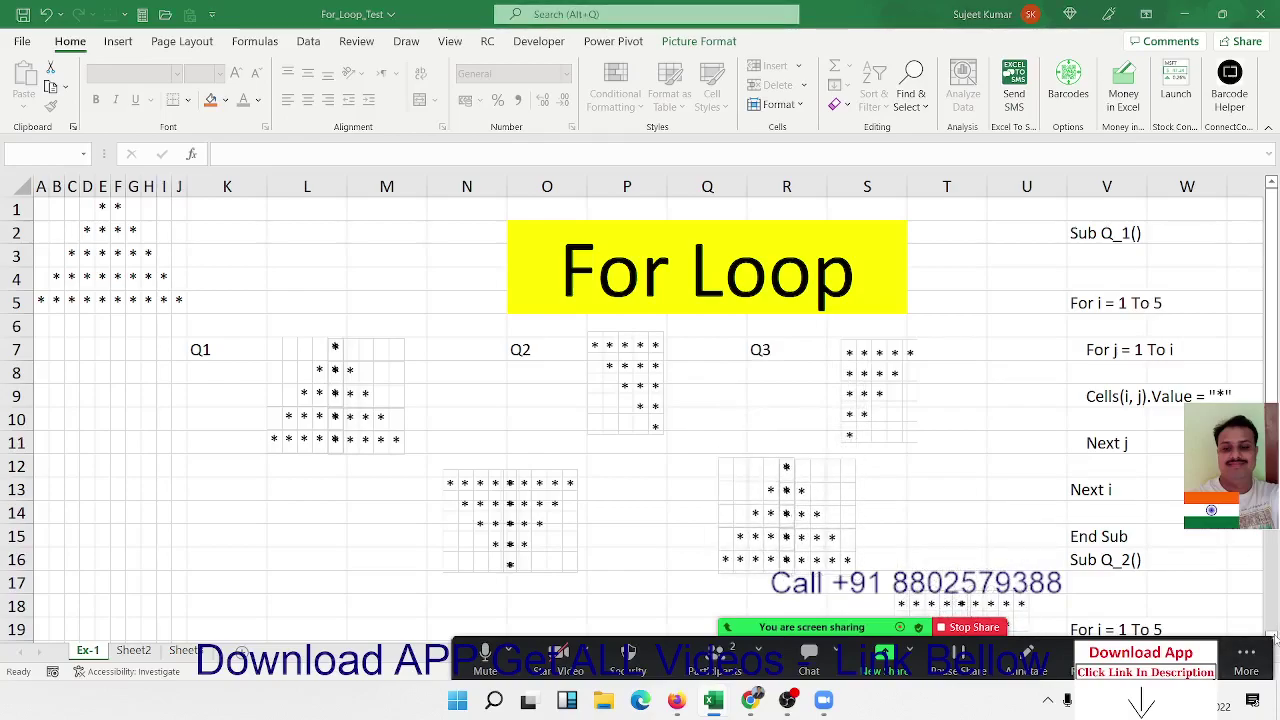
Move the lower-right inverted pyramid under the column R pyramid, completing the diamond across rows 12–21.
click(1246, 655)
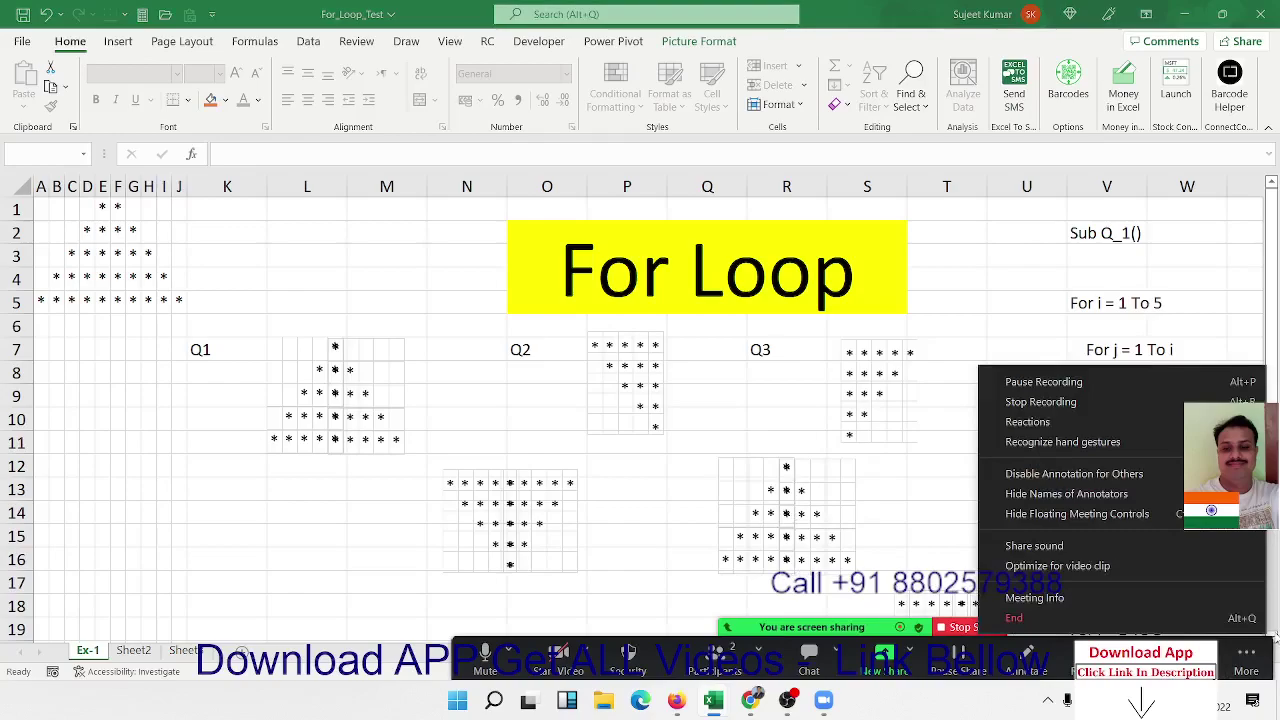
click(1177, 235)
drag(1273, 248, 1253, 355)
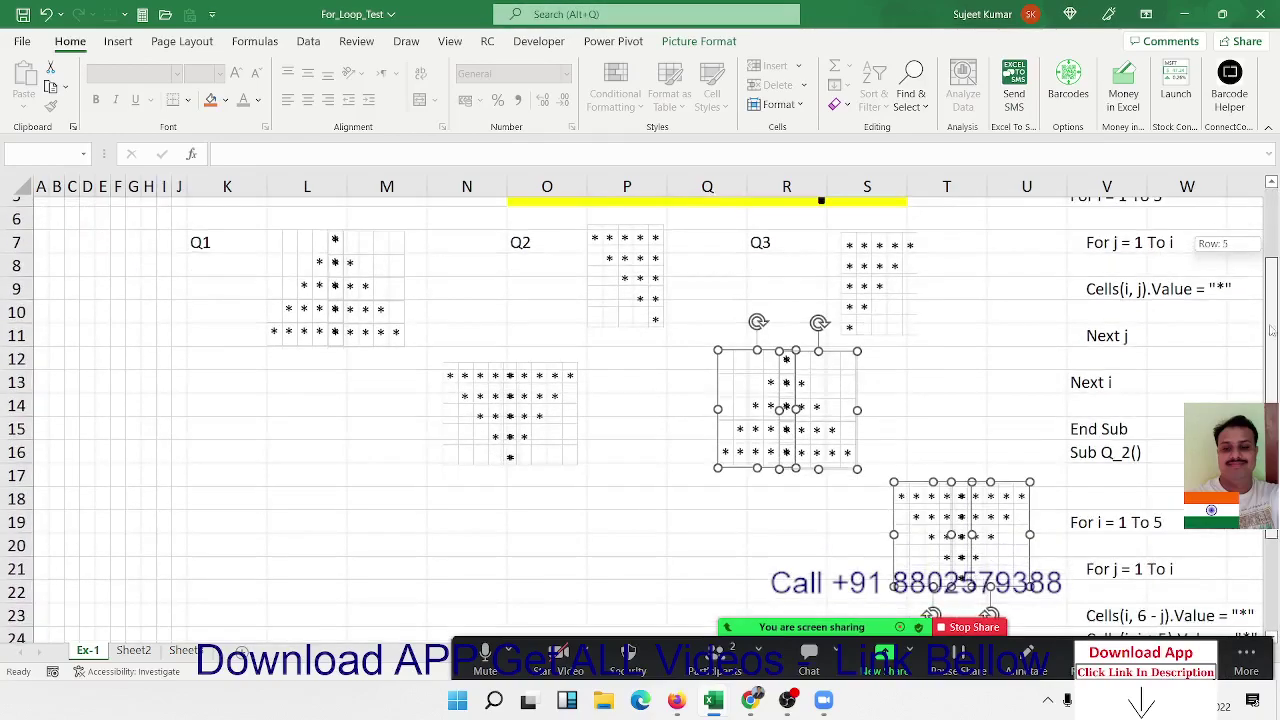
click(593, 566)
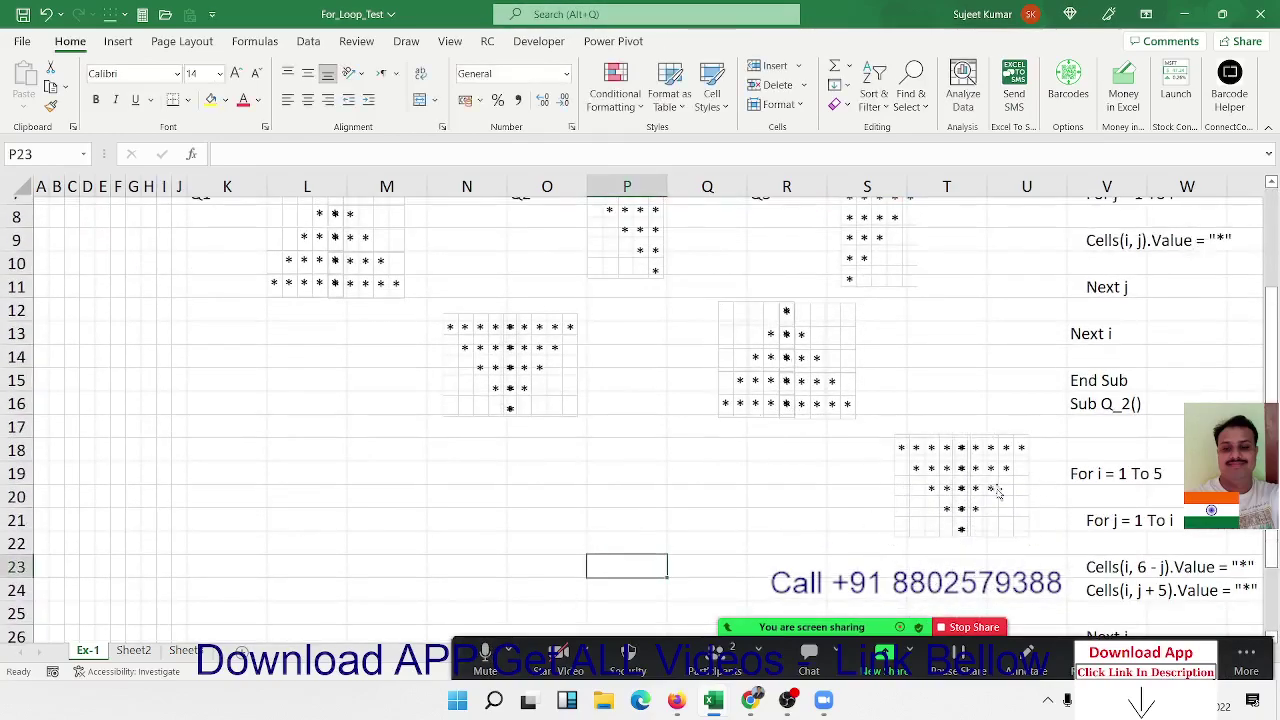
click(943, 472)
drag(985, 478, 800, 476)
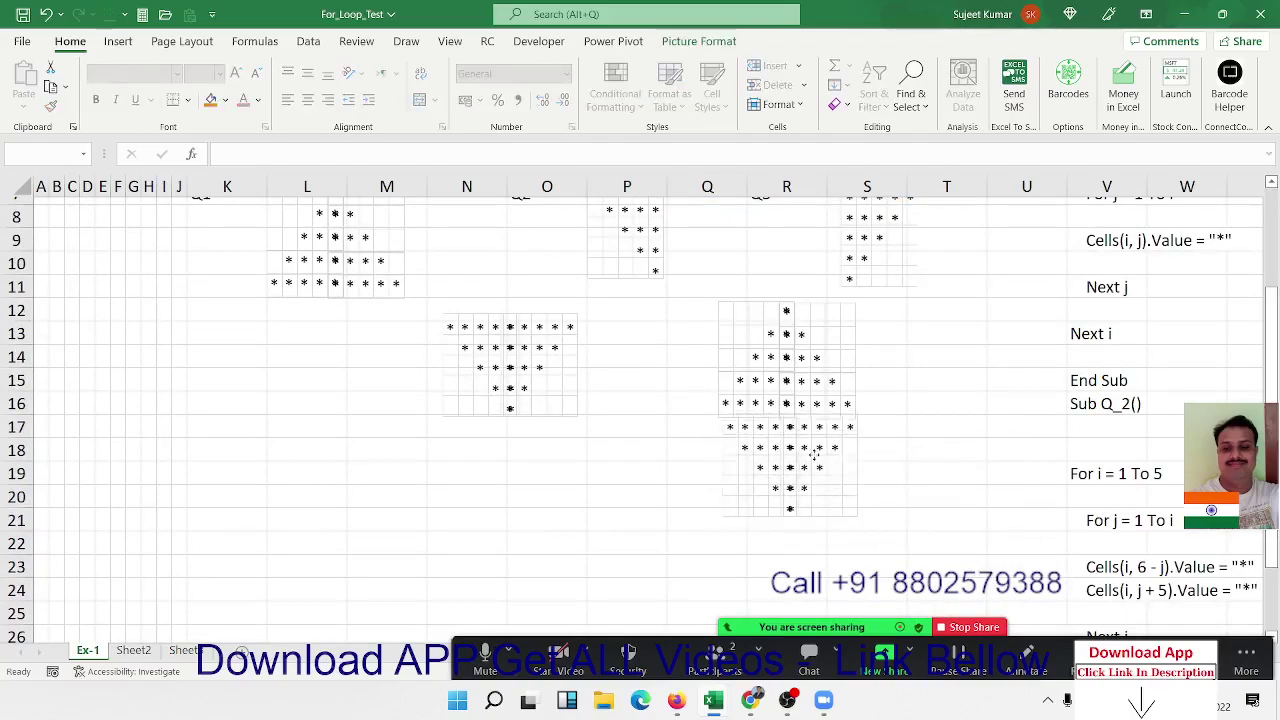
drag(800, 476, 810, 457)
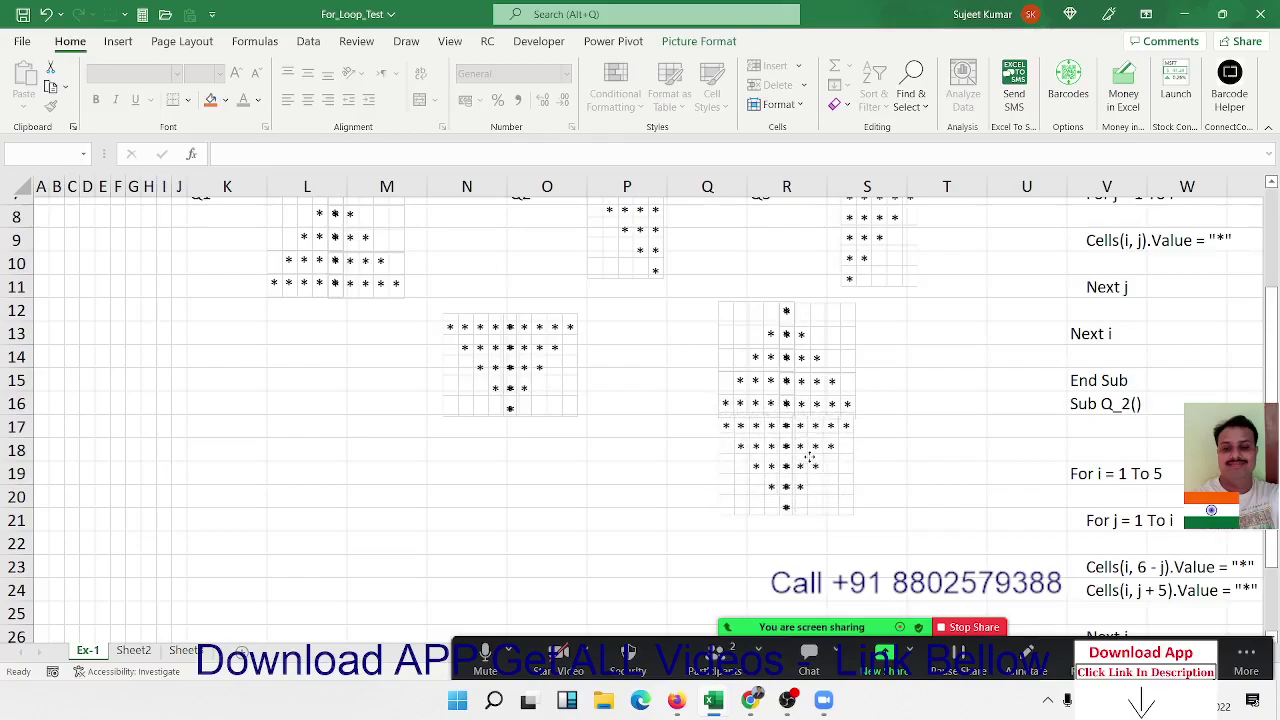
click(664, 474)
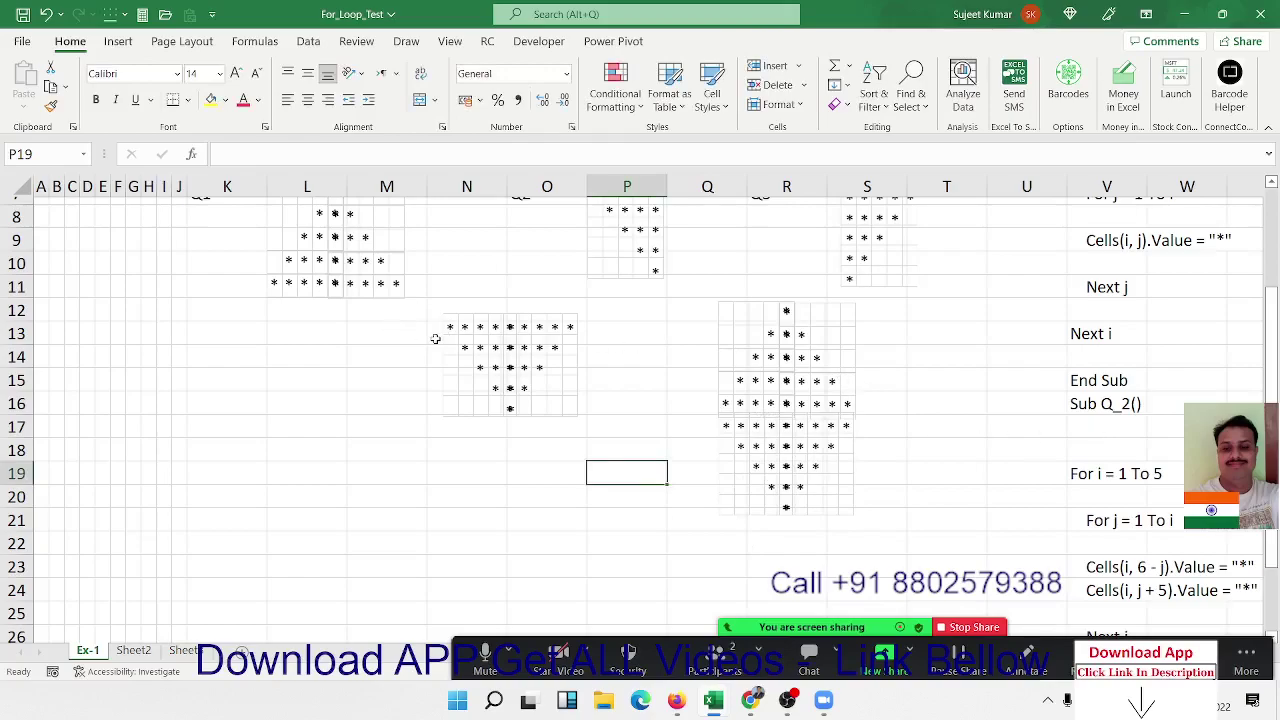
scroll(365, 455, up, 3)
Label the inverted pyramid Q4 in L13 and the diamond Q5 in P12.
click(325, 484)
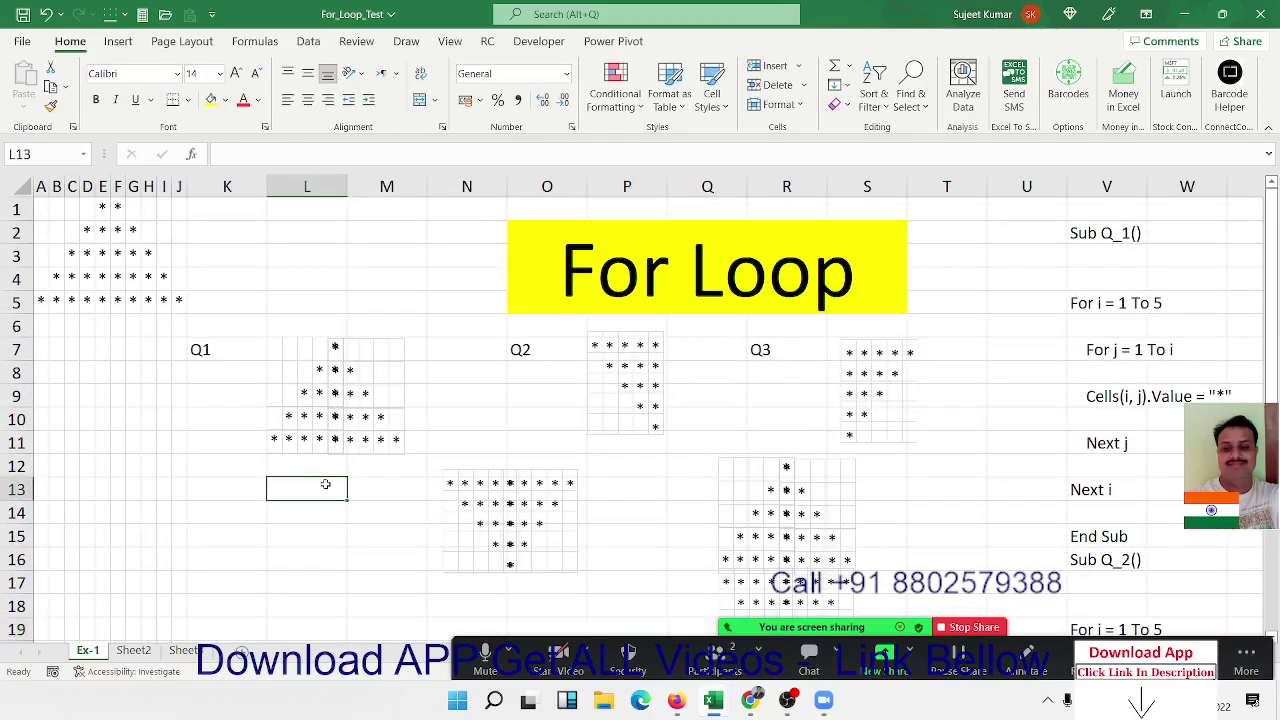
text(Q4)
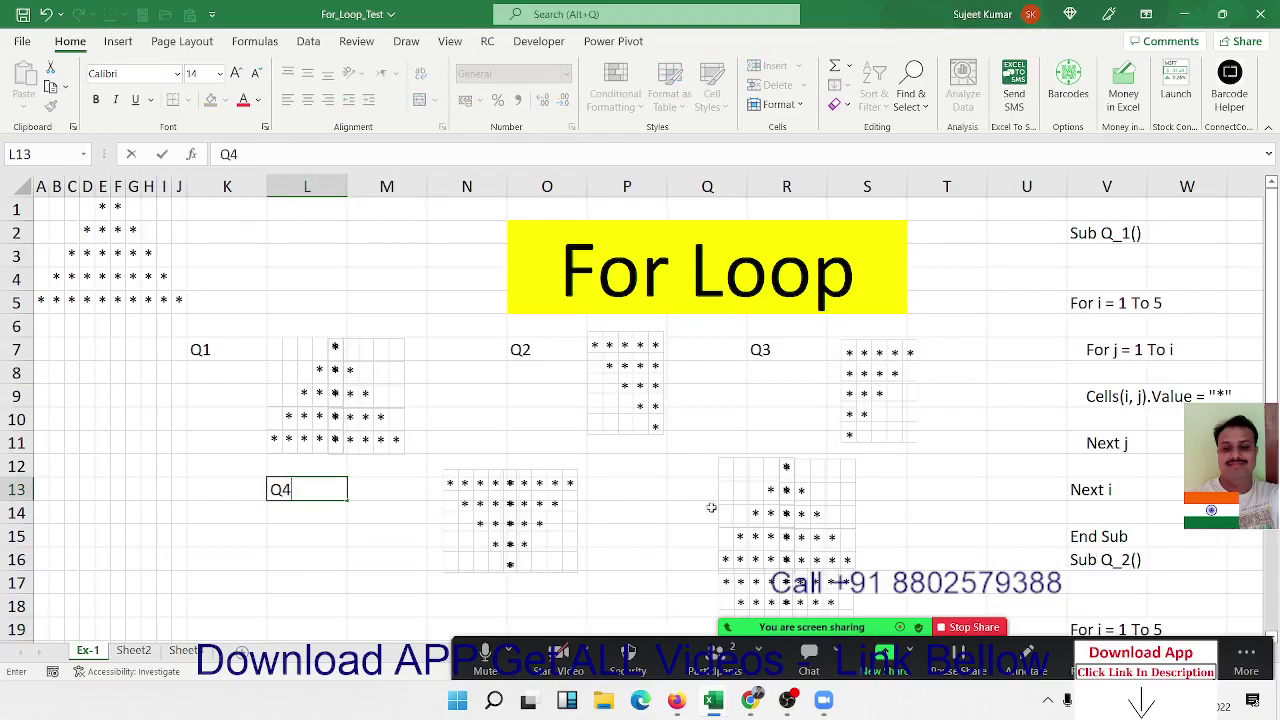
click(640, 468)
text(Q5)
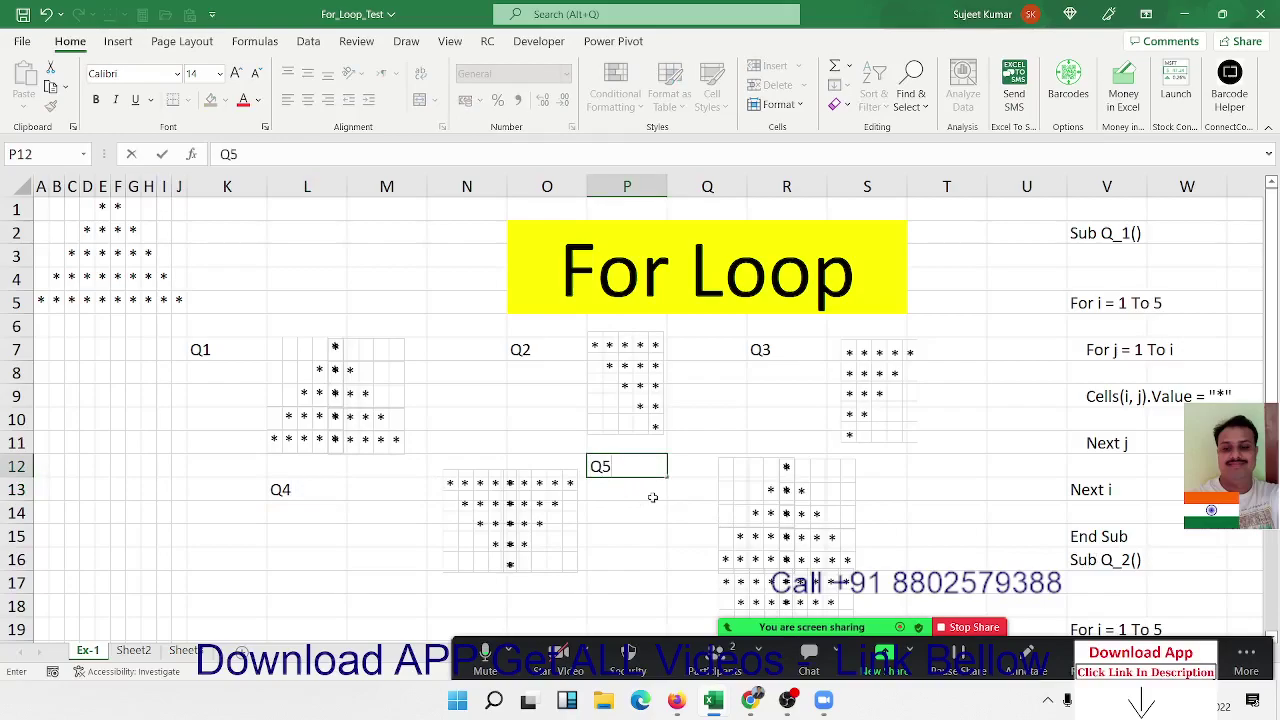
click(645, 496)
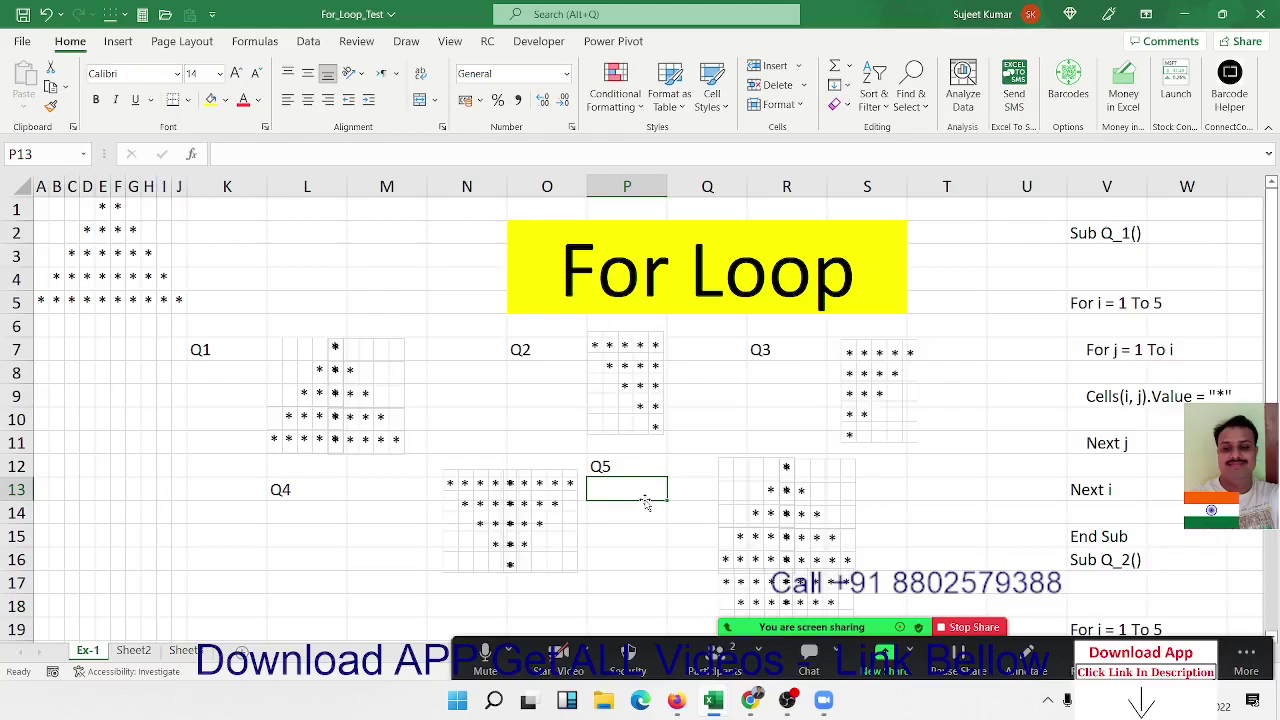
Save the For_Loop_Test workbook and switch to OBS.
key(ctrl+s)
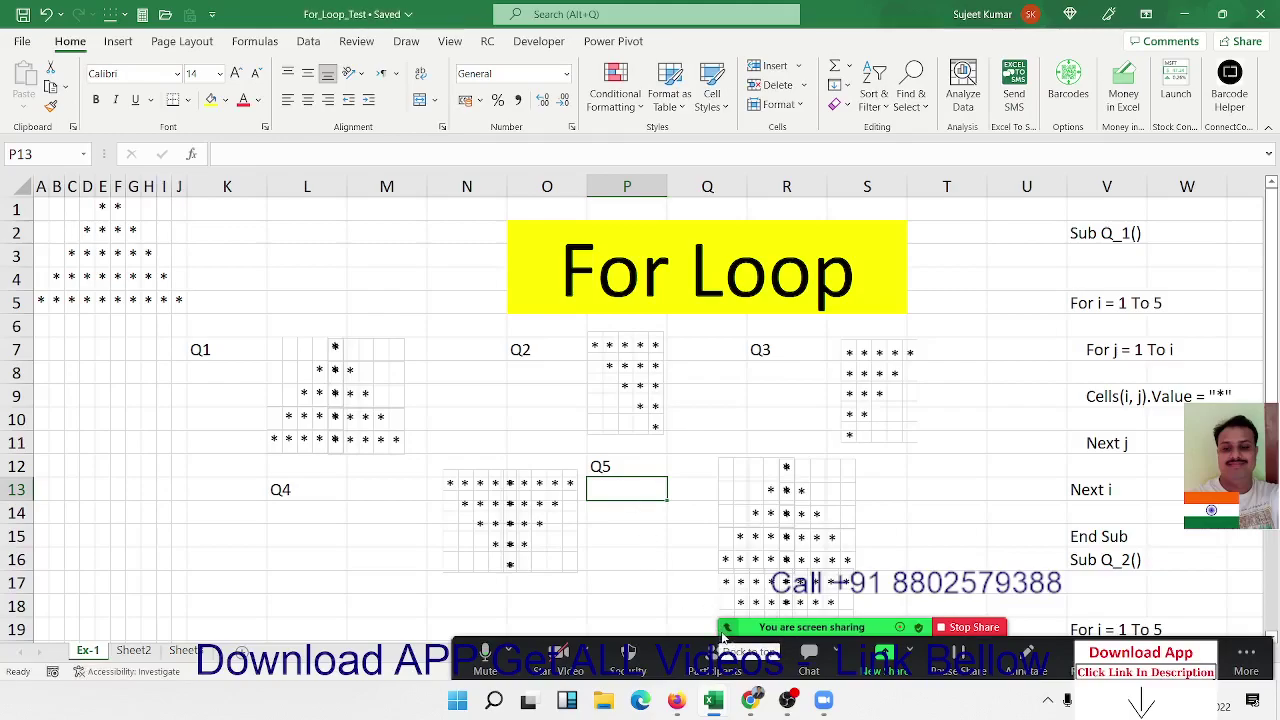
click(750, 648)
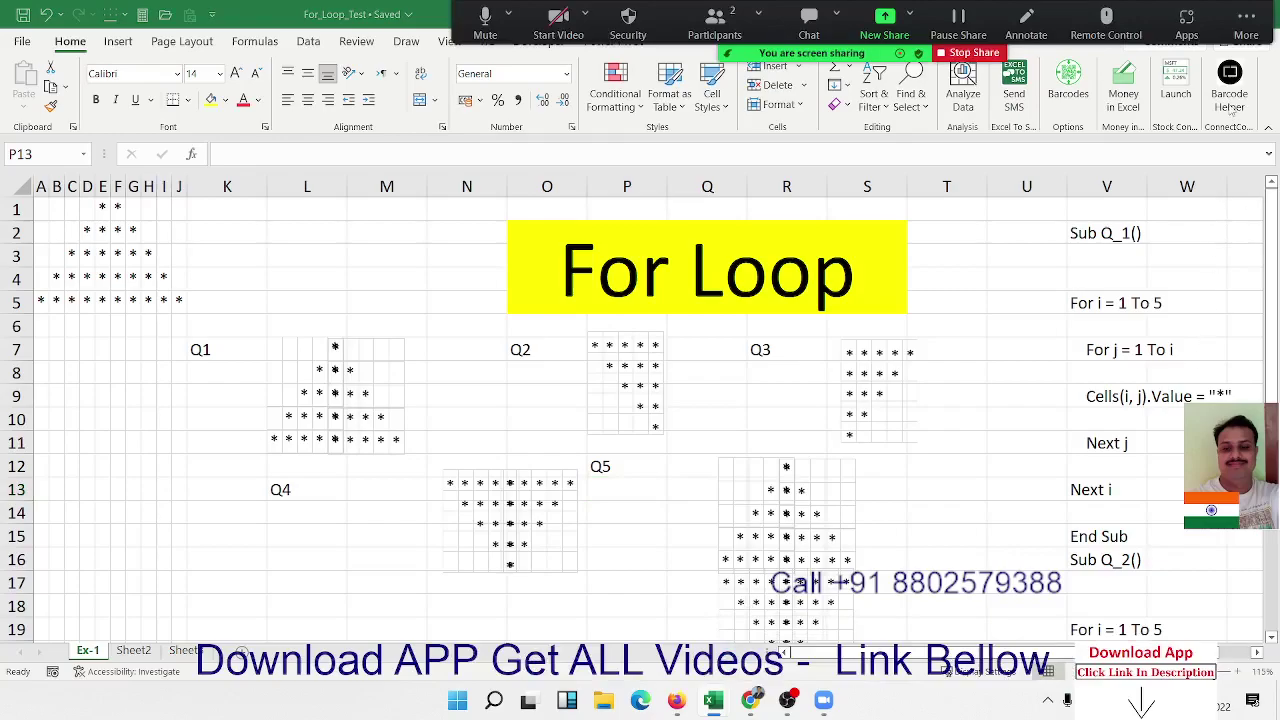
click(787, 699)
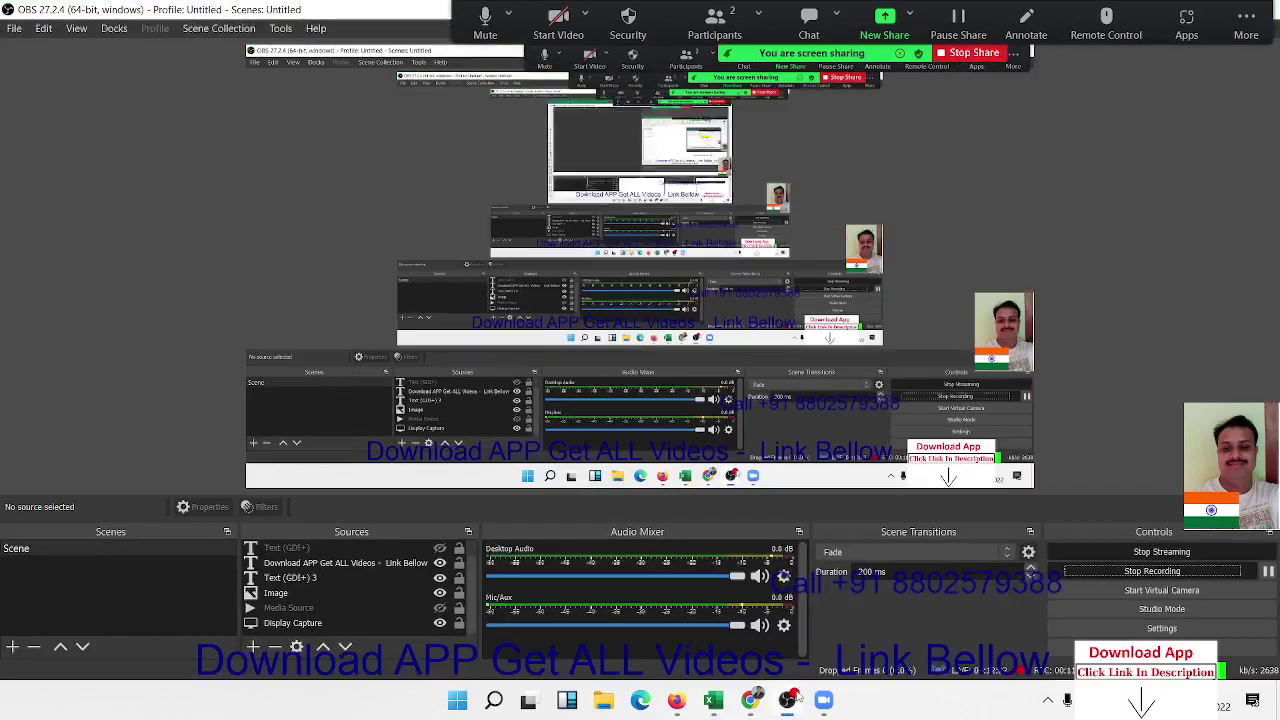